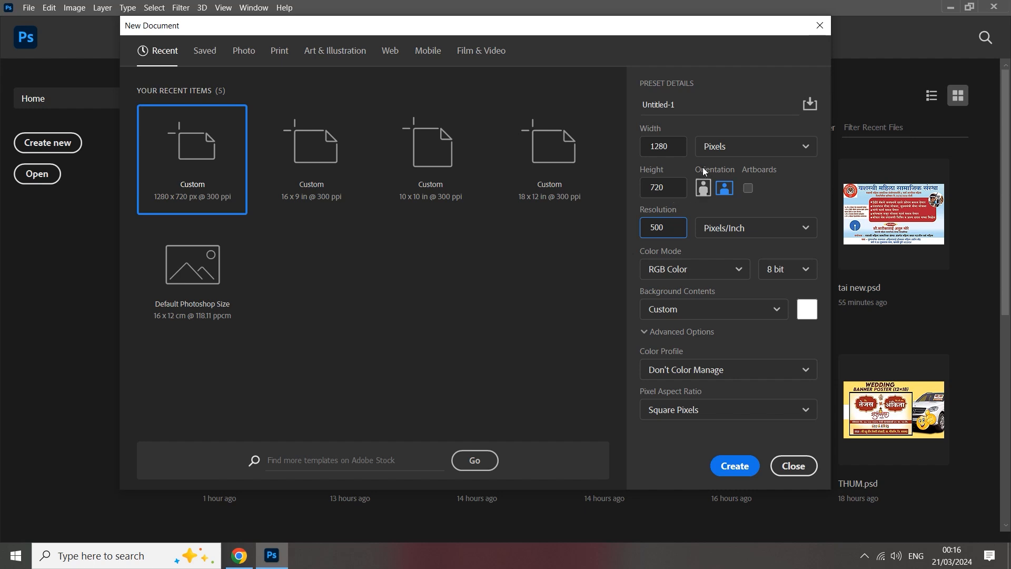
Create a new landscape document of 1280 x 720 pixels at 500 pixels/inch in RGB Color.
left_click(723, 154)
left_click(722, 177)
left_click(670, 147)
left_click(666, 192)
left_click(716, 230)
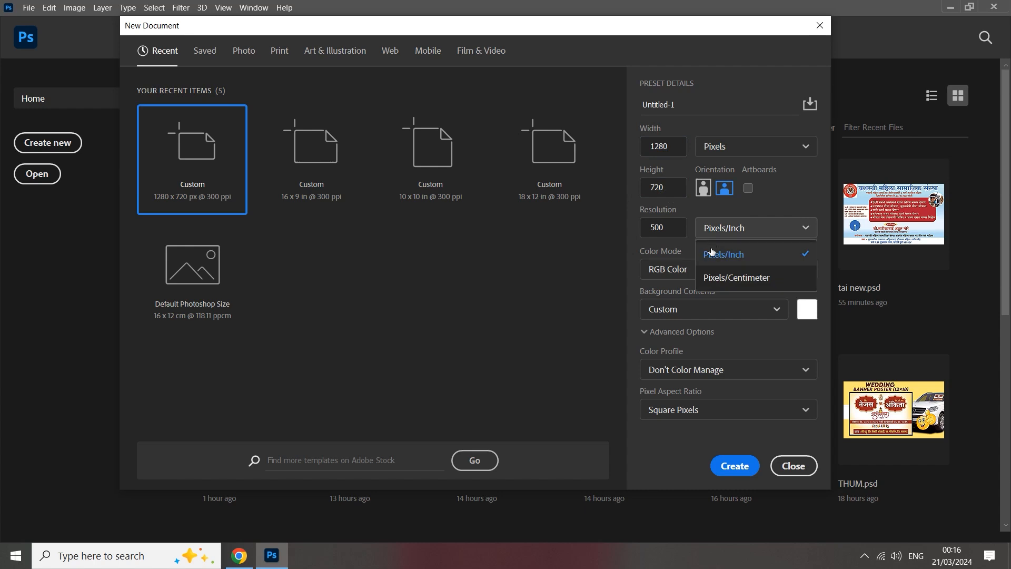
left_click(713, 252)
left_click(670, 231)
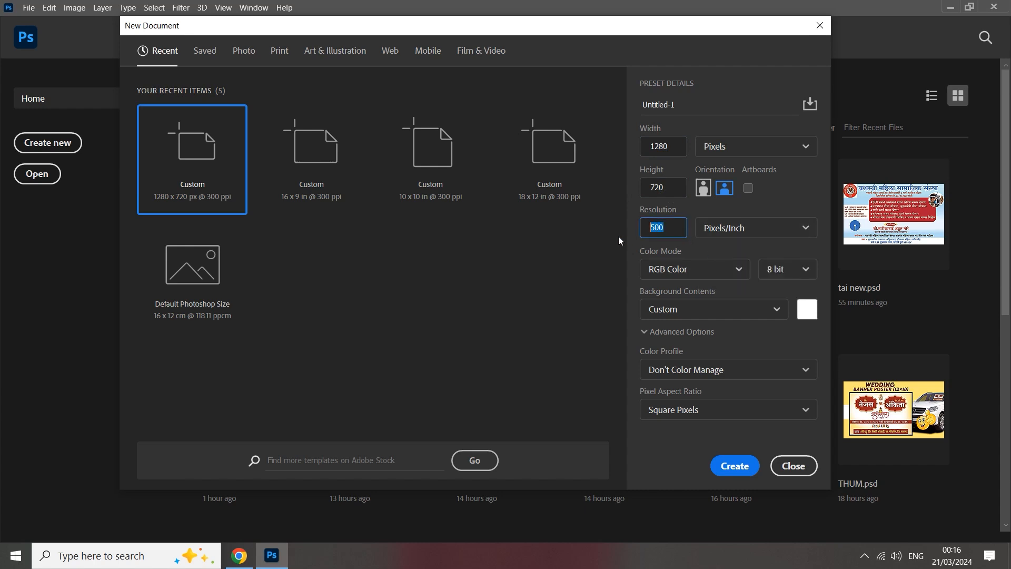
left_click(734, 466)
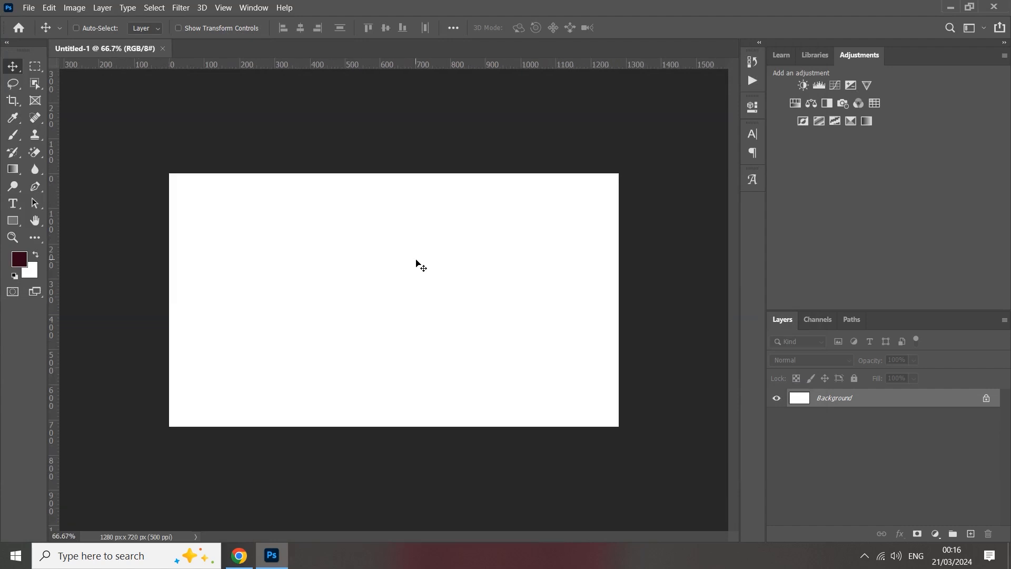
left_click(29, 8)
left_click(79, 256)
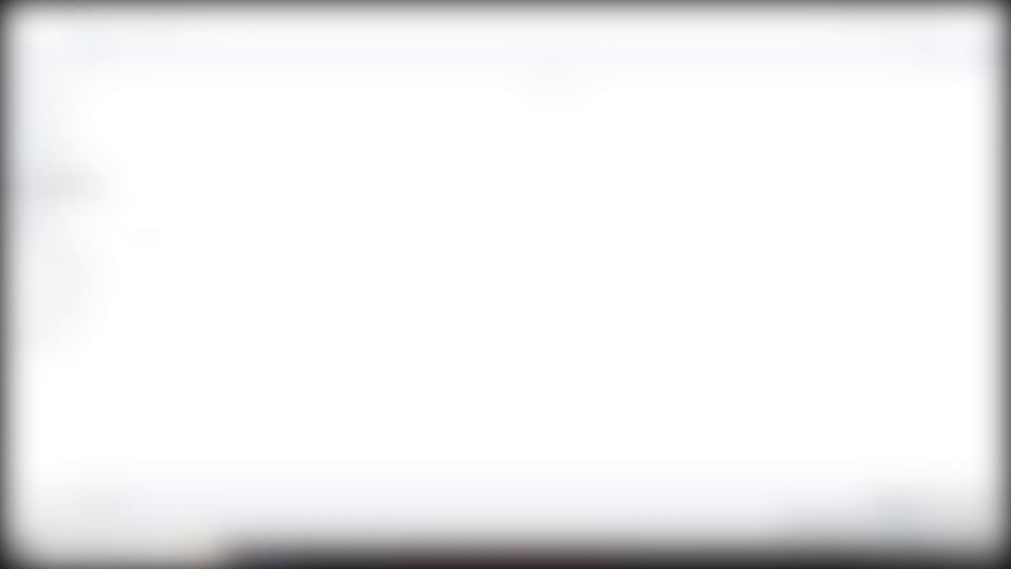
left_click(316, 231)
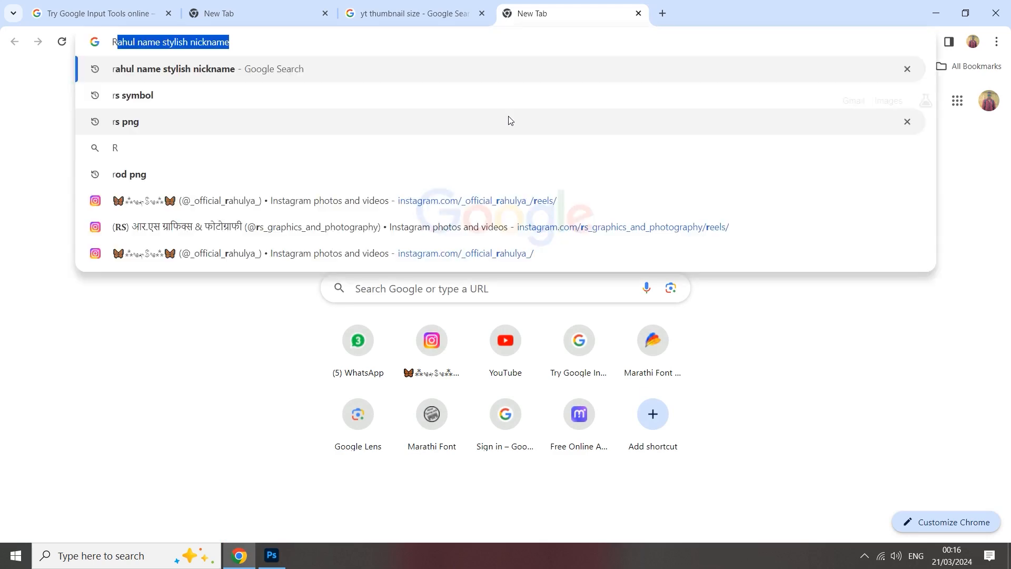
In Chrome, search Google for "dj background image" and show the image results.
type("RED")
key("BackSpace")
key("BackSpace")
key("BackSpace")
key("BackSpace")
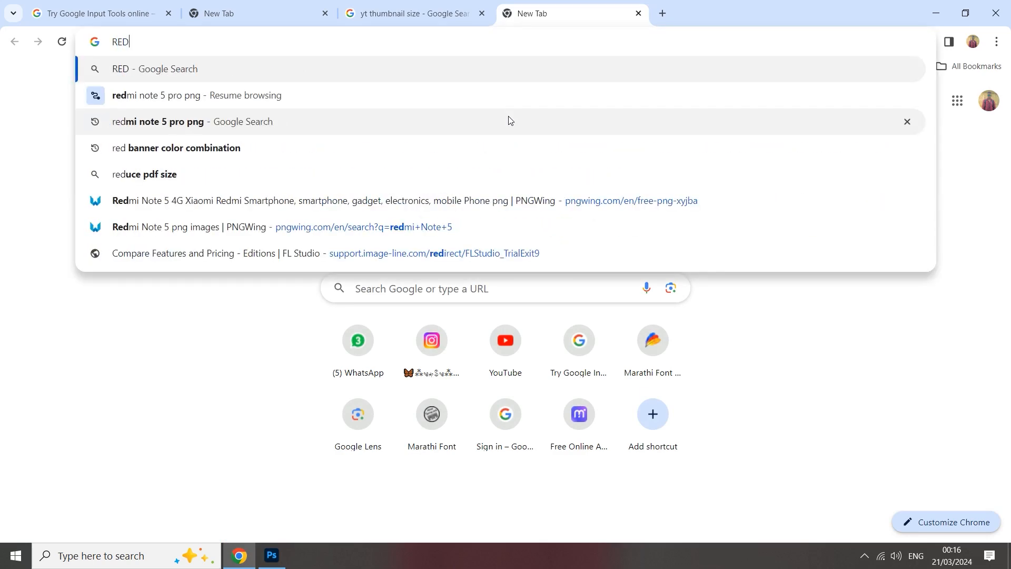
type("DJ ")
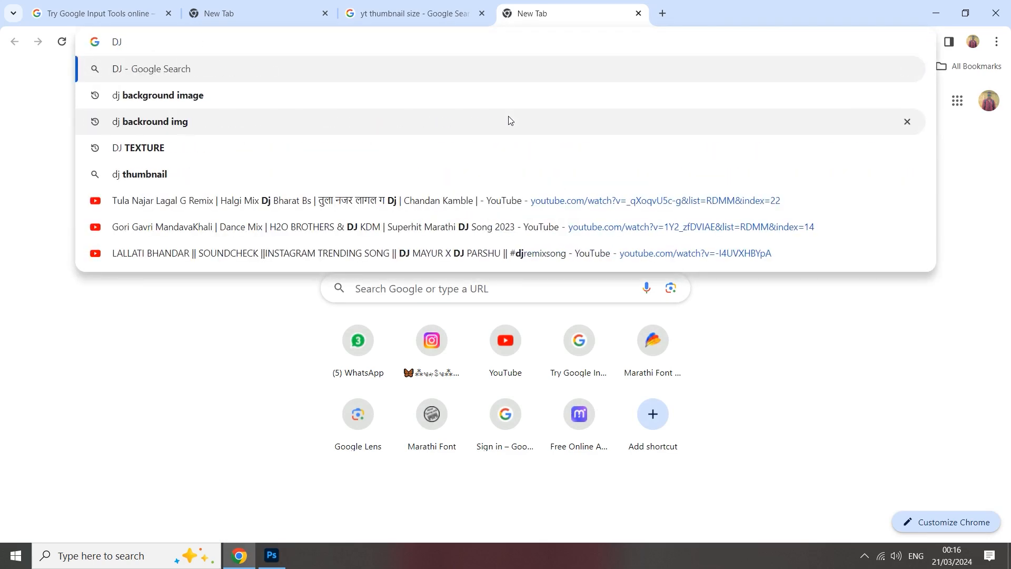
type("SOU")
key("BackSpace")
key("BackSpace")
key("BackSpace")
type("B")
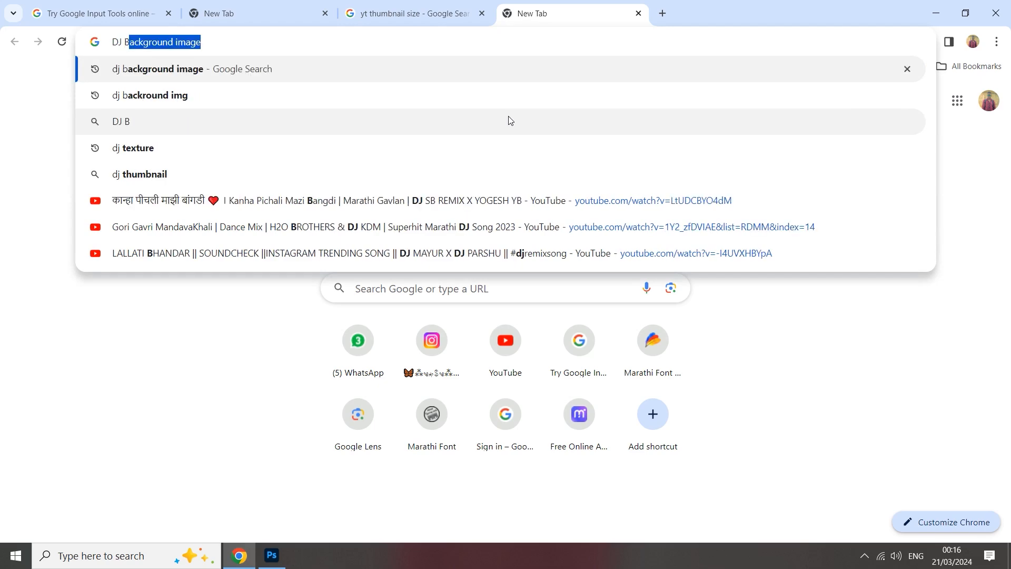
type("ACK")
key("Return")
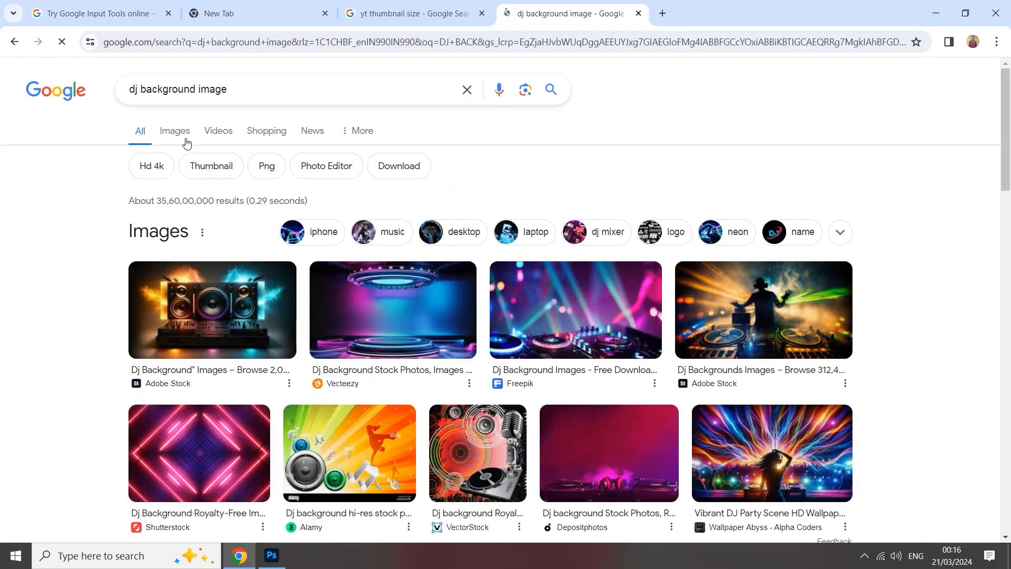
left_click(178, 133)
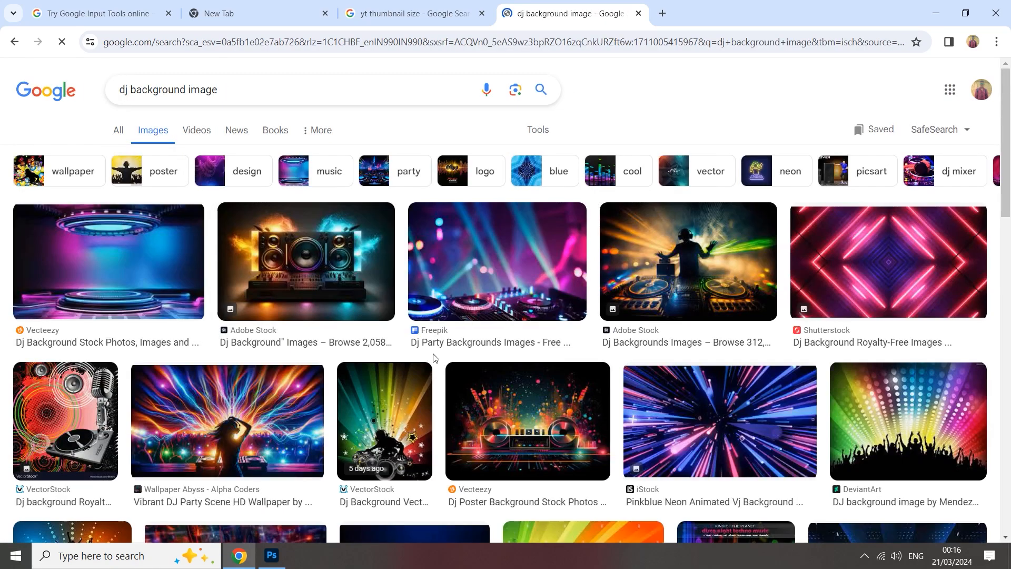
Open the Shutterstock result with pink and purple neon diamond lines and copy its image.
scroll(463, 347, "down", 3)
left_click(832, 154)
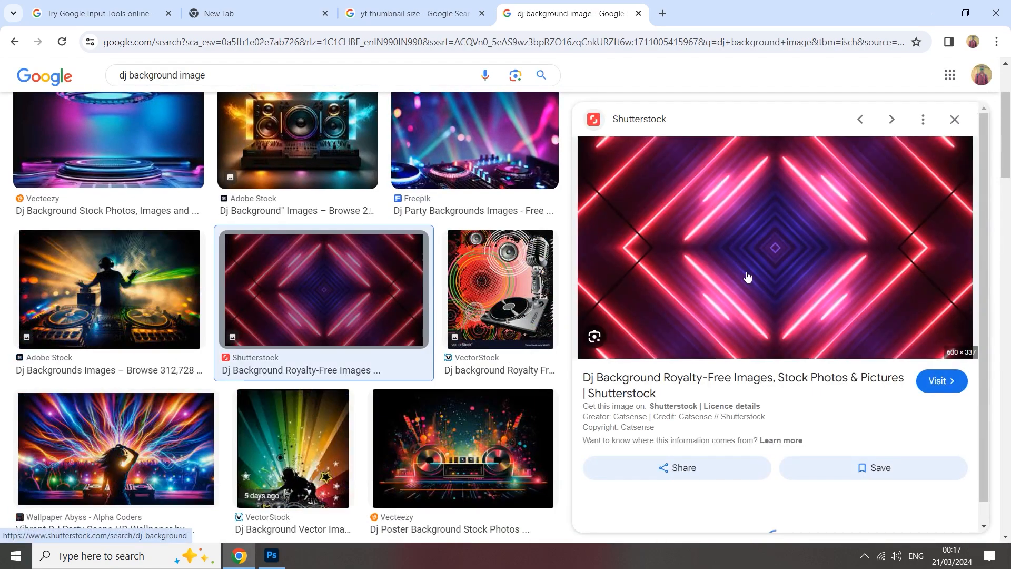
right_click(767, 257)
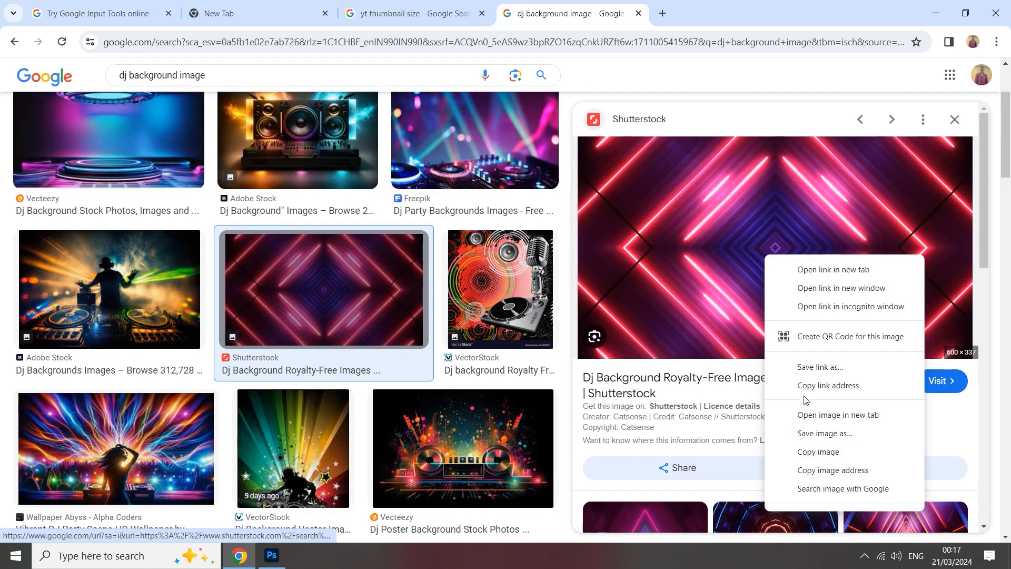
left_click(809, 456)
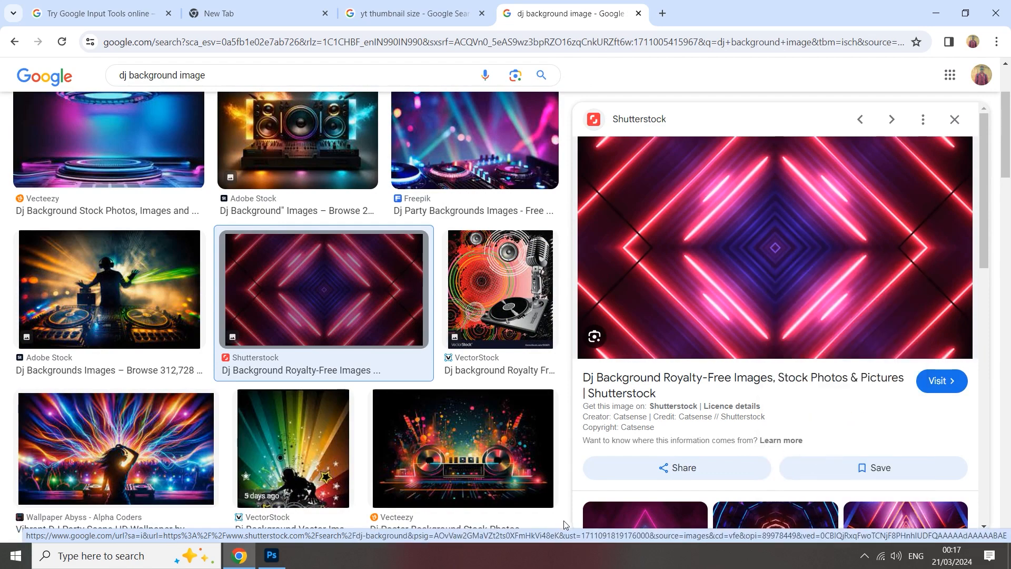
Switch to Photoshop, paste the copied neon image and enlarge it proportionally until it covers the whole canvas.
left_click(269, 560)
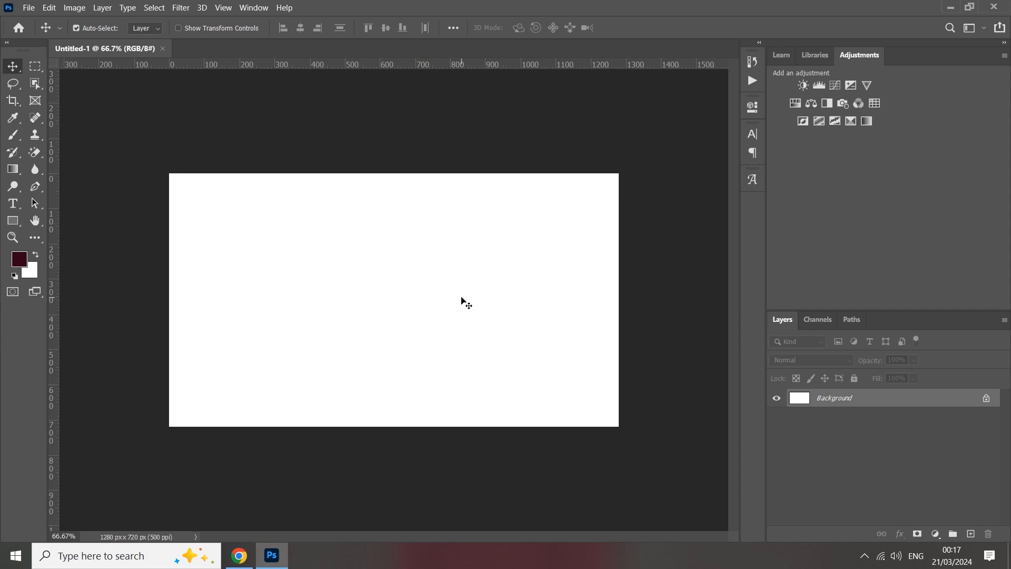
key("ctrl+v")
key("ctrl+t")
left_click_drag(500, 303, 555, 313)
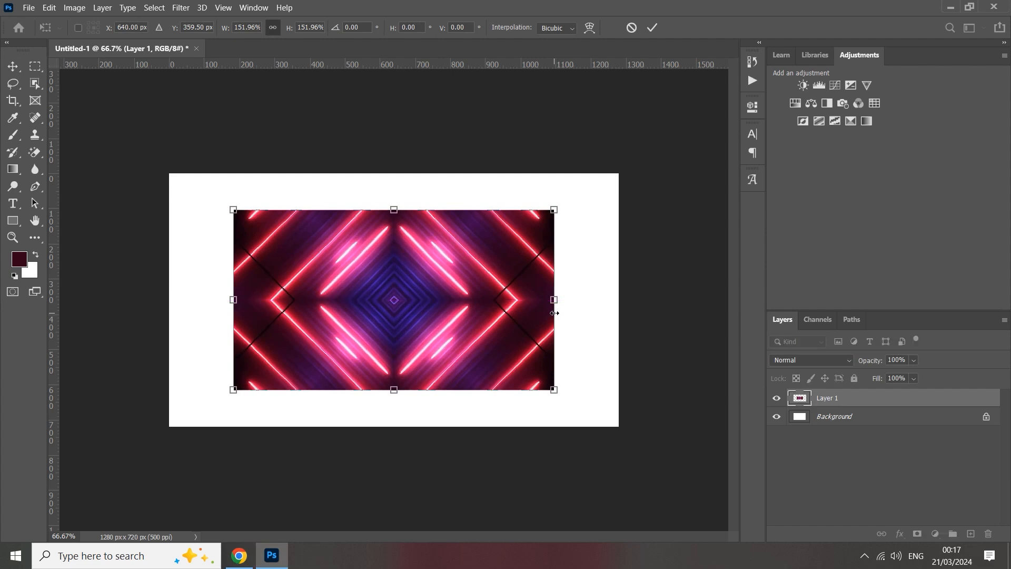
left_click(652, 28)
key("ctrl+t")
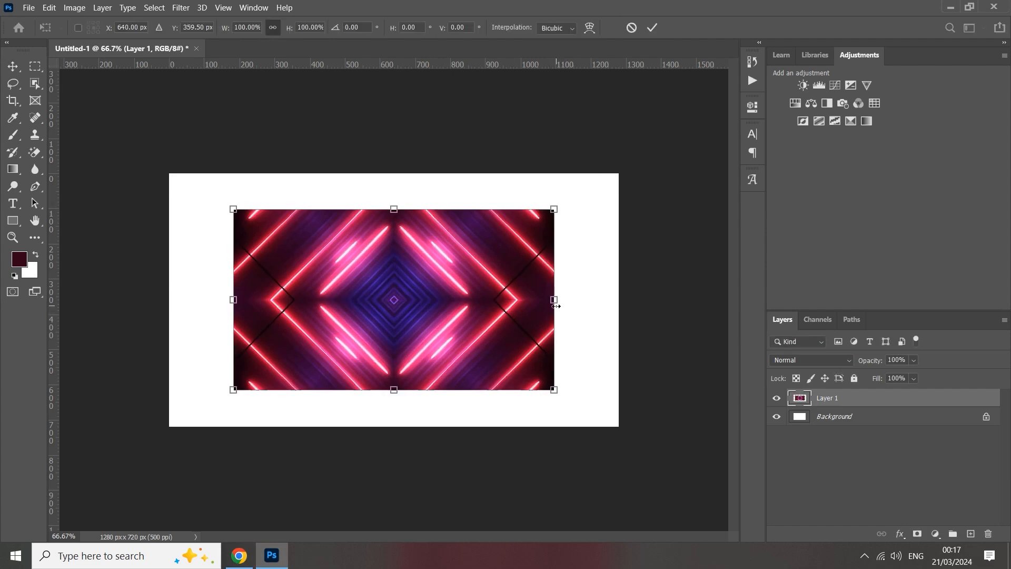
left_click_drag(554, 301, 659, 304)
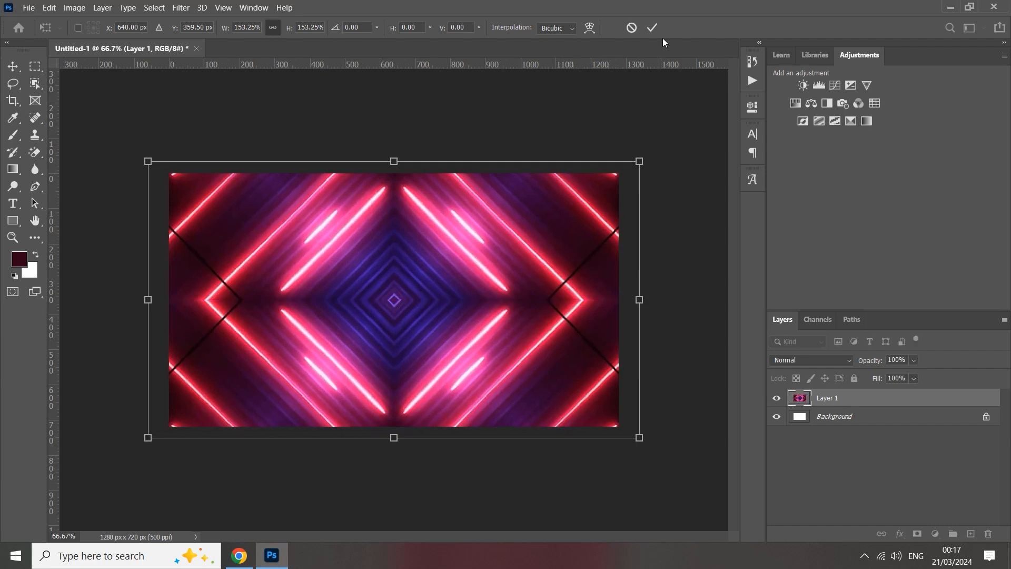
left_click(653, 28)
Apply a Gaussian Blur with a radius of 15.3 pixels to the neon image layer.
left_click(188, 7)
mouse_move(271, 150)
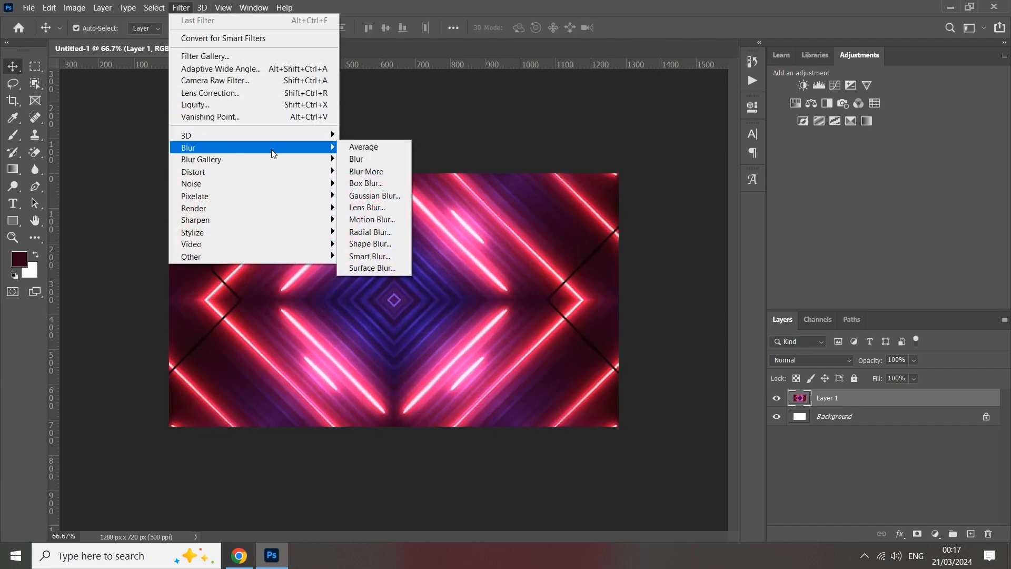
left_click(387, 196)
left_click(653, 341)
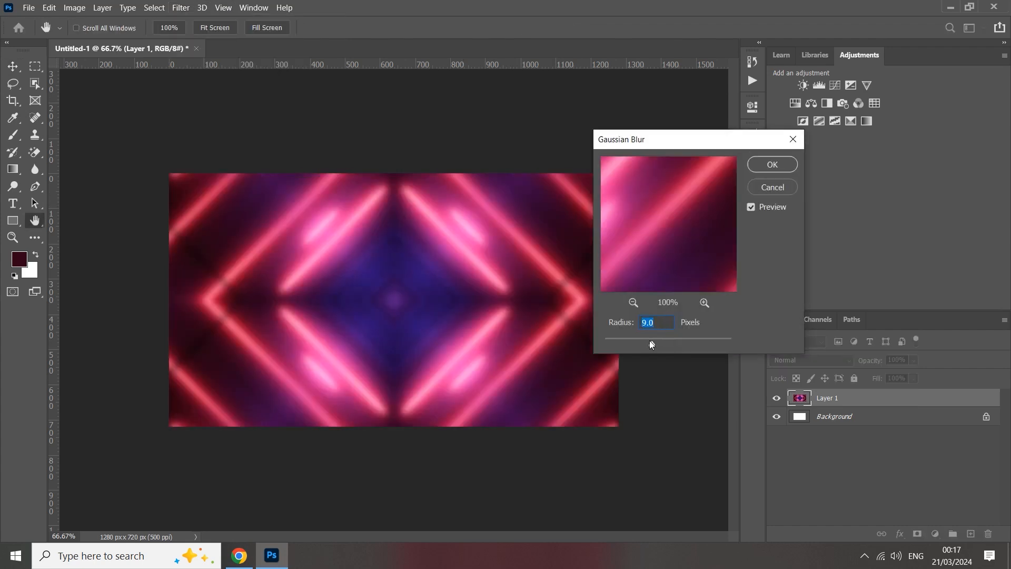
left_click_drag(656, 345, 658, 340)
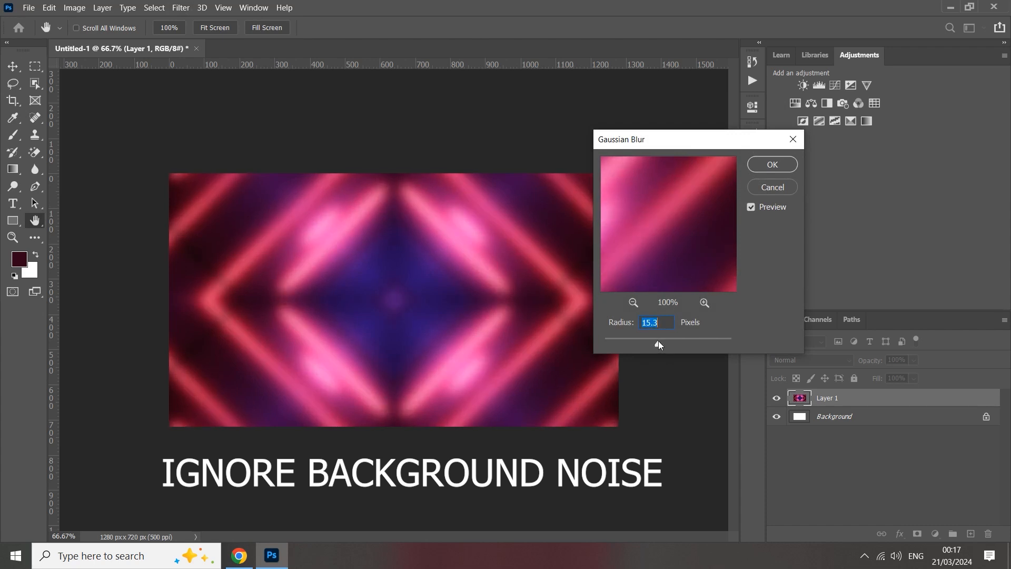
left_click(766, 170)
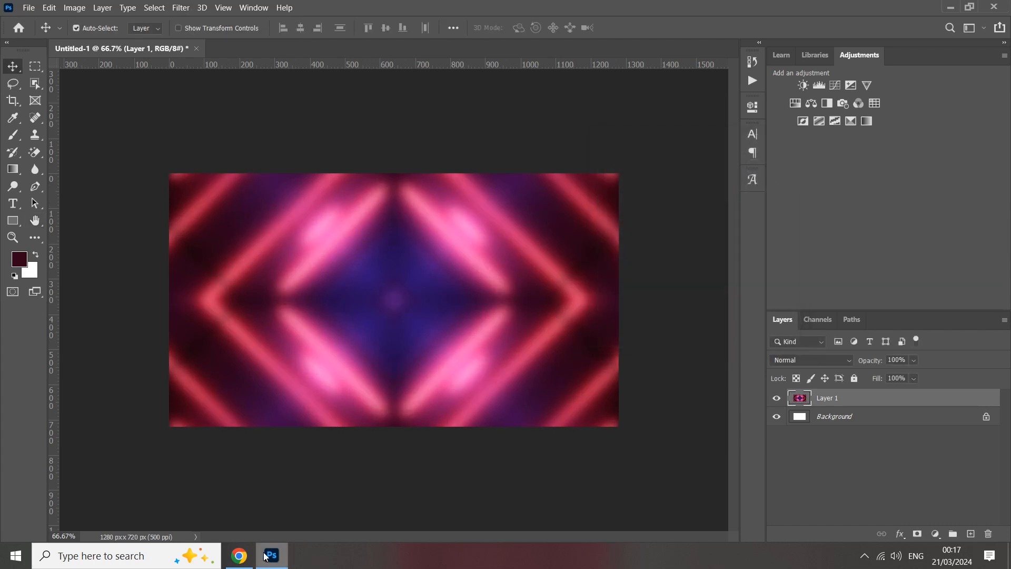
Switch to Chrome and browse the related images to open Pngtree's blue stage-lights Performance Background image.
left_click(239, 556)
scroll(668, 382, "down", 7)
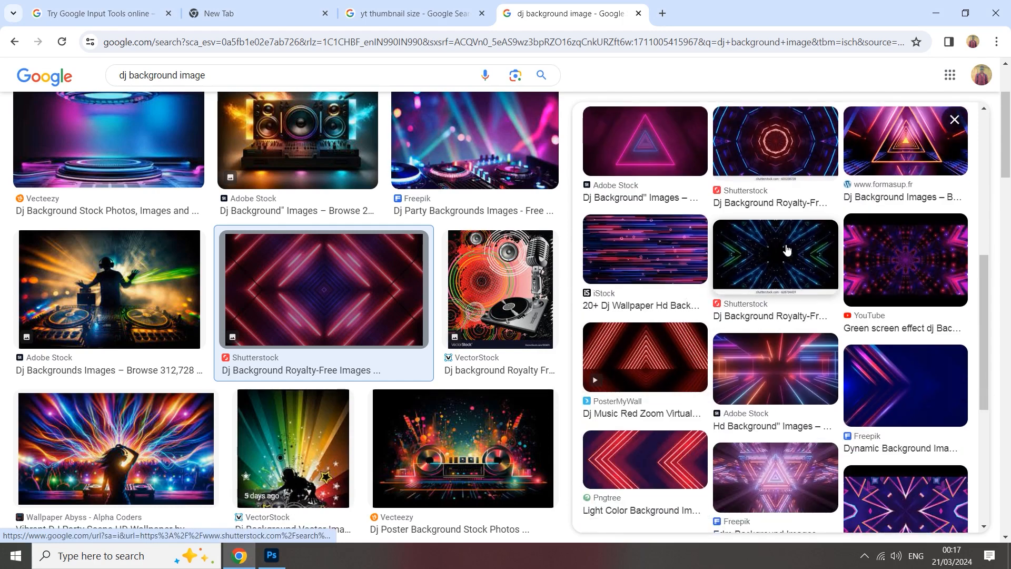
left_click(787, 251)
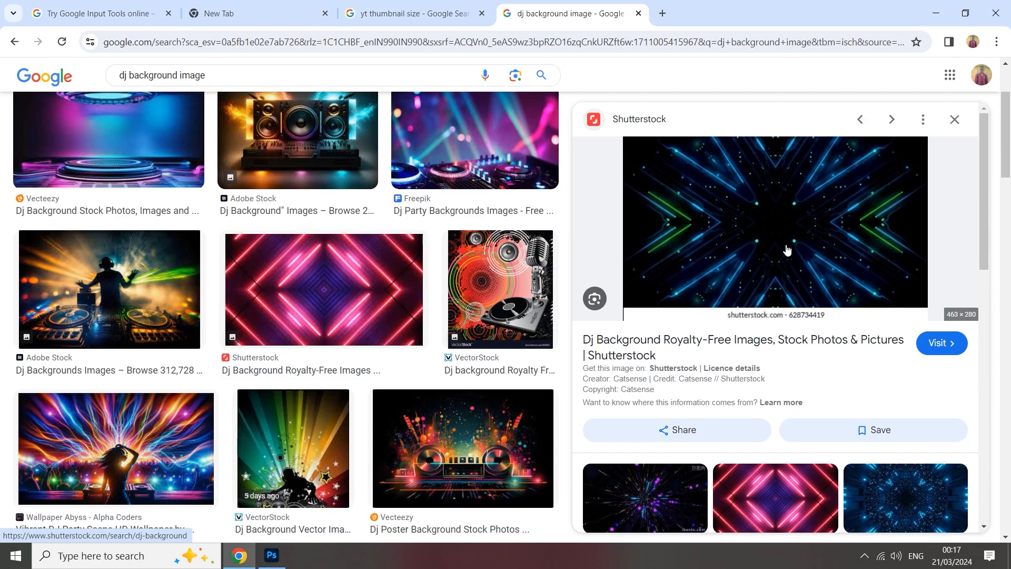
scroll(787, 251, "down", 5)
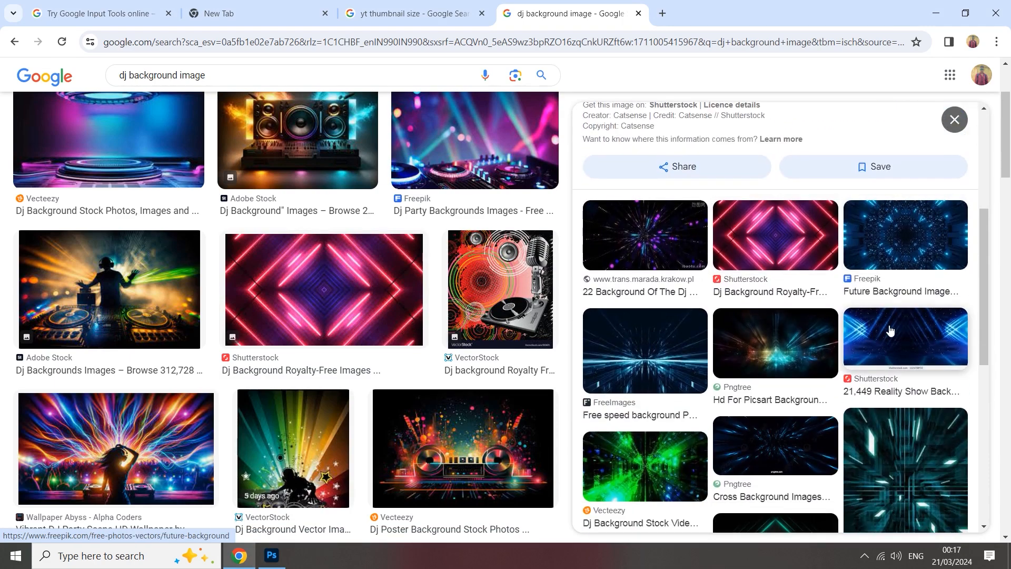
left_click(889, 328)
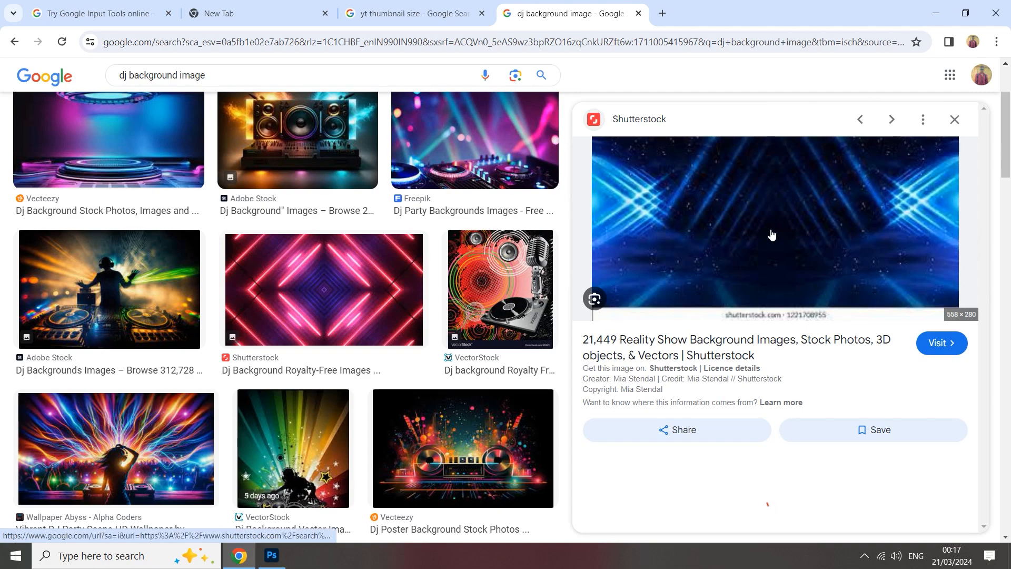
right_click(772, 234)
left_click(746, 254)
scroll(747, 257, "down", 2)
left_click(663, 356)
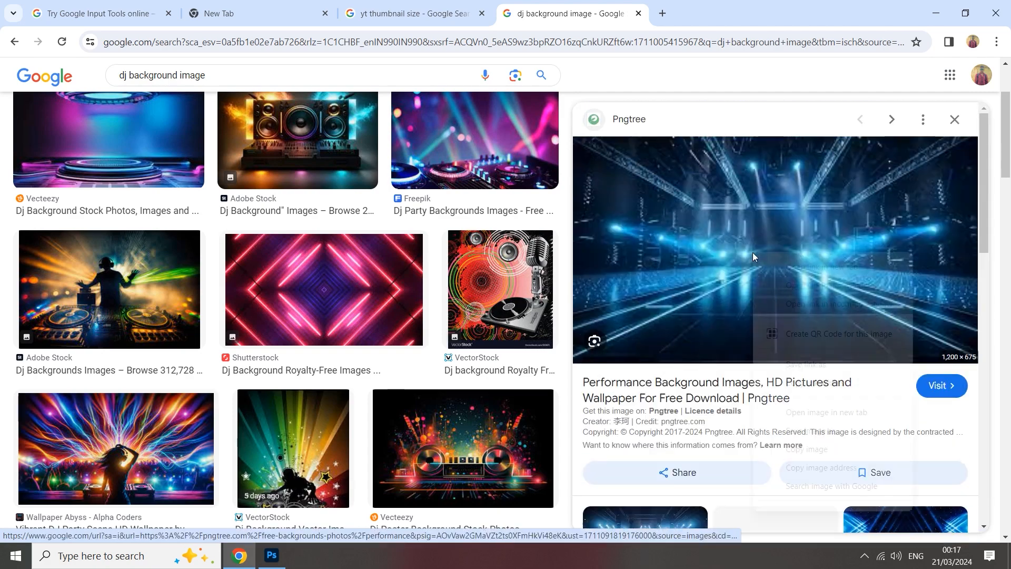
Copy the previewed blue stage-lights image to the clipboard.
right_click(752, 252)
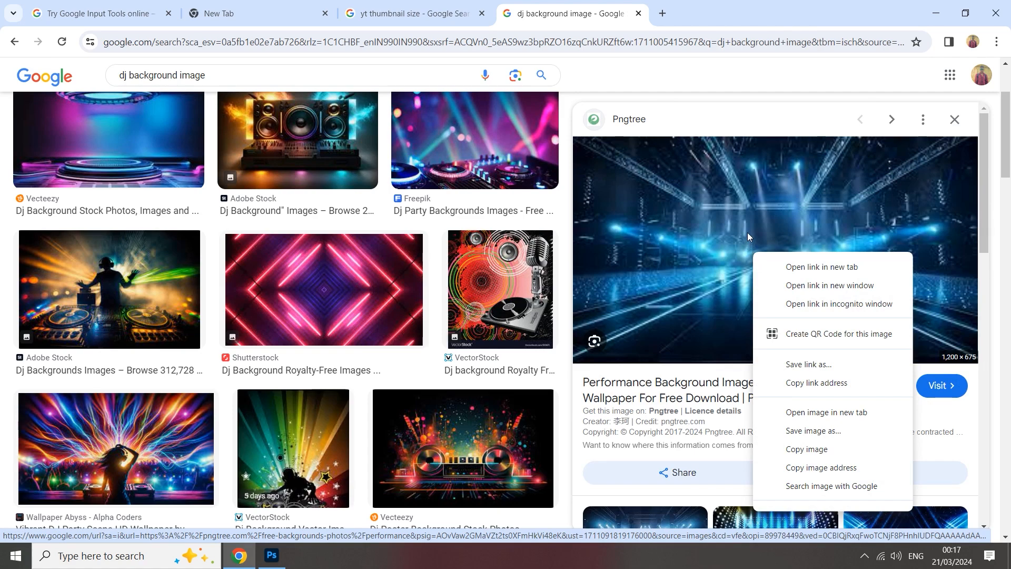
left_click(748, 233)
left_click(599, 8)
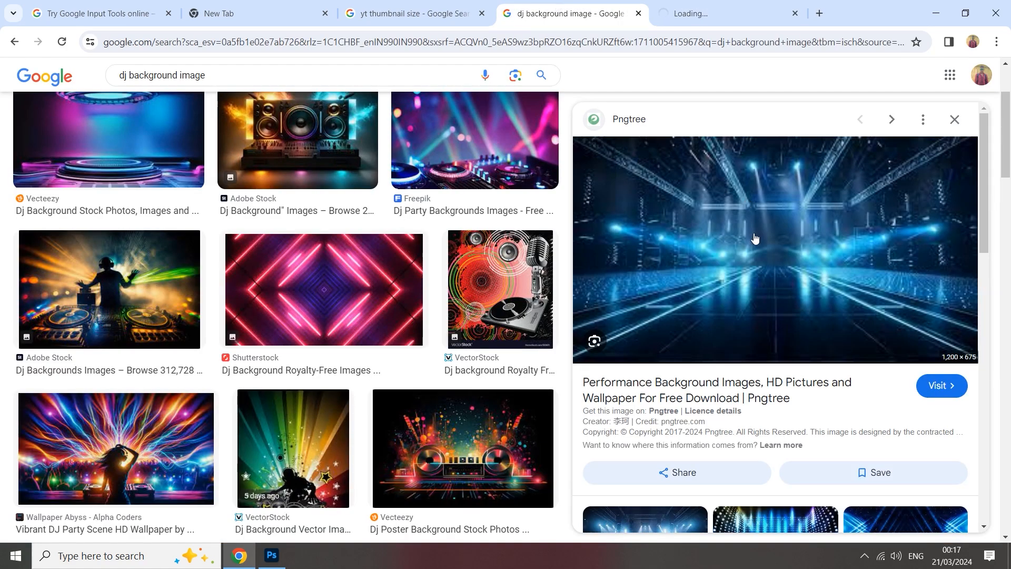
right_click(783, 258)
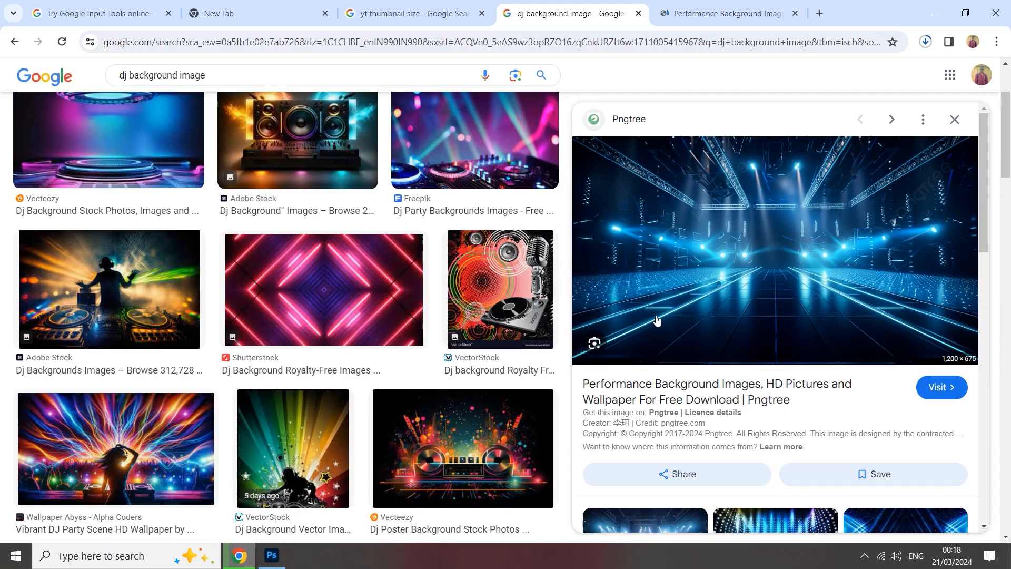
right_click(656, 315)
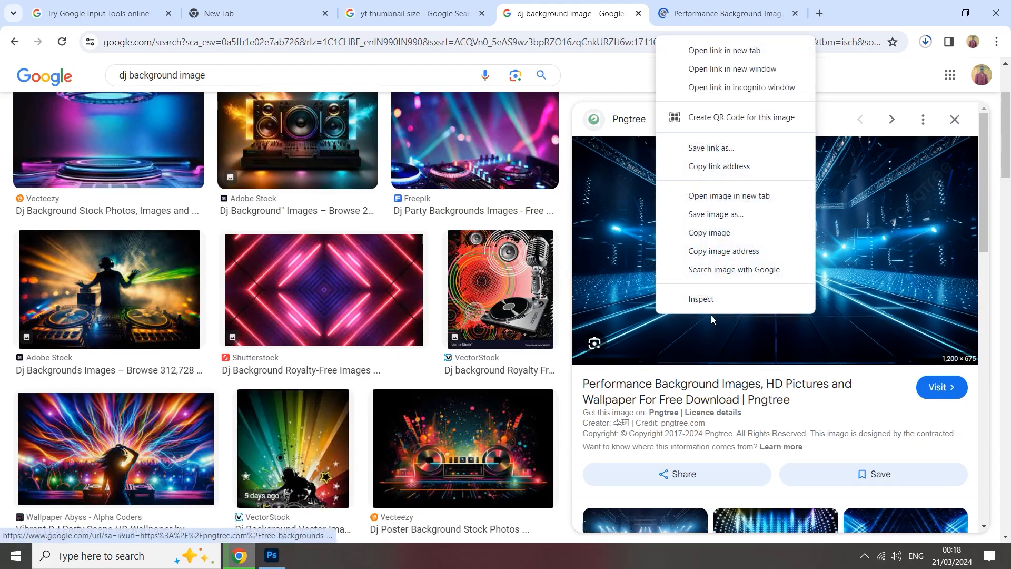
left_click(717, 242)
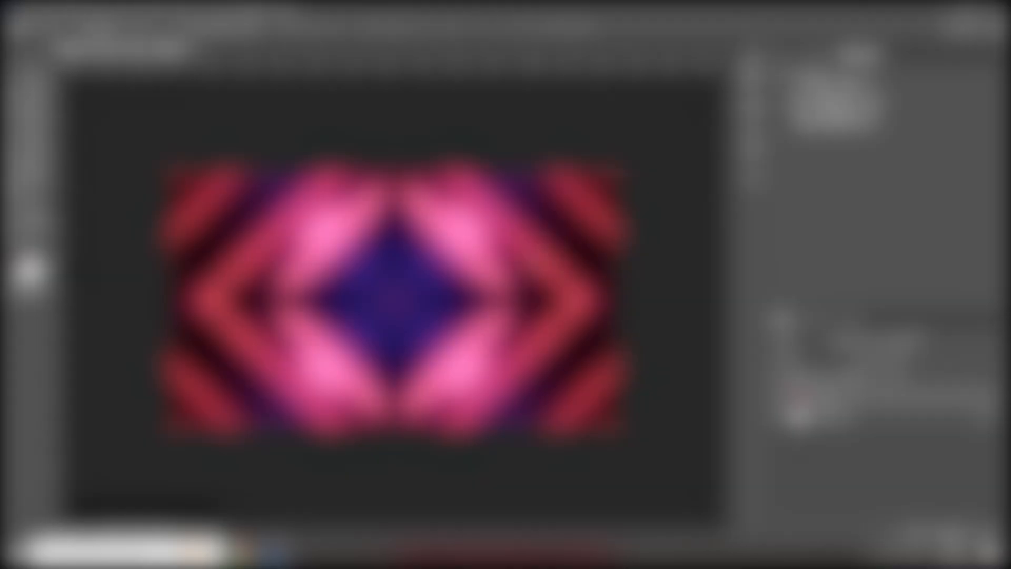
Paste the blue stage image into the Photoshop document and enlarge it slightly to cover the whole canvas.
key("ctrl+v")
key("ctrl+t")
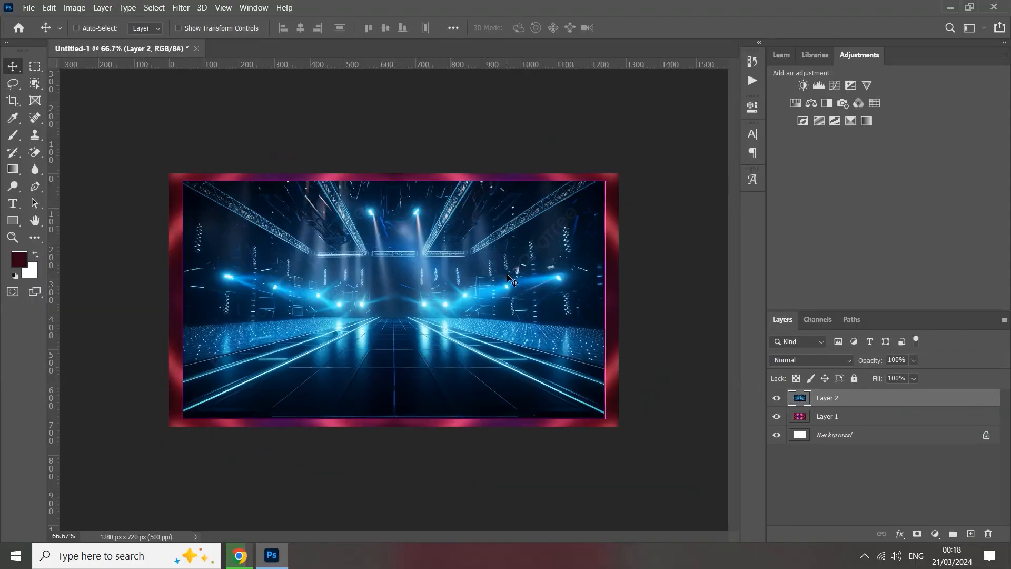
left_click_drag(605, 300, 625, 300)
left_click(654, 26)
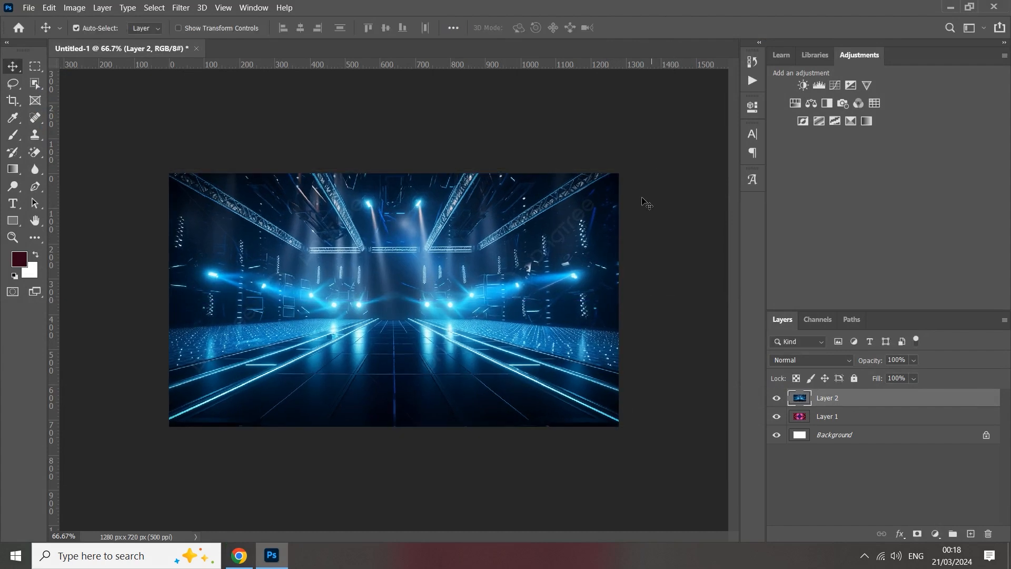
Set the blue stage image layer's blend mode to Soft Light and its opacity to 55%.
left_click(784, 361)
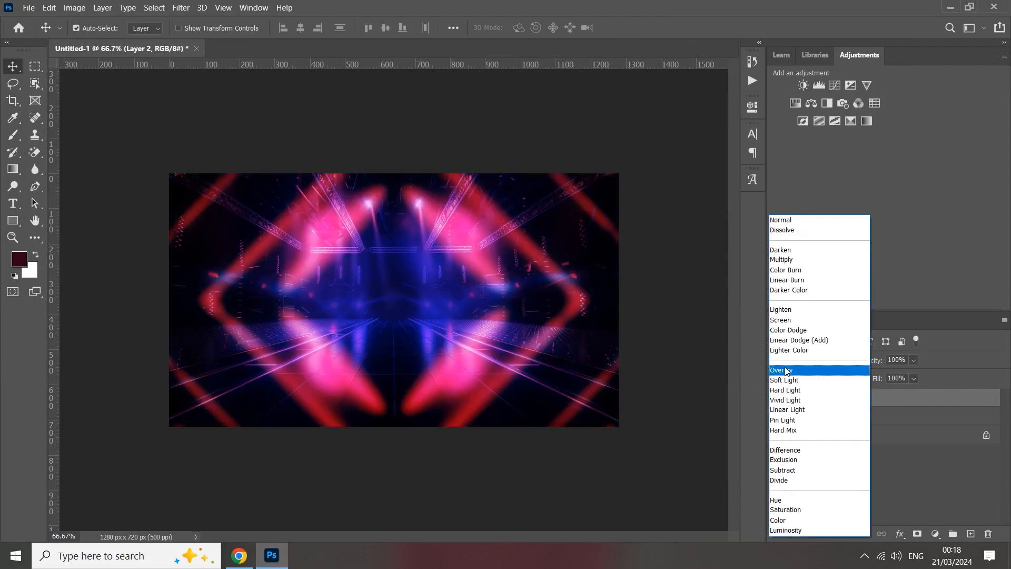
left_click(786, 371)
left_click(784, 365)
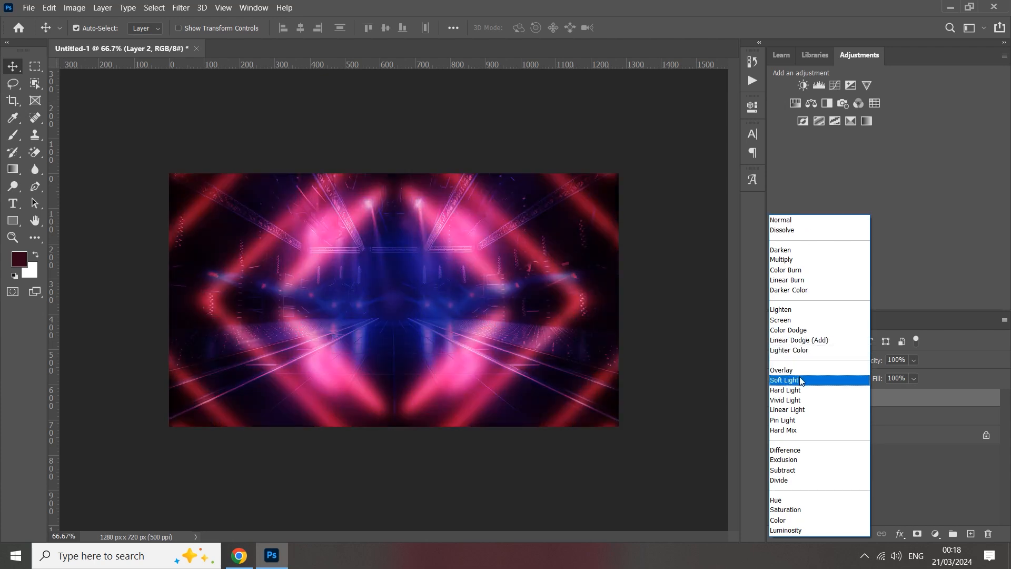
left_click(802, 381)
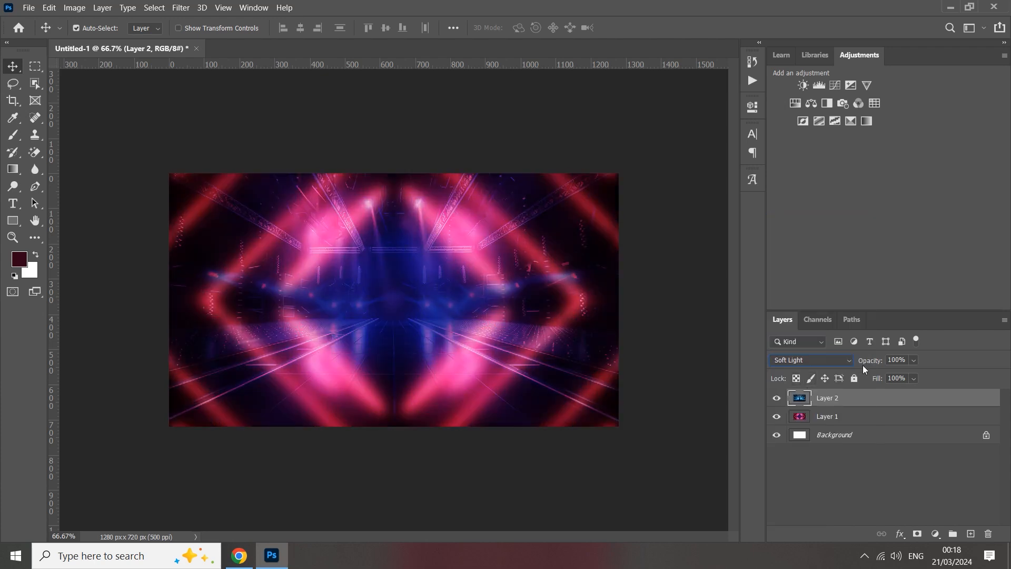
left_click_drag(871, 364, 866, 363)
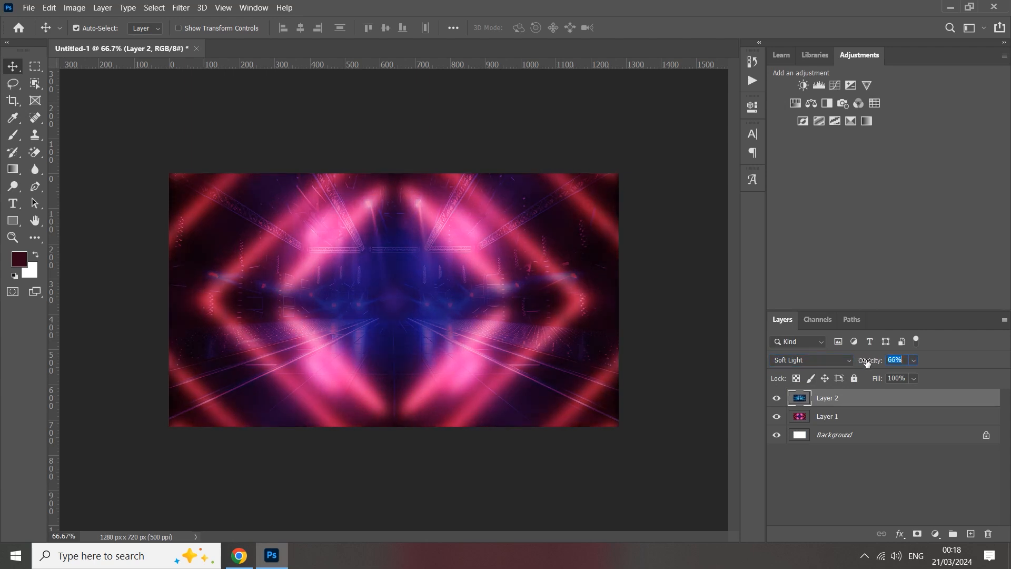
left_click(903, 362)
type("55")
Add a Levels adjustment clipped to the blurred neon layer, with midtones at 1.07 and the white output level at 211.
left_click(823, 419)
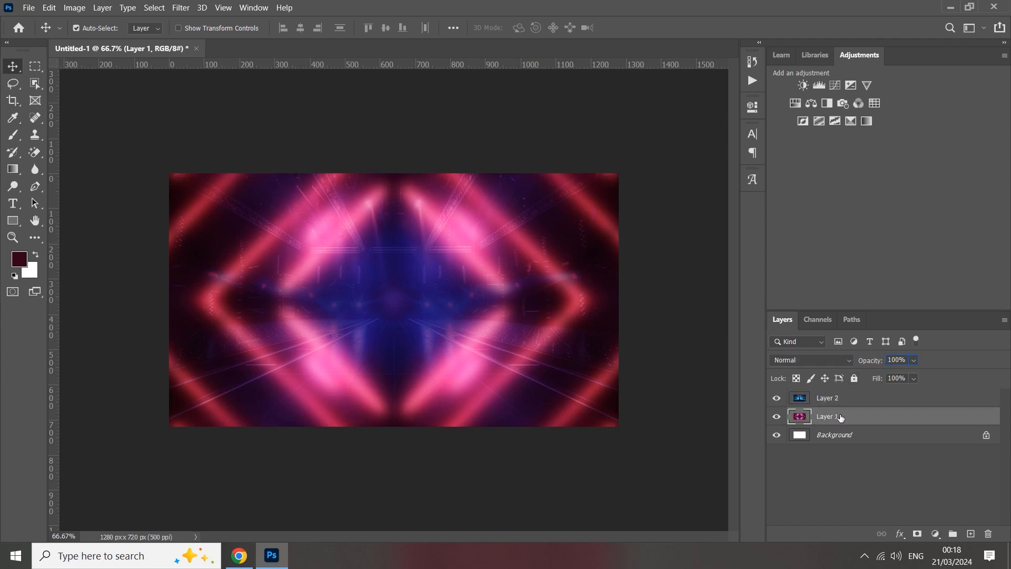
left_click(777, 416)
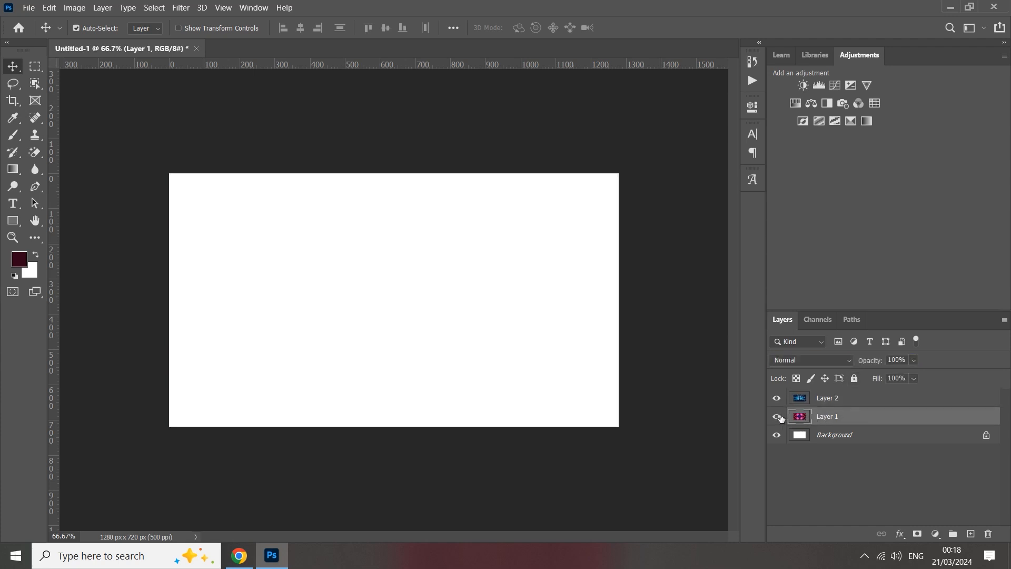
left_click(777, 416)
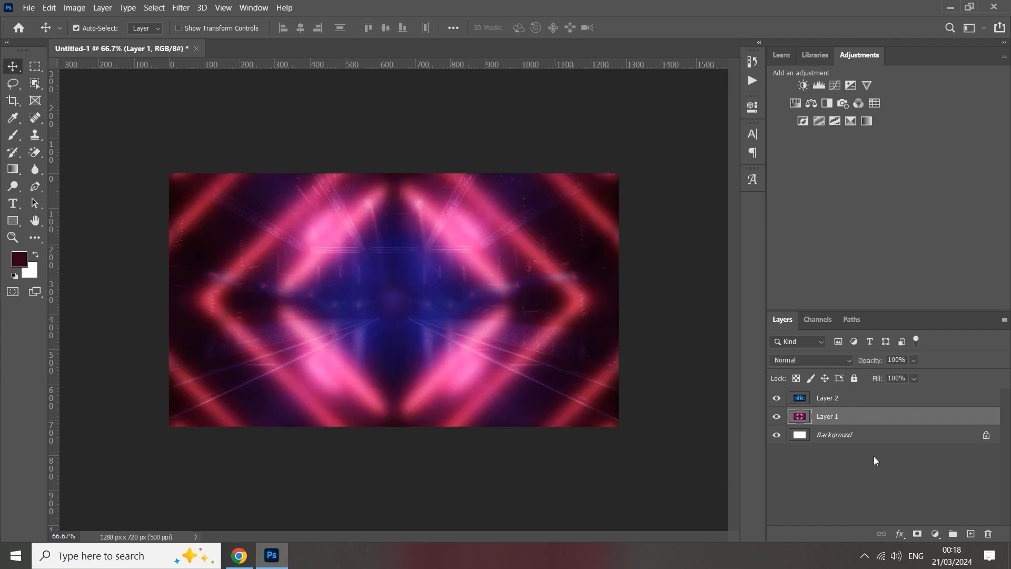
left_click(820, 84)
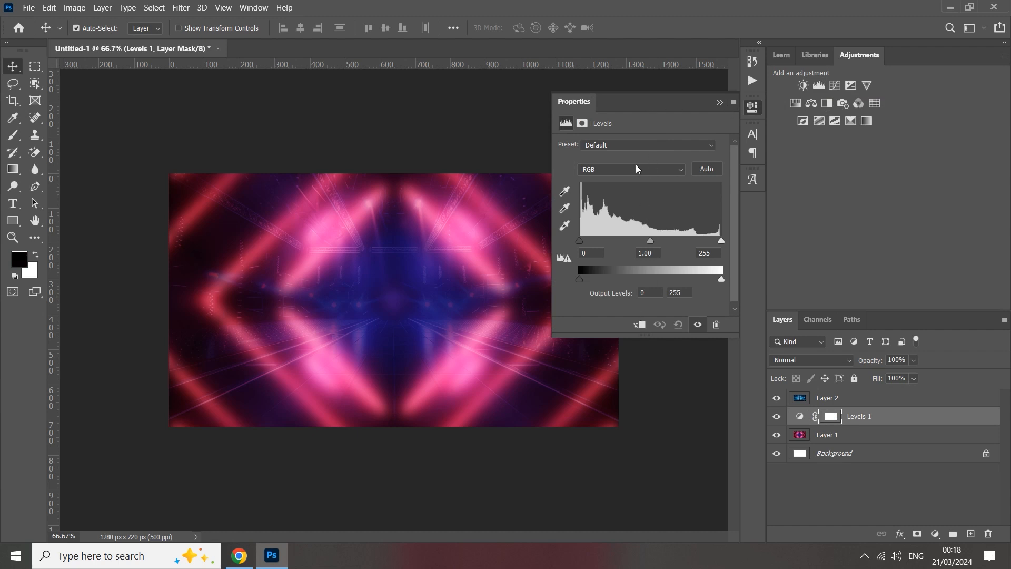
left_click(641, 325)
mouse_move(652, 243)
left_mouse_down()
mouse_move(638, 242)
mouse_move(648, 243)
left_mouse_up()
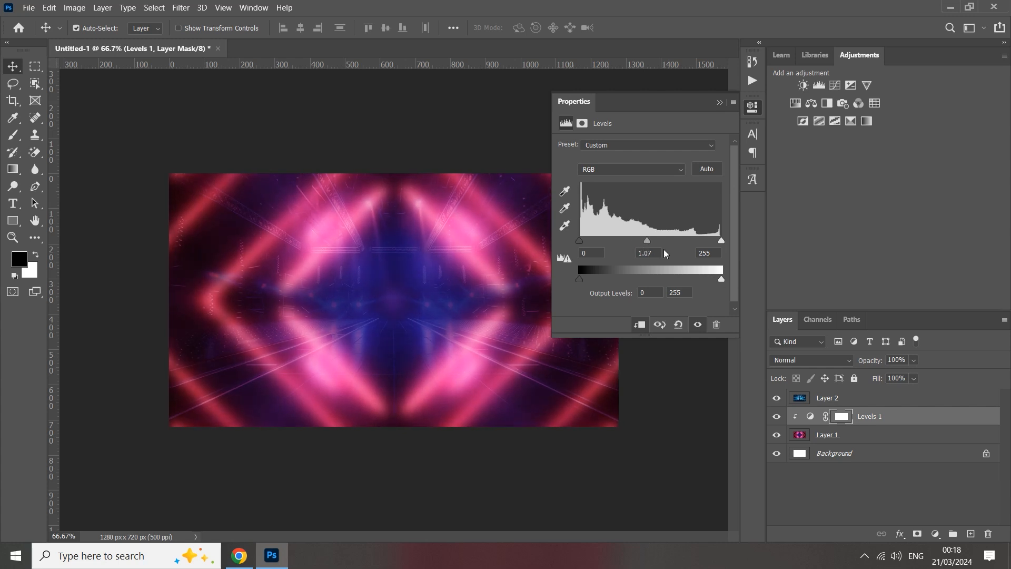
left_click_drag(723, 283, 699, 283)
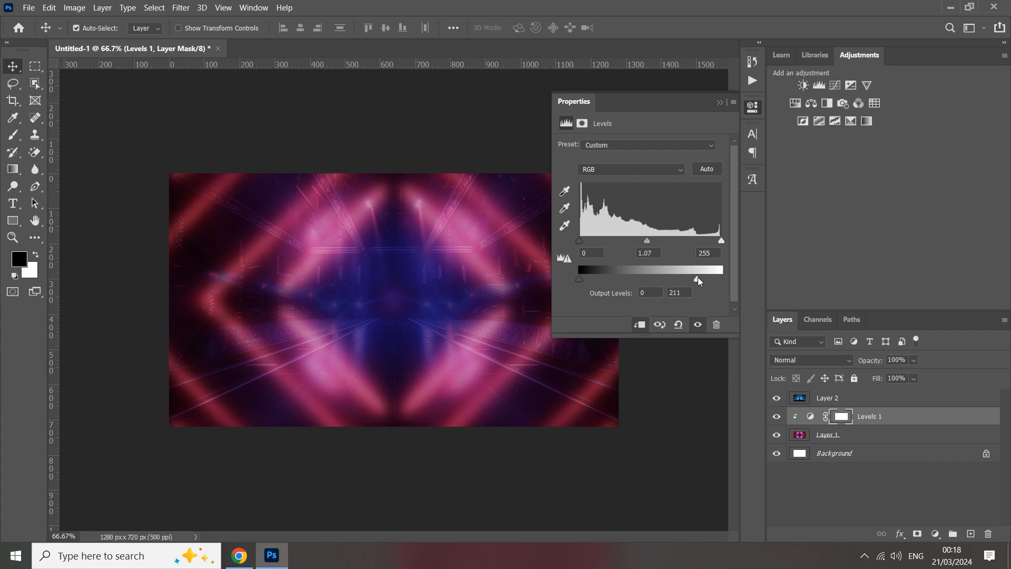
left_click(721, 104)
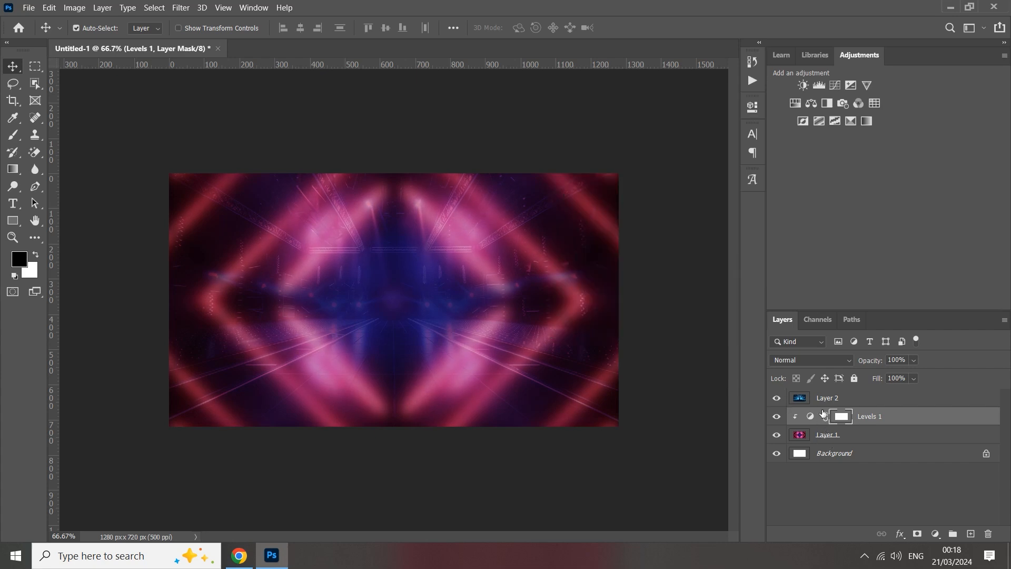
Group the stage image, Levels adjustment and neon image layers, and lock the group.
left_click(825, 407)
left_click(827, 434, "shift")
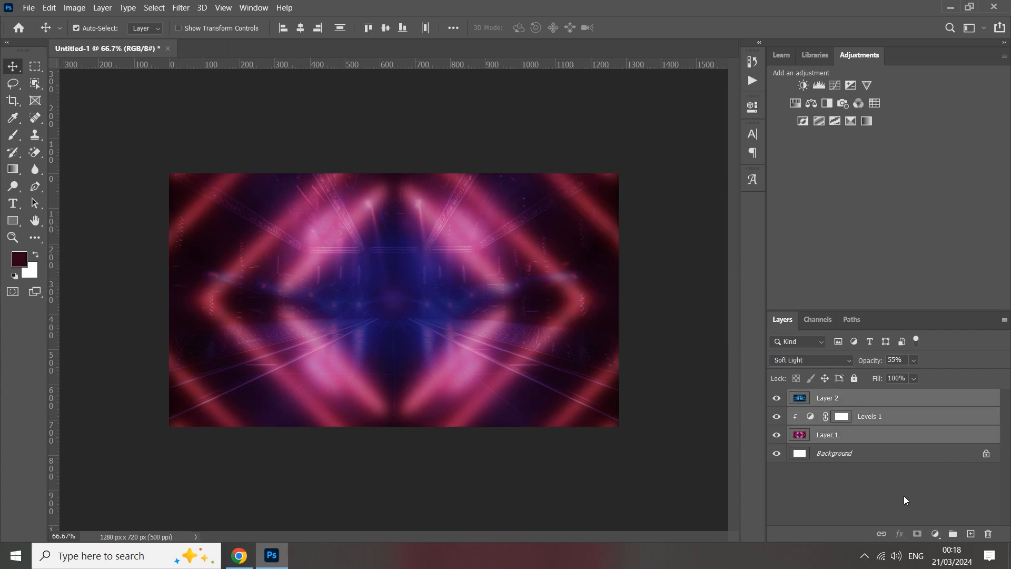
left_click(953, 534)
left_click(853, 379)
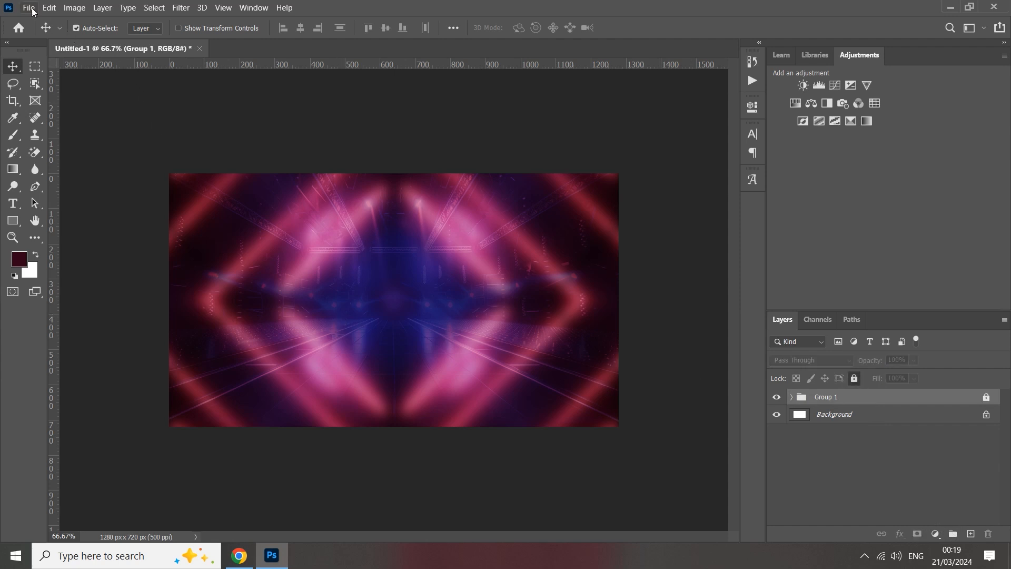
Start a text layer on the canvas and set its font to DGCally-02 Regular.
left_click(15, 206)
left_click(338, 286)
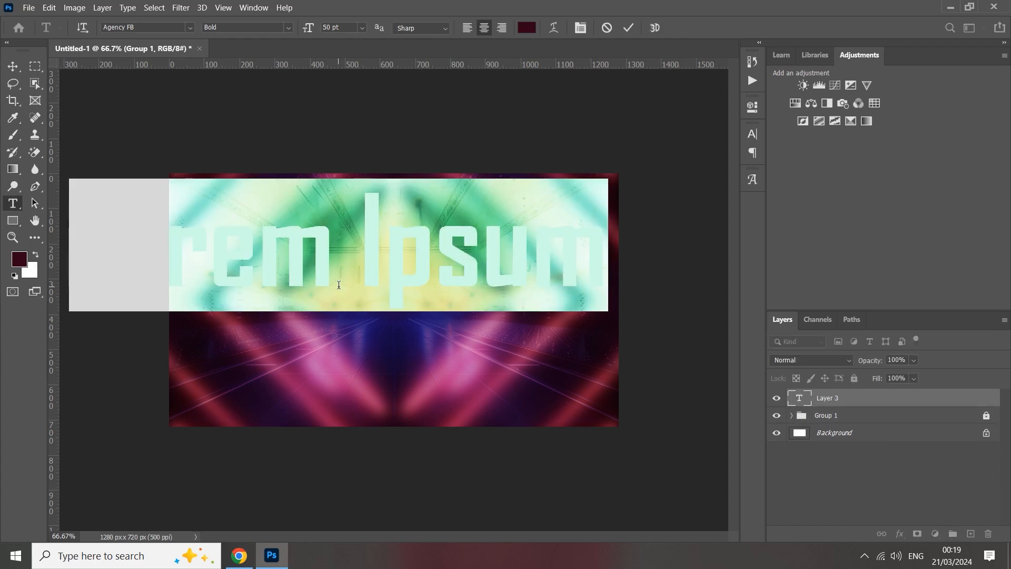
left_click(179, 29)
type("DGCally-02")
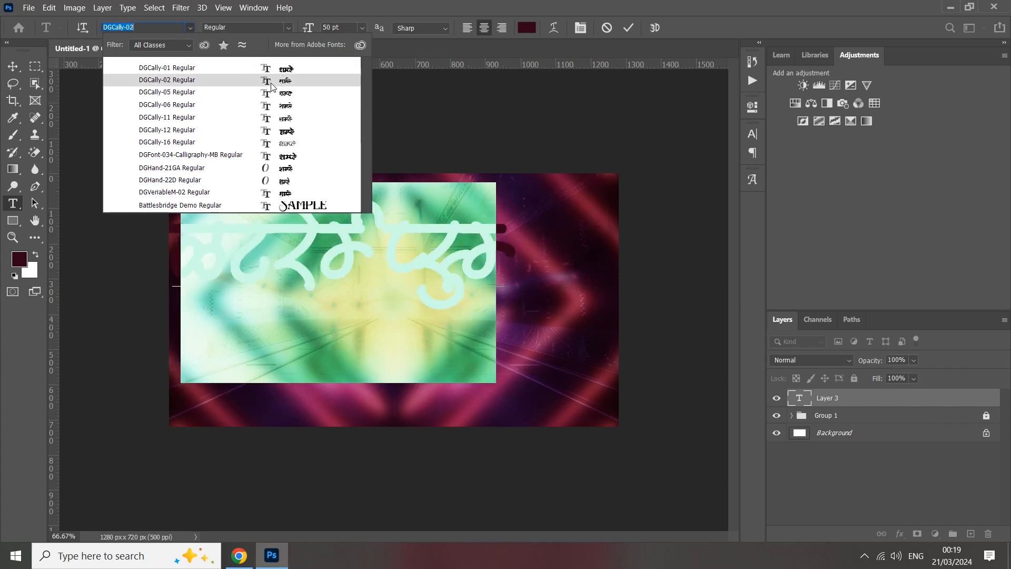
left_click(266, 84)
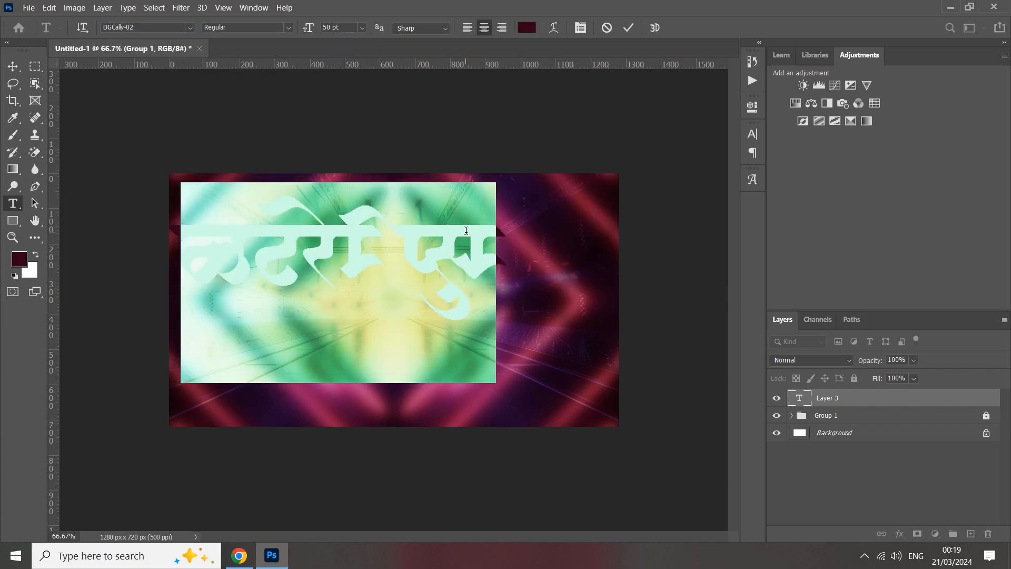
Replace the placeholder text with the Marathi word तुला and commit it.
type("ha")
key("BackSpace")
key("BackSpace")
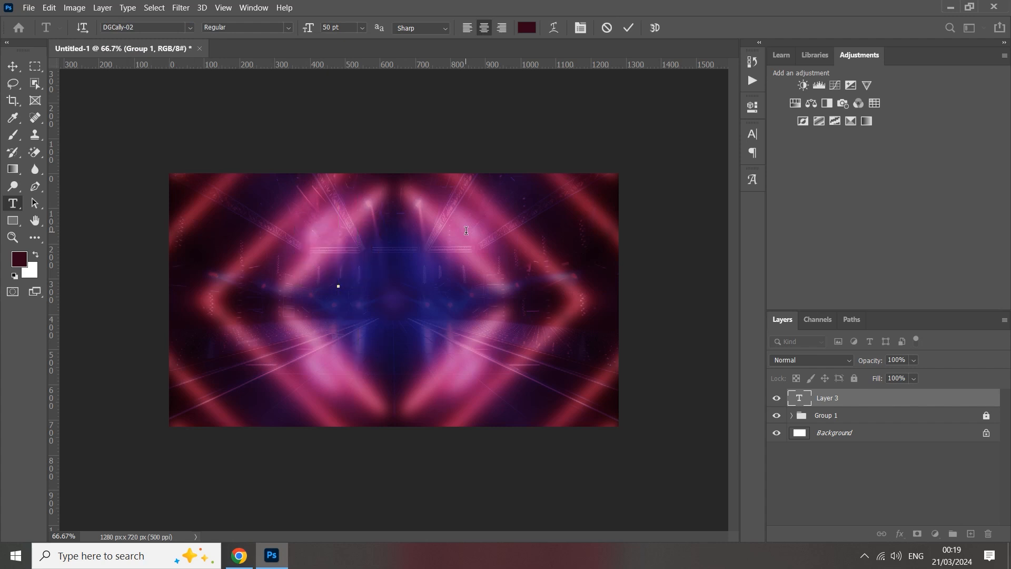
type("j")
left_click_drag(363, 250, 301, 263)
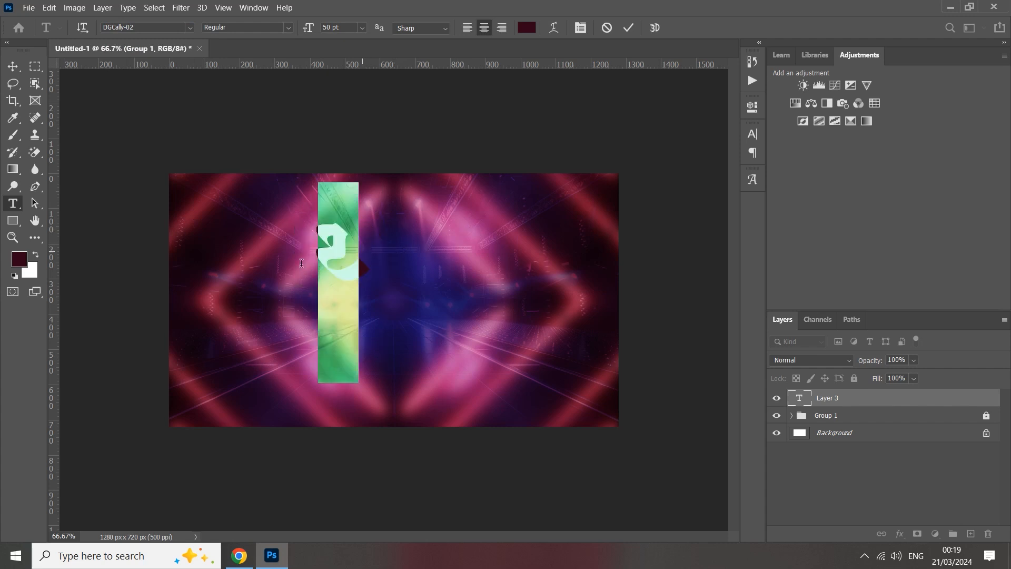
left_click(754, 140)
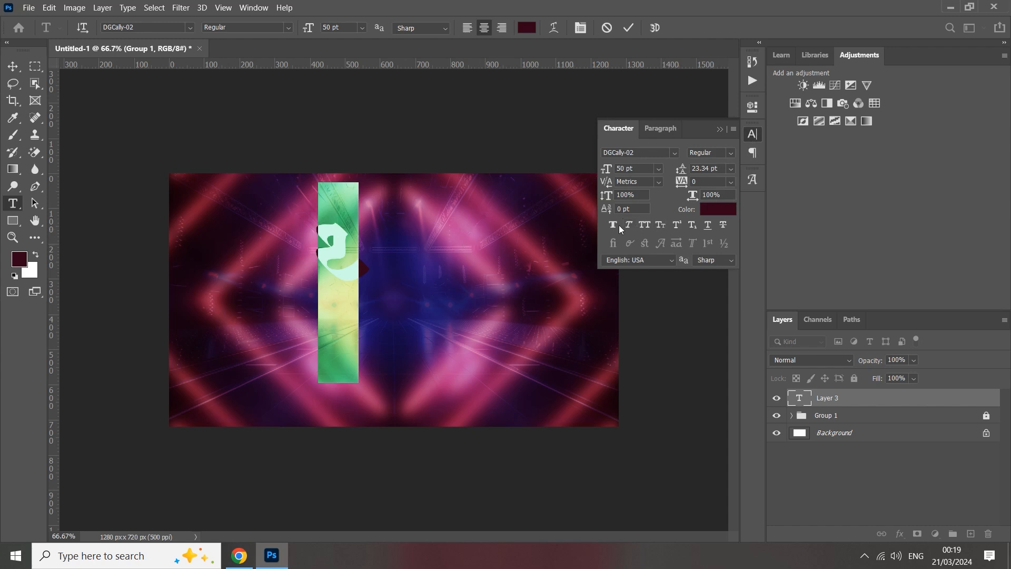
left_click(753, 134)
type("Rk")
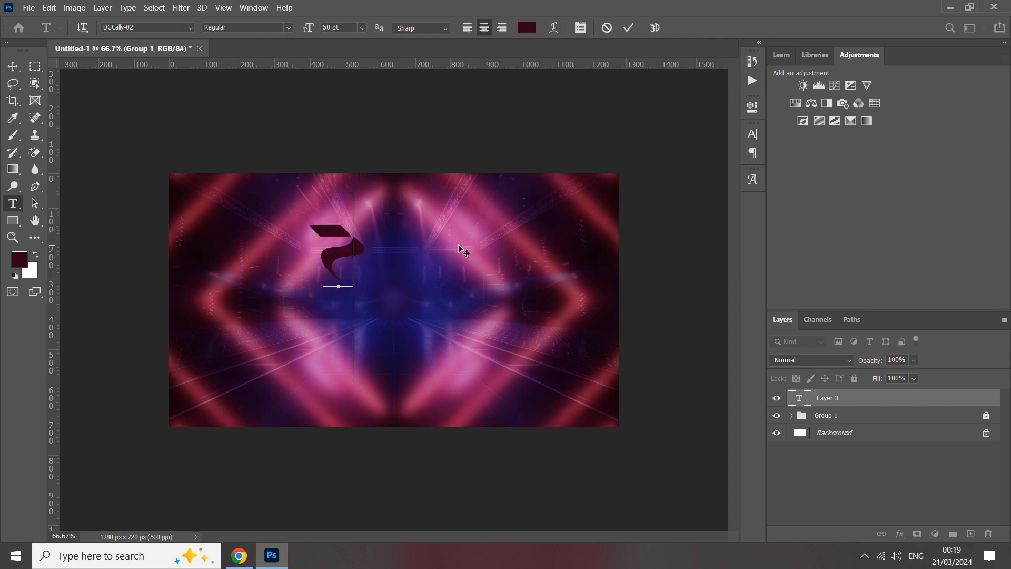
type("qyk")
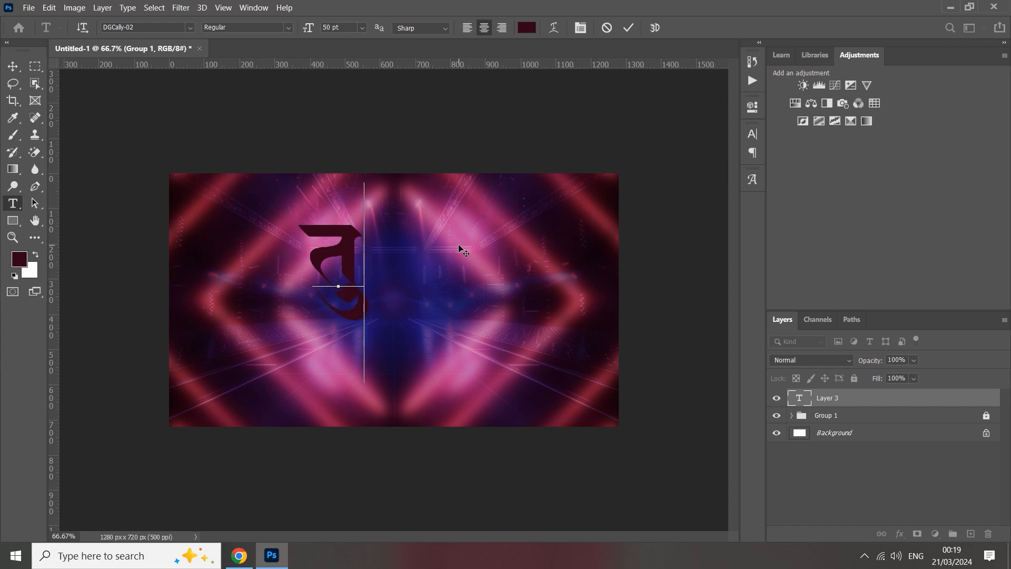
left_click(629, 27)
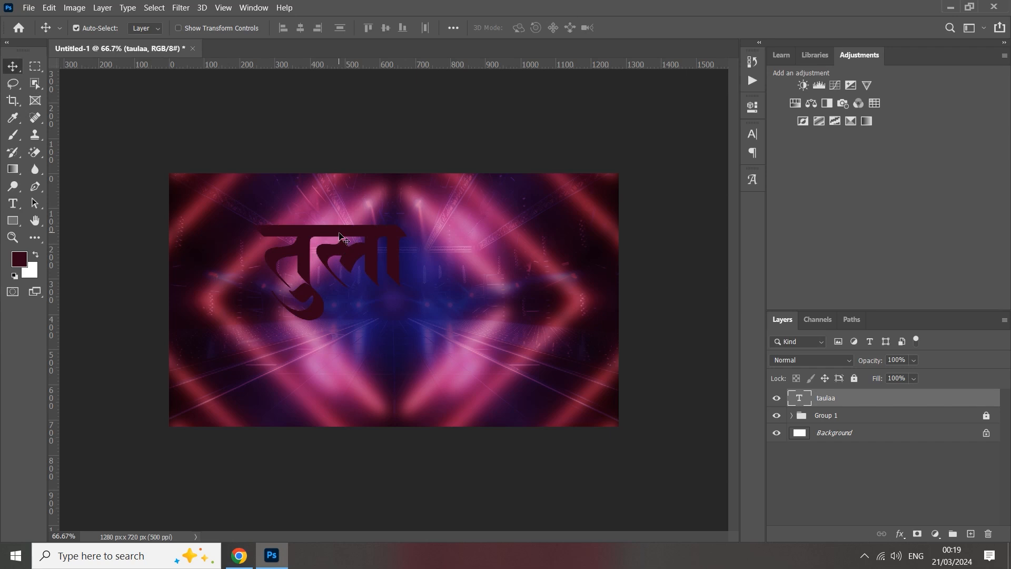
Move the word तुला toward the canvas centre and change its text colour to white (ffffff).
left_click_drag(345, 243, 389, 241)
double_click(390, 230)
left_click(527, 28)
type("ffffff")
left_click(875, 222)
left_click(630, 28)
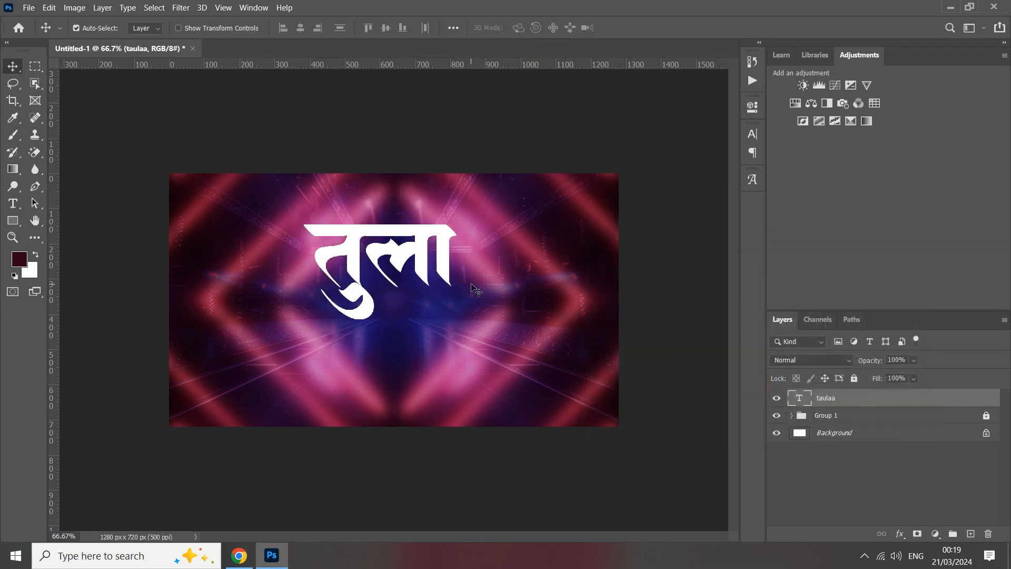
Scale the word तुला down to 31.2 pt in the left half of the canvas.
key("ctrl+t")
left_click_drag(459, 281, 367, 296)
left_click(652, 28)
Change the duplicated तुला text, placed just below the original, to read नजर.
double_click(366, 293)
type("najar")
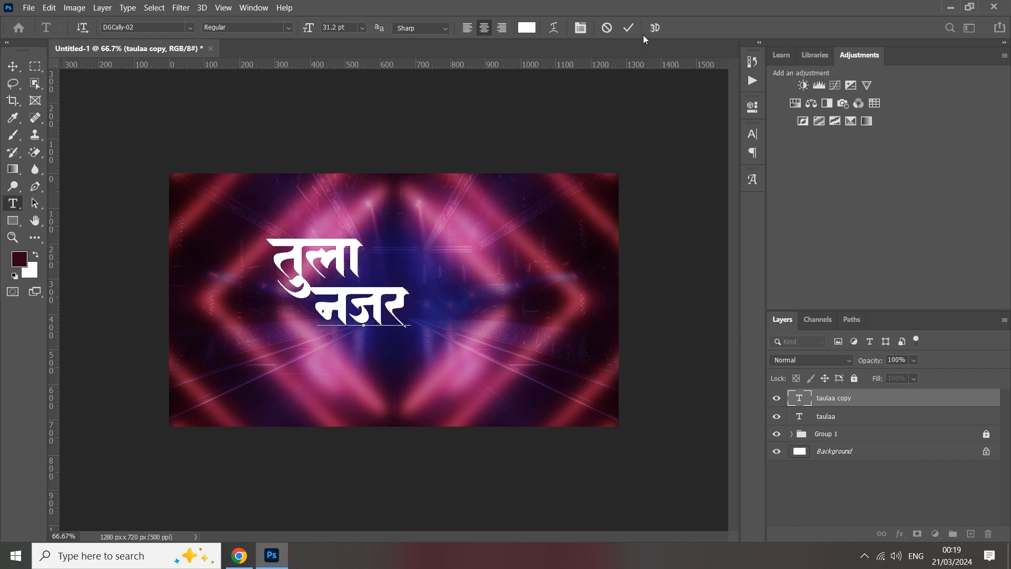
left_click(629, 27)
Duplicate the word नजर below itself and change the copy's text to लागलं.
left_click_drag(373, 301, 397, 360)
double_click(397, 359)
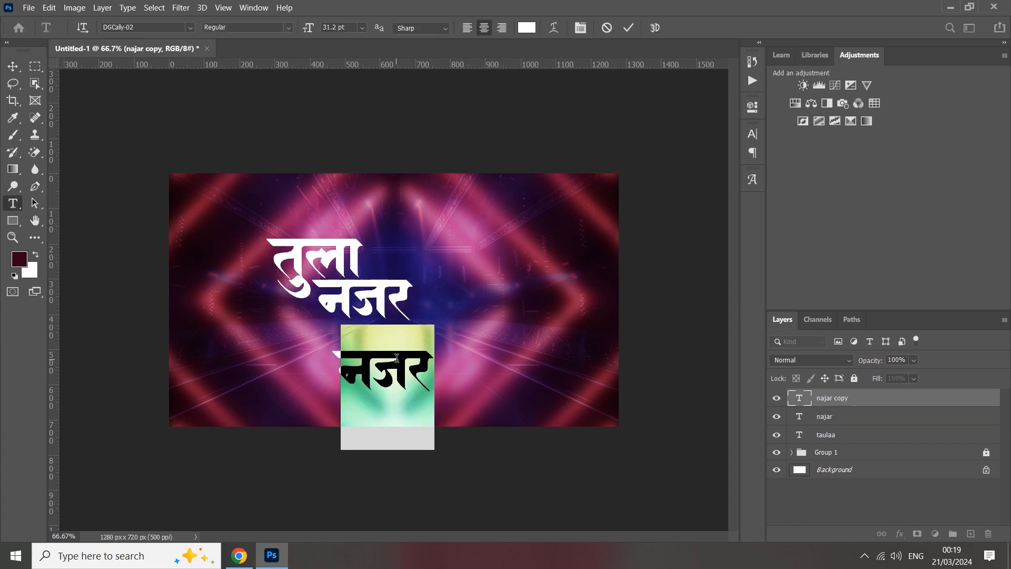
type("laagal")
key("BackSpace")
type("a")
key("BackSpace")
type("la")
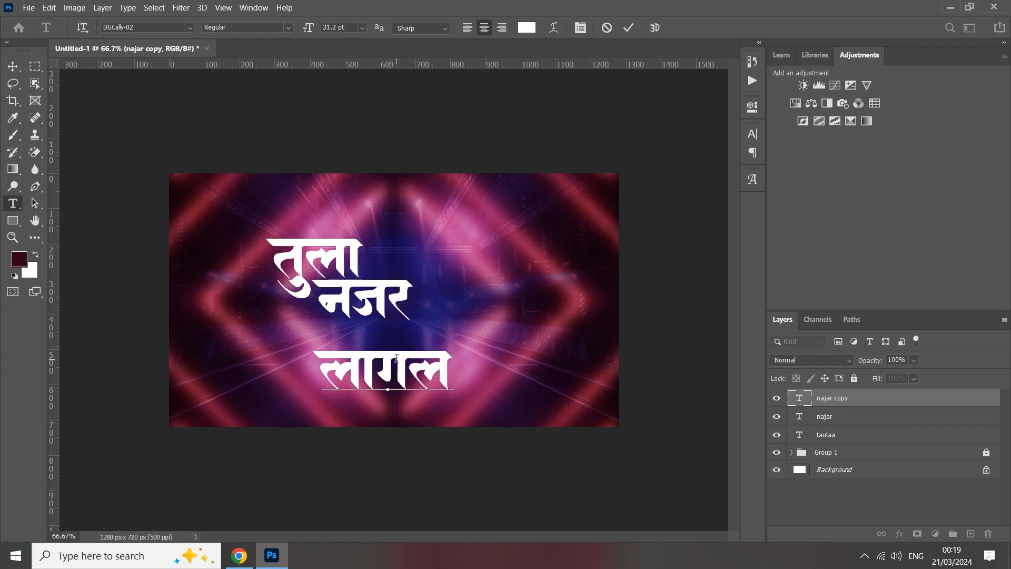
type("?")
key("BackSpace")
type("M")
left_click(629, 27)
key("v")
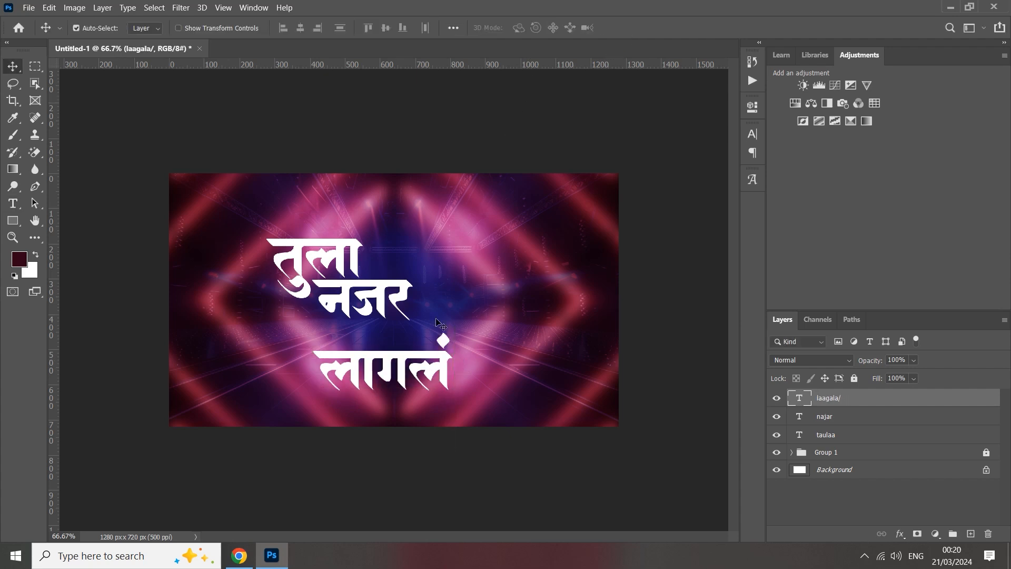
Move the word लागलं up so it sits closely beneath नजर.
left_click_drag(396, 351, 385, 331)
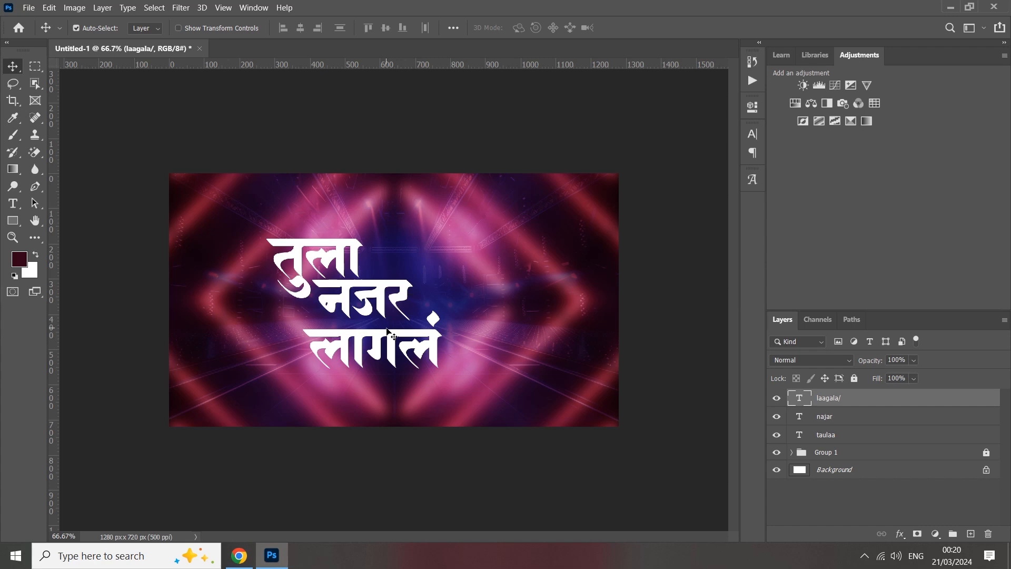
key("Up")
key("Up")
key("Up")
key("Up")
key("Up")
key("Up")
key("Up")
key("Up")
key("Up")
key("Up")
key("Up")
key("Up")
key("Up")
key("Up")
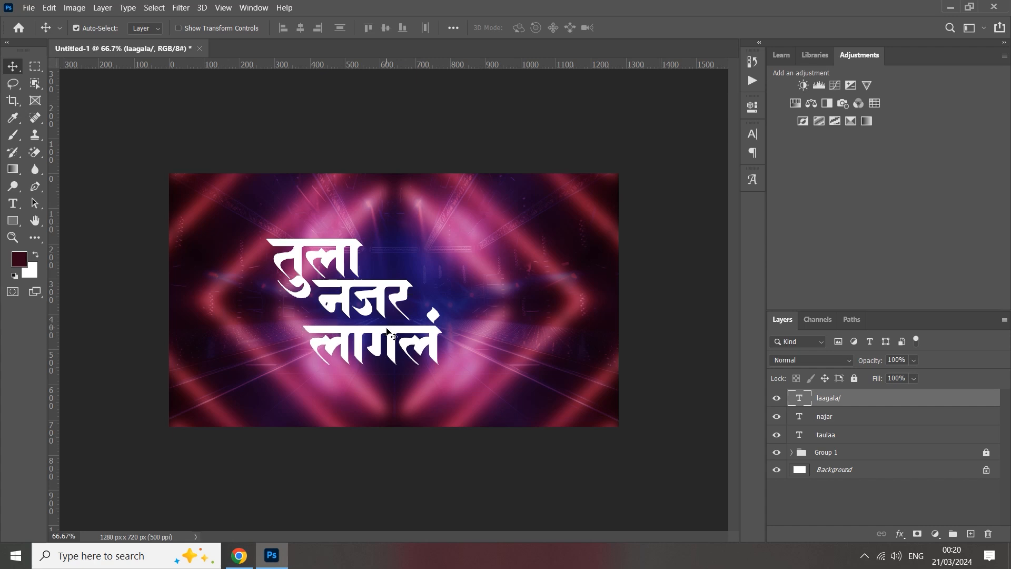
Extend the third text line to read लागलं गं and reposition it slightly under नजर.
double_click(387, 331)
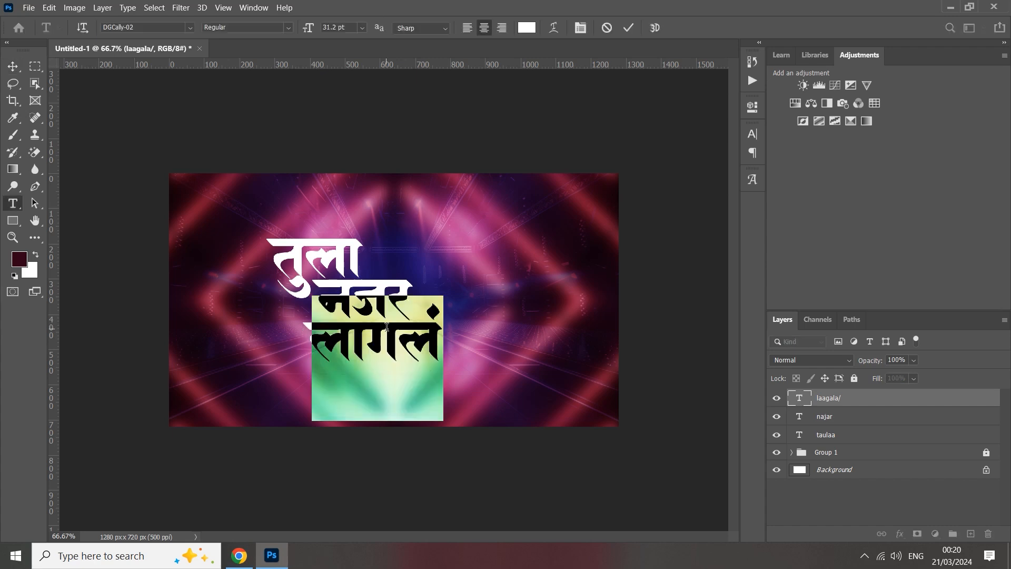
left_click(441, 334)
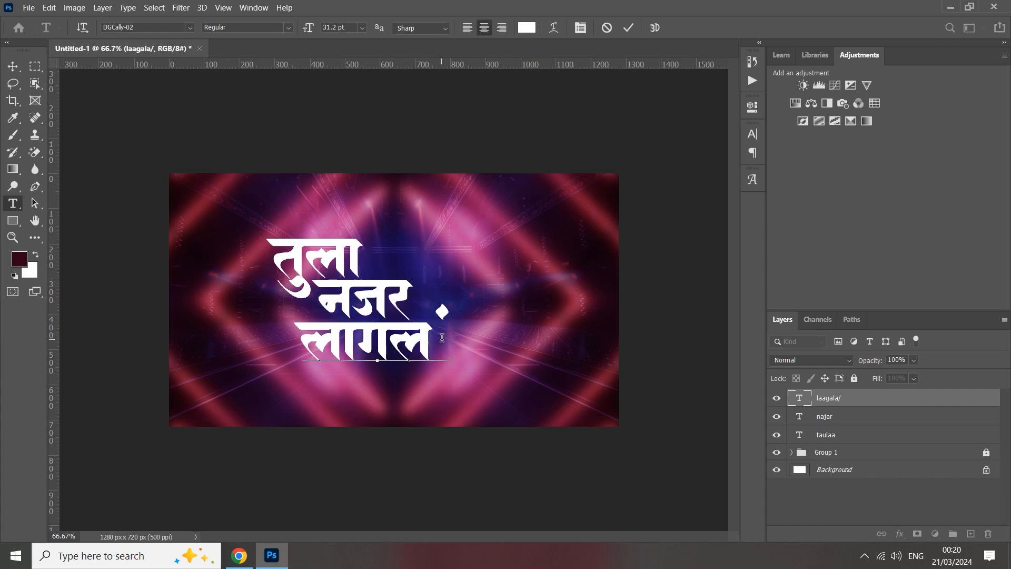
type("ga?")
key("BackSpace")
type("/")
left_click(628, 28)
key("v")
left_click_drag(416, 333, 427, 340)
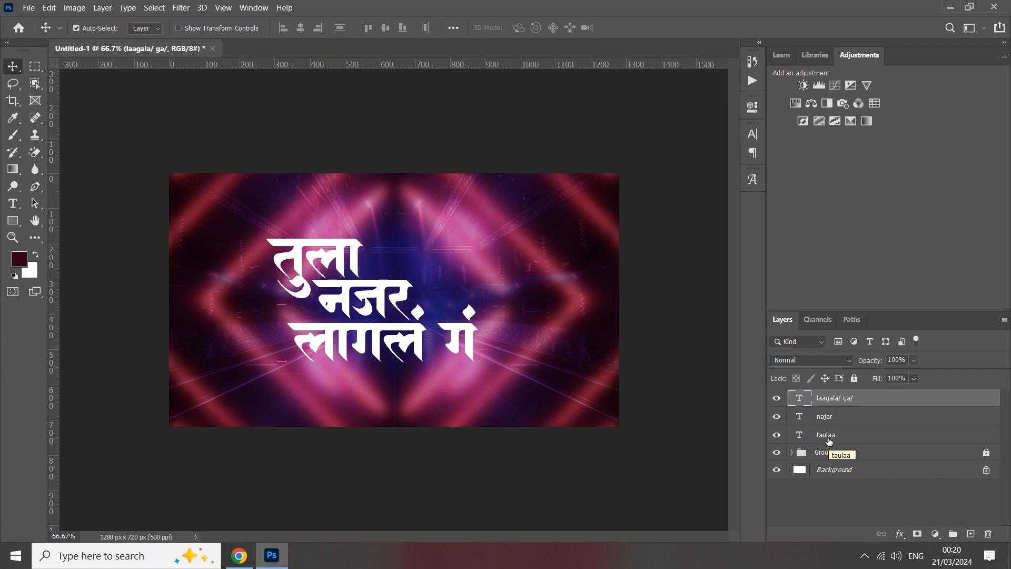
Group the three title text layers and name the group TEXT.
left_click(777, 399)
left_click(777, 399)
left_click(828, 437, "shift")
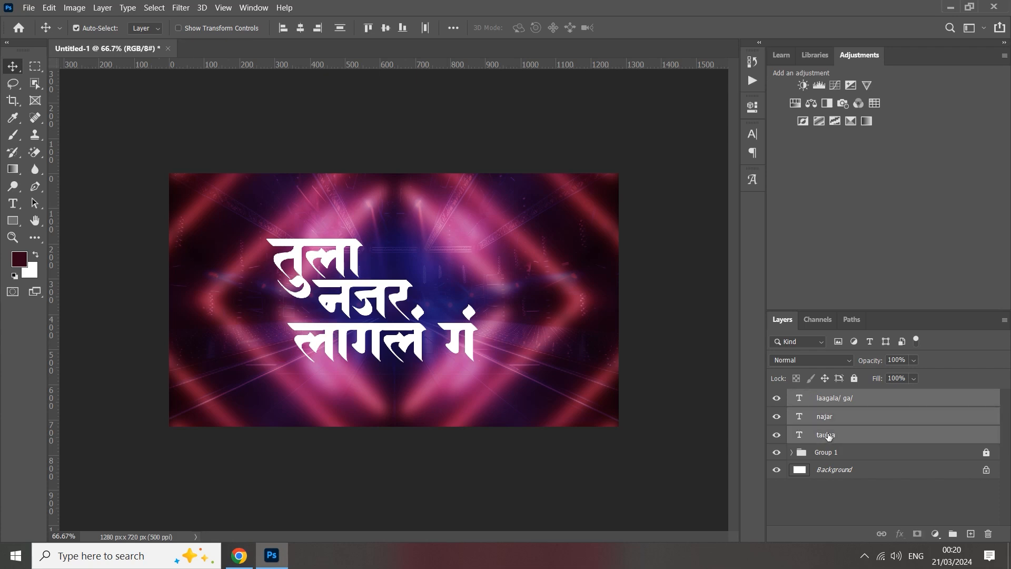
left_click(953, 534)
double_click(819, 398)
type("t")
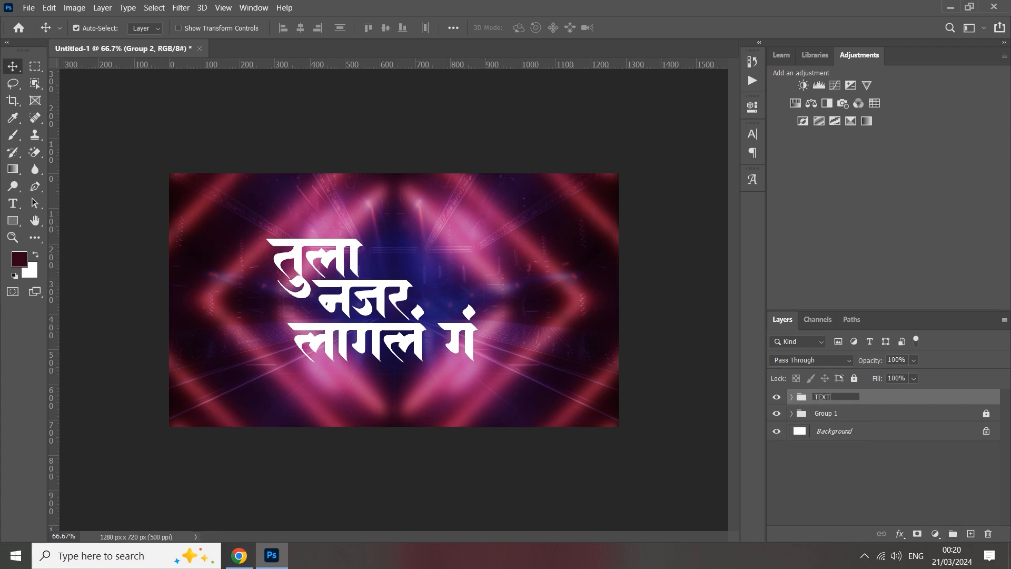
Rename the locked background group as BACK.
left_click(833, 414)
right_click(832, 416)
key("Escape")
double_click(826, 414)
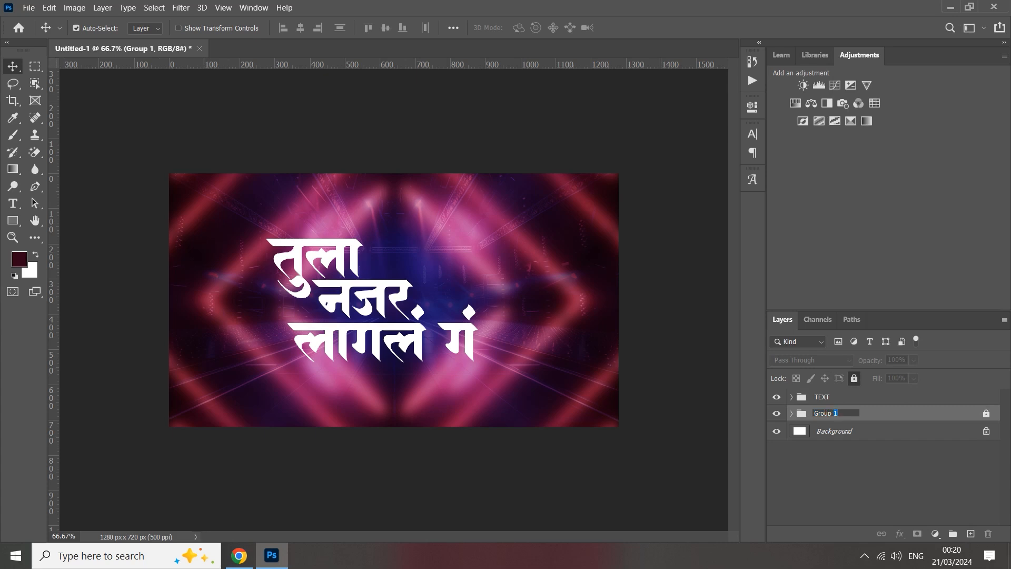
type("BACK")
left_click(811, 466)
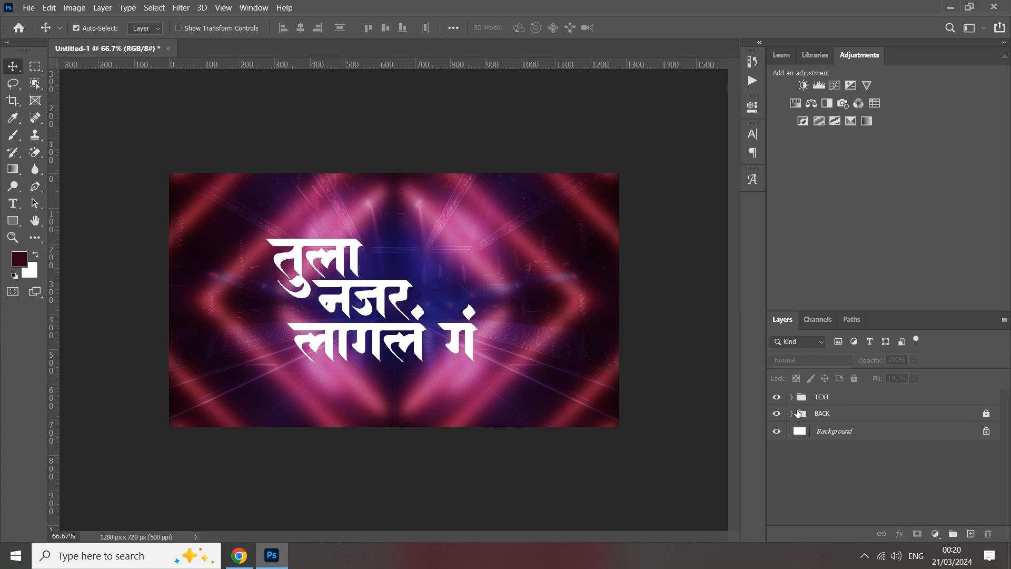
Move the whole TEXT group toward the left side of the canvas and slightly up.
left_click(798, 400)
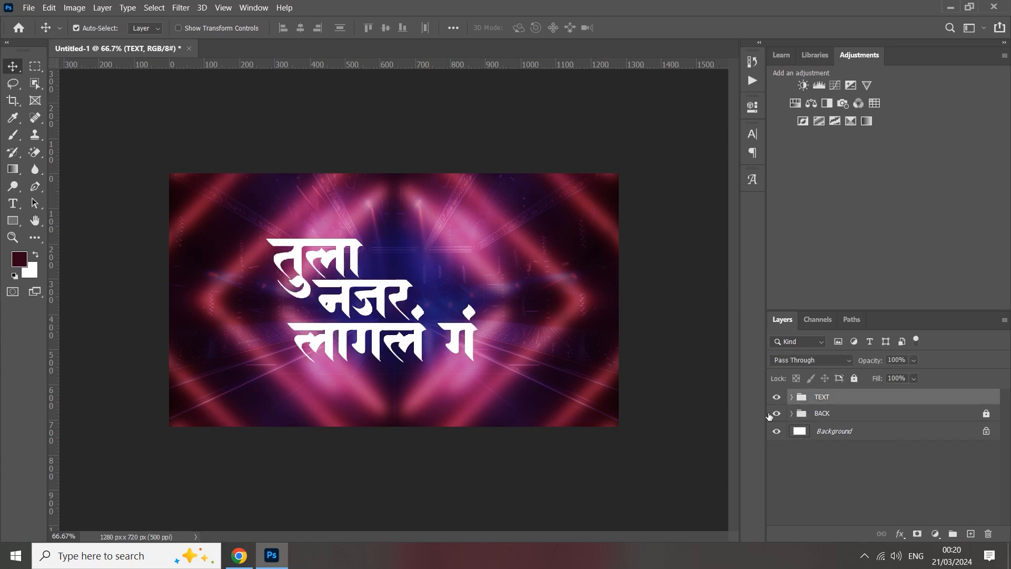
left_click_drag(399, 289, 342, 281)
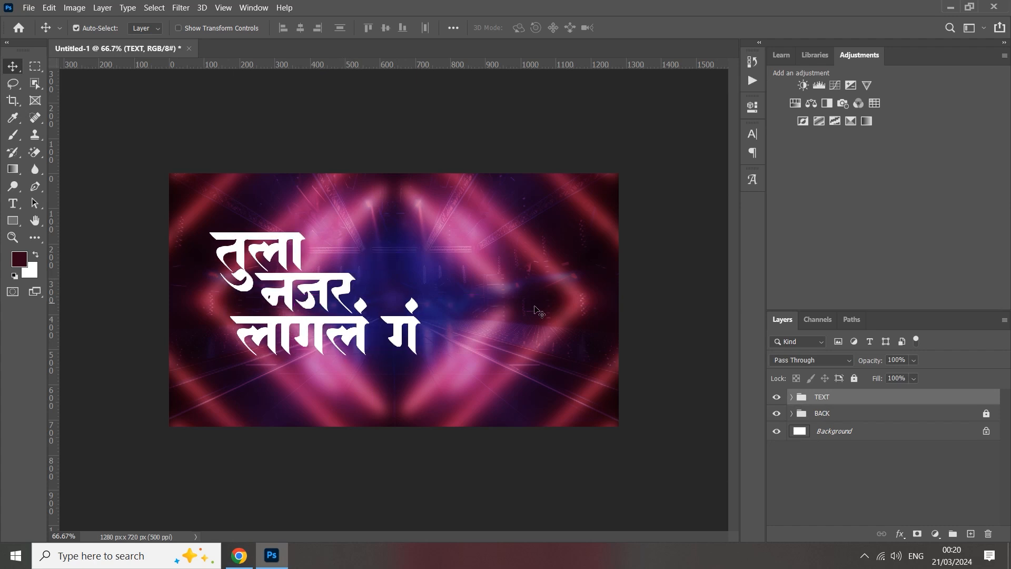
left_click(793, 396, "ctrl")
left_click(794, 396)
Run the long 255px 135° shadow action on the TEXT group and set the shadow layer's opacity to 26%.
left_click(262, 8)
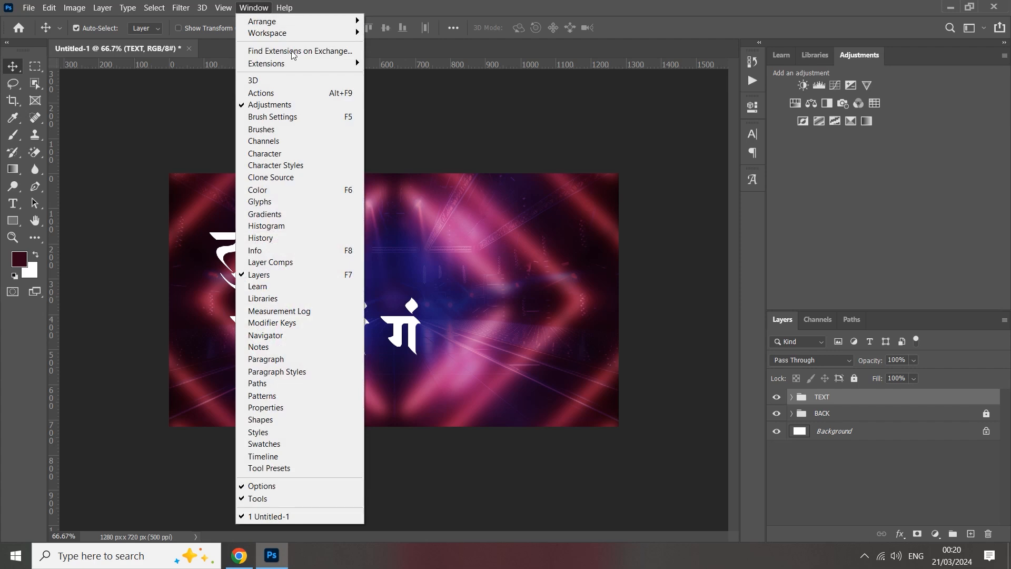
left_click(281, 93)
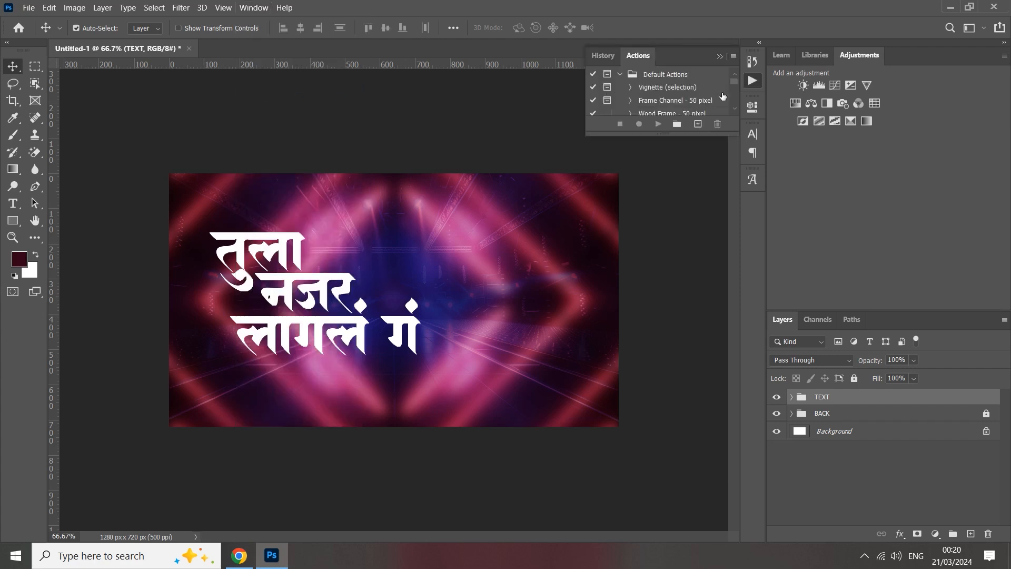
scroll(692, 101, "down", 2)
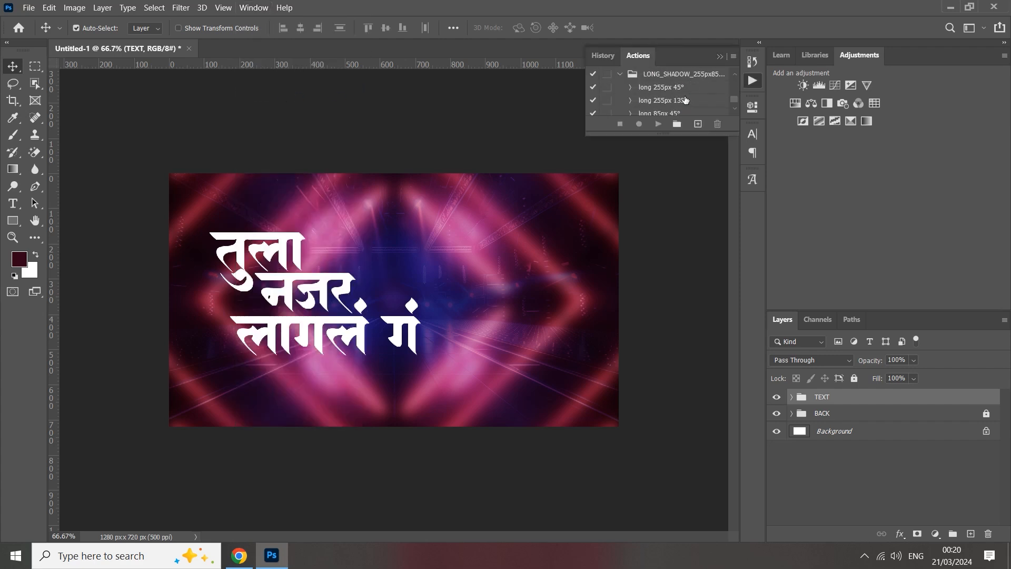
left_click(675, 100)
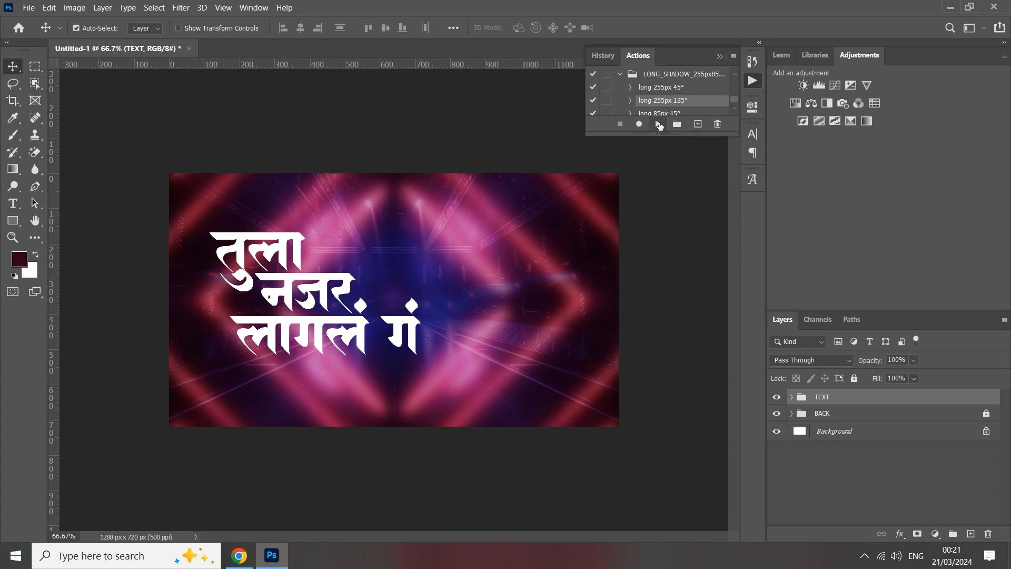
left_click(659, 124)
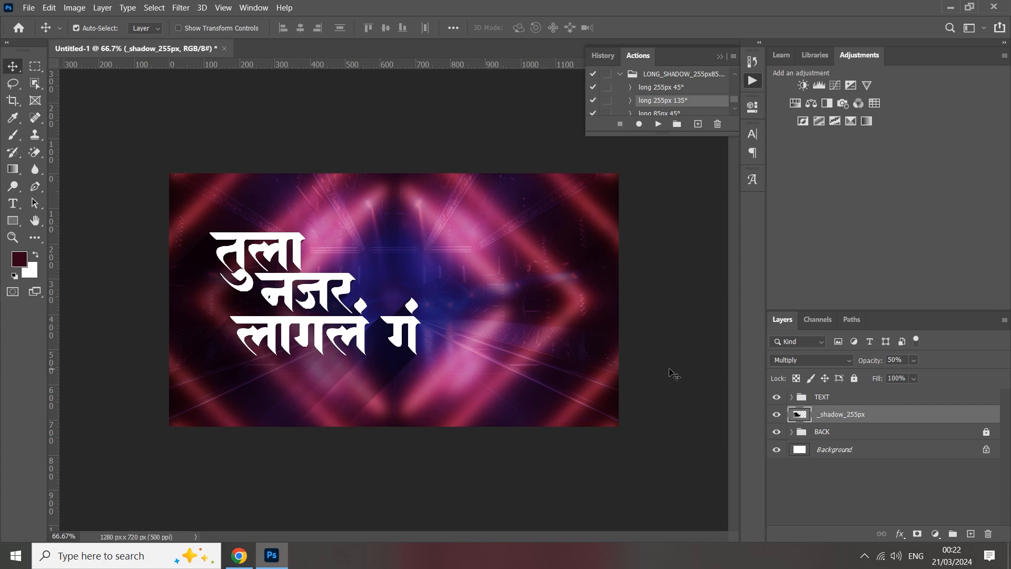
mouse_move(872, 362)
left_mouse_down()
mouse_move(846, 361)
mouse_move(889, 369)
mouse_move(868, 363)
left_mouse_up()
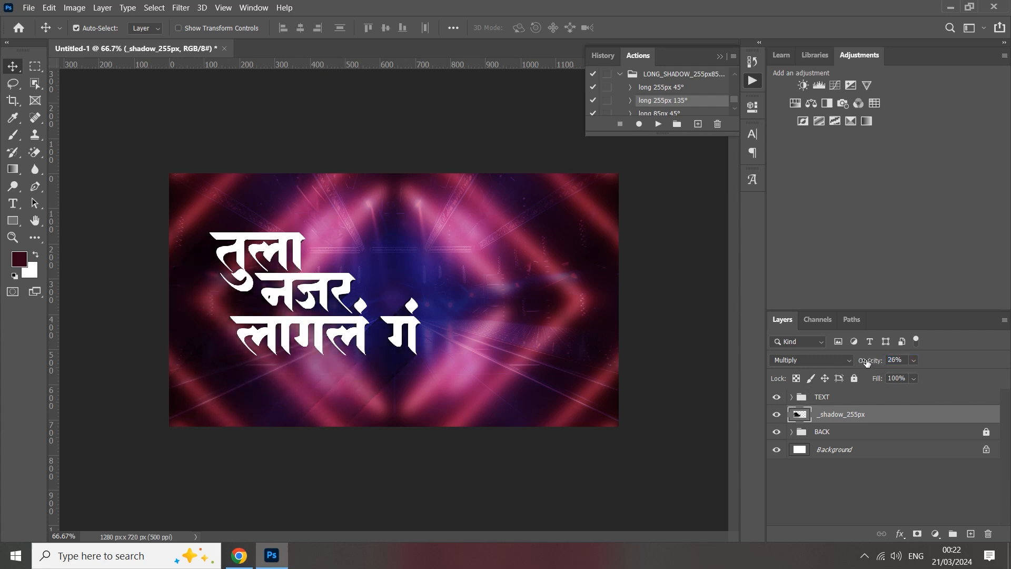
left_click(721, 56)
Open the woman's photo wp11897774.jpg and unlock its background layer.
left_click(26, 8)
left_click(48, 37)
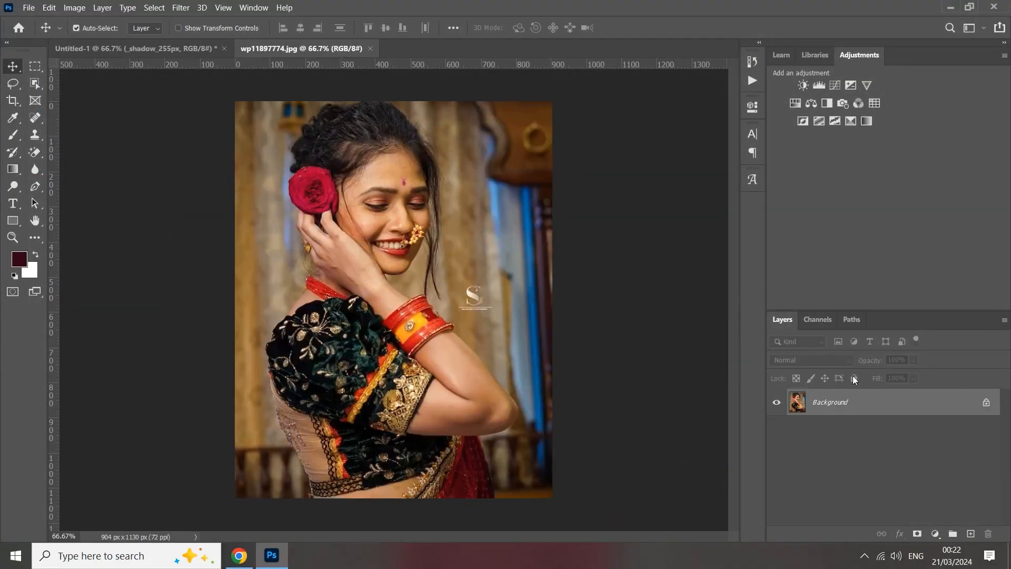
left_click(987, 403)
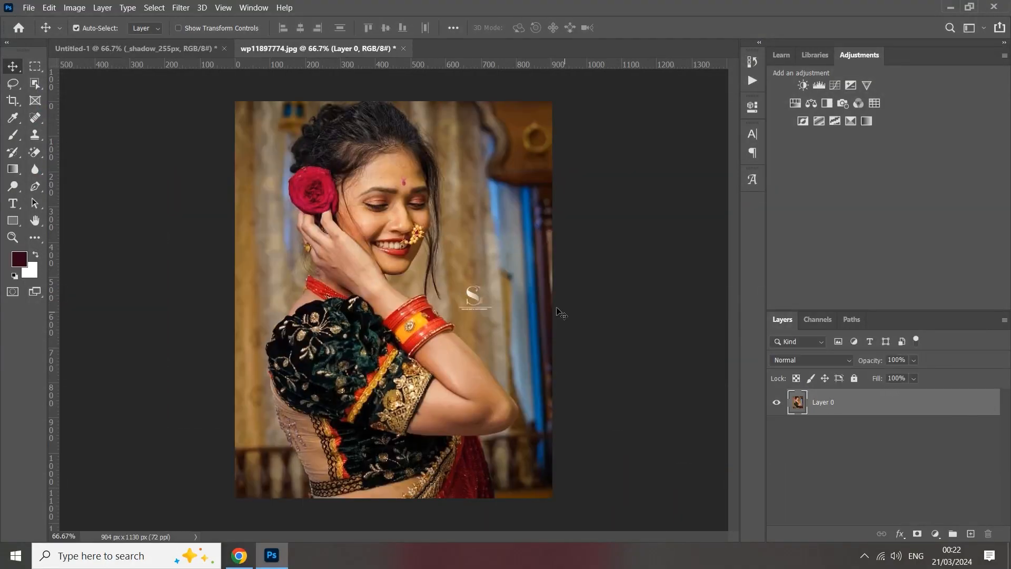
Apply the basic Sharpen filter to the photo layer.
left_click(177, 8)
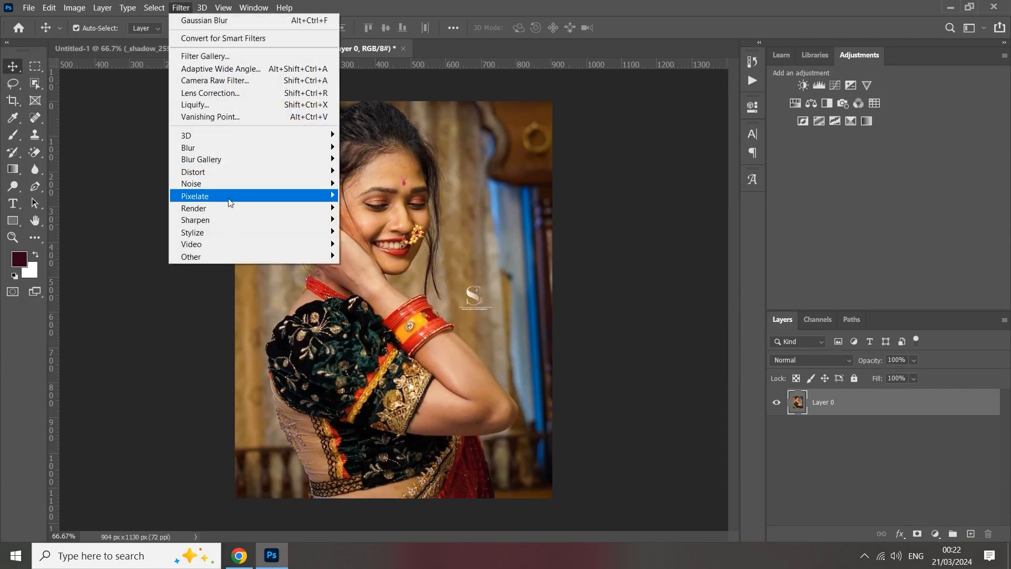
mouse_move(221, 221)
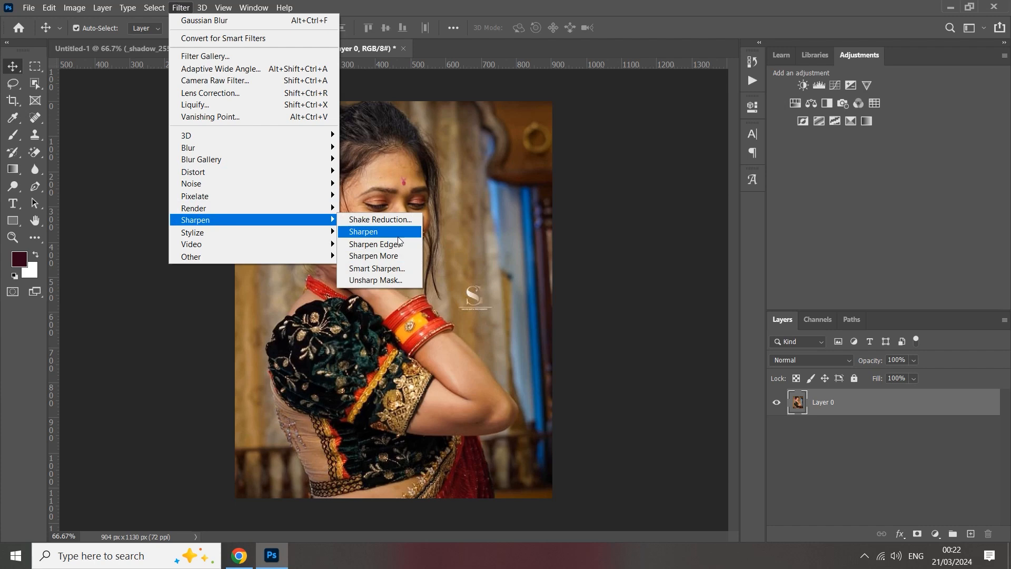
left_click(368, 232)
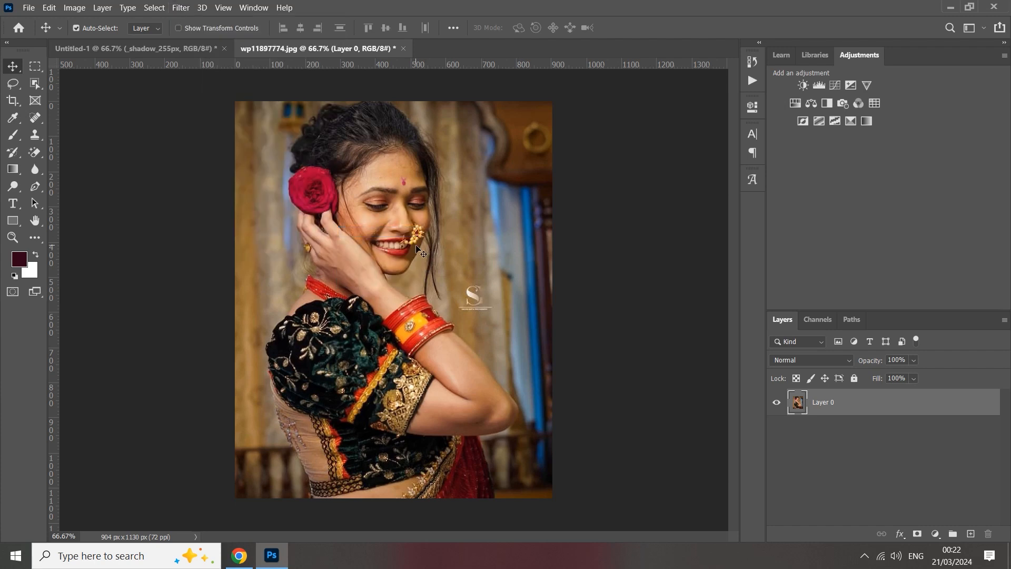
Apply an Unsharp Mask to the photo with a slightly increased amount, a 1.0 pixel radius and threshold 0.
left_click(180, 7)
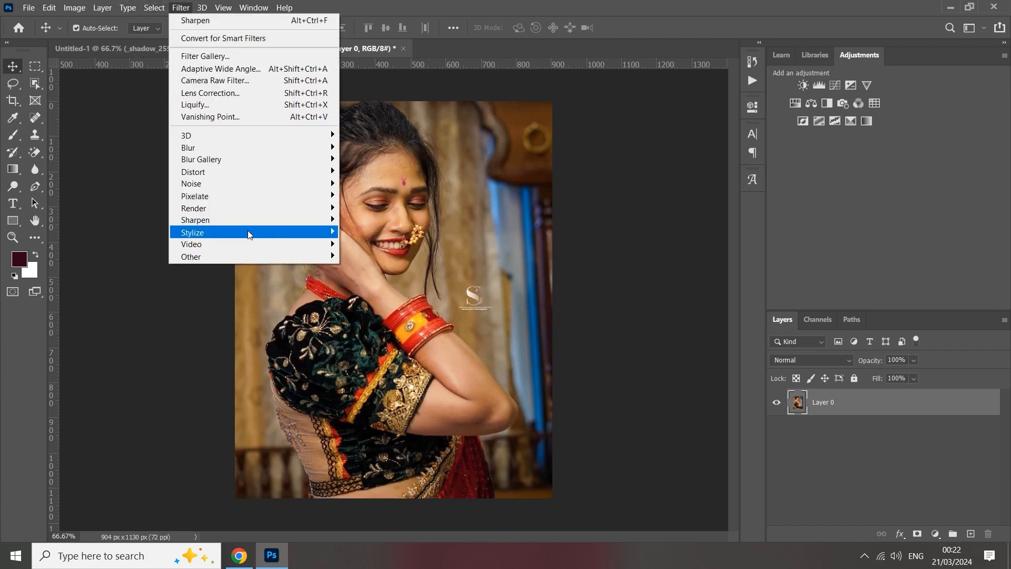
mouse_move(328, 227)
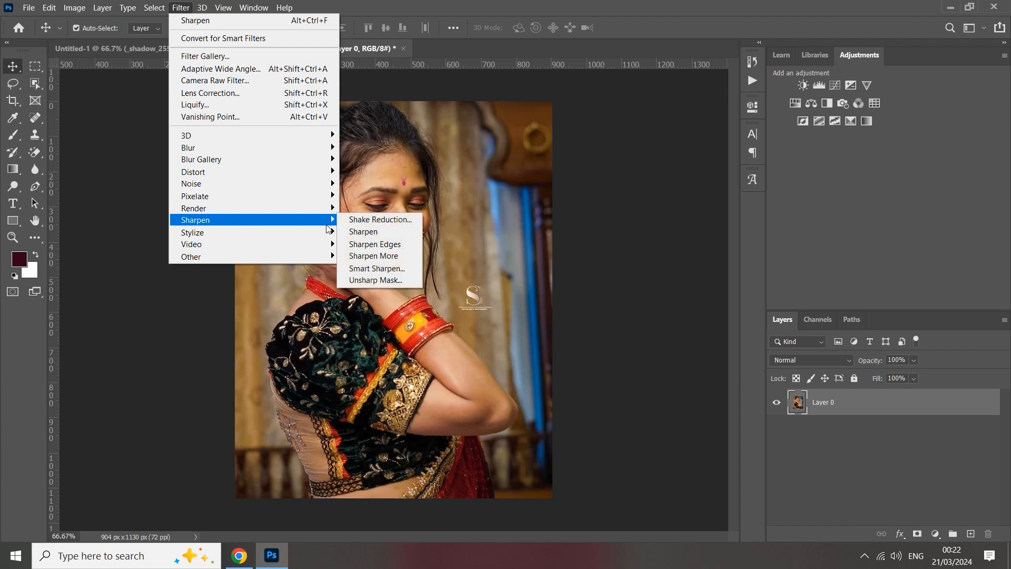
left_click(391, 281)
left_click_drag(459, 70, 612, 90)
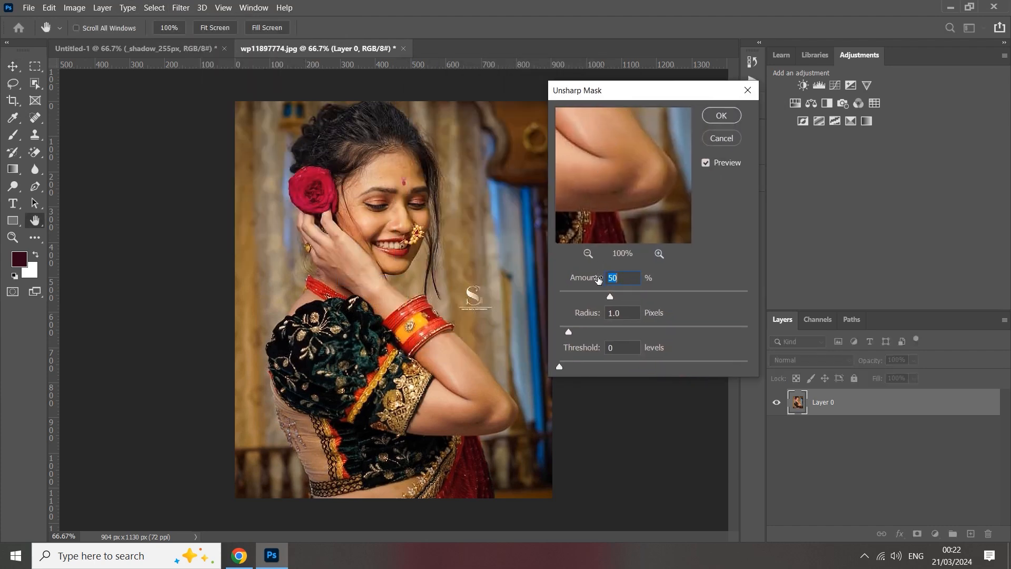
mouse_move(610, 297)
left_mouse_down()
mouse_move(564, 302)
mouse_move(655, 296)
mouse_move(632, 307)
mouse_move(623, 298)
left_mouse_up()
left_click(721, 115)
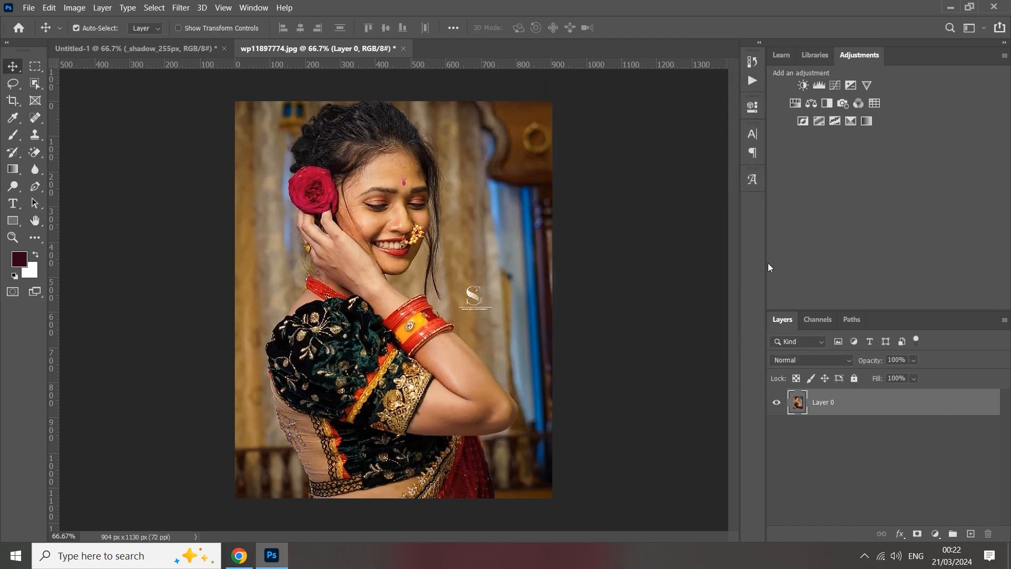
Select the woman with Select Subject and hide the photo's background with a layer mask.
left_click(254, 7)
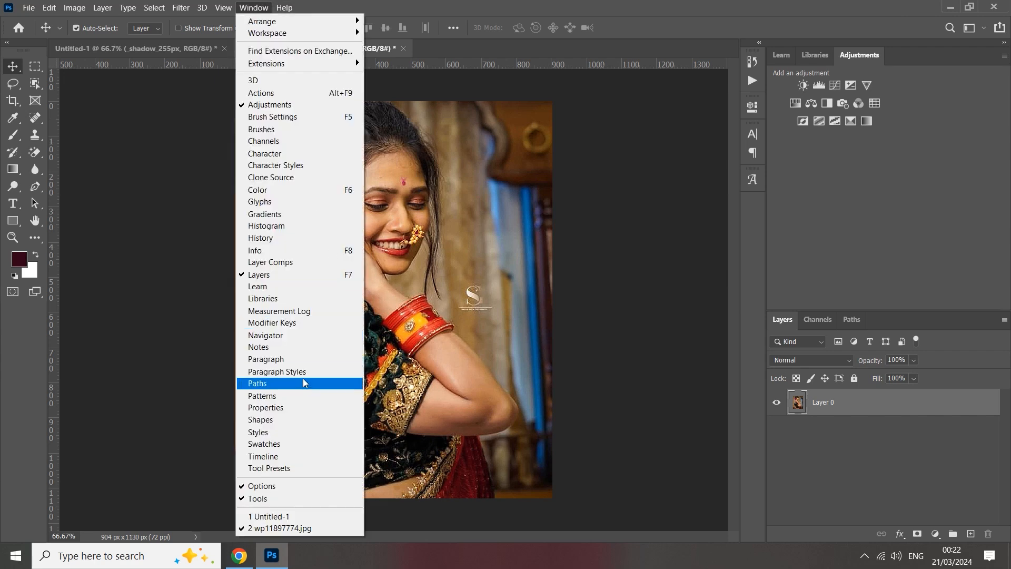
left_click(296, 407)
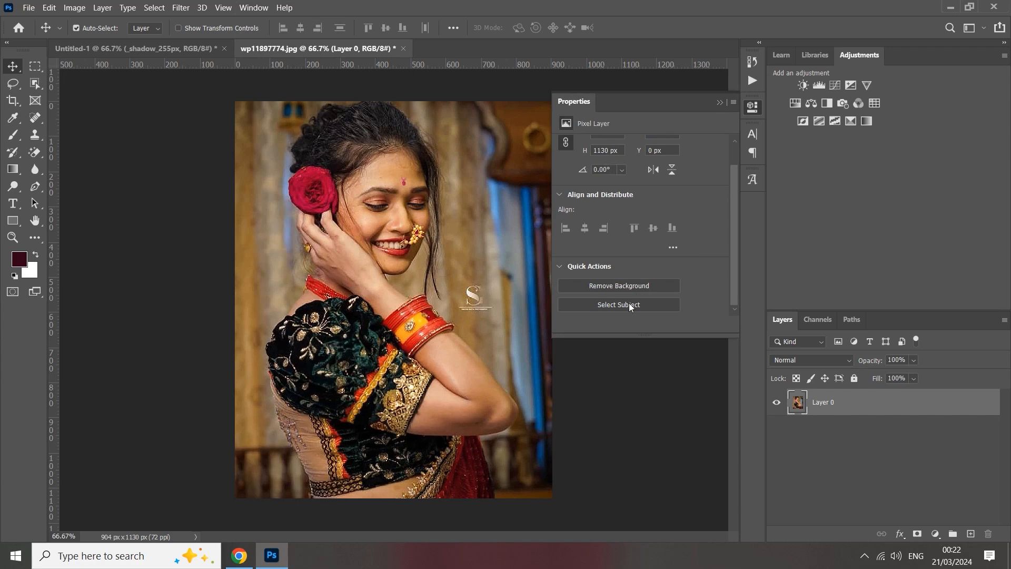
left_click(630, 303)
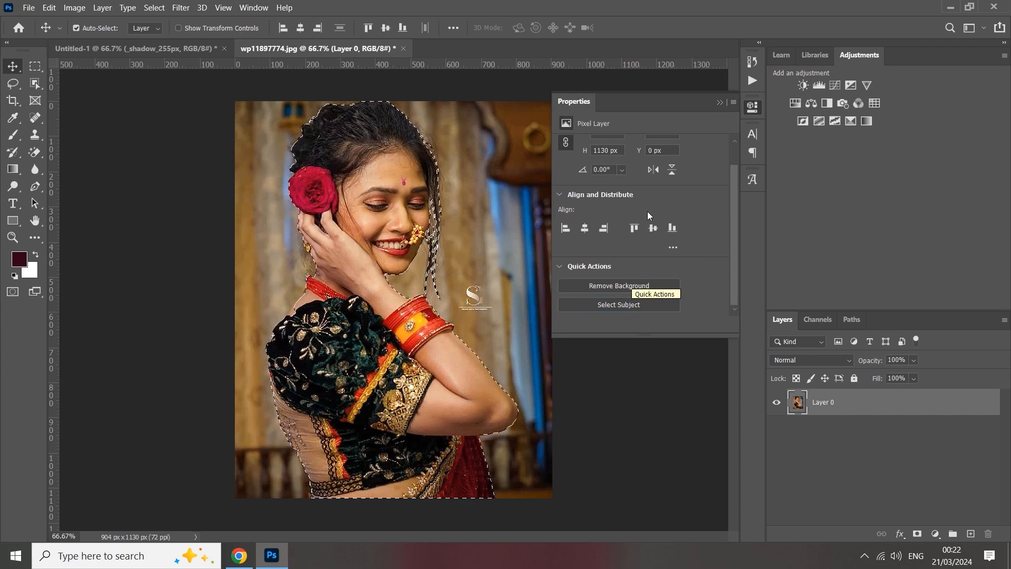
left_click(917, 532)
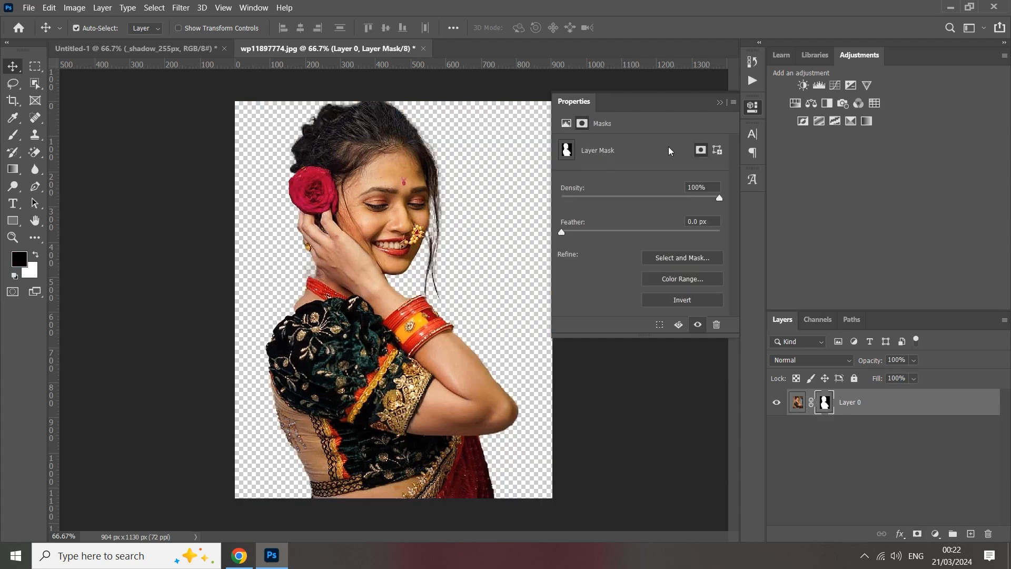
left_click(720, 103)
Convert the masked cutout to a smart object and bring it into the Untitled-1 thumbnail document.
right_click(844, 400)
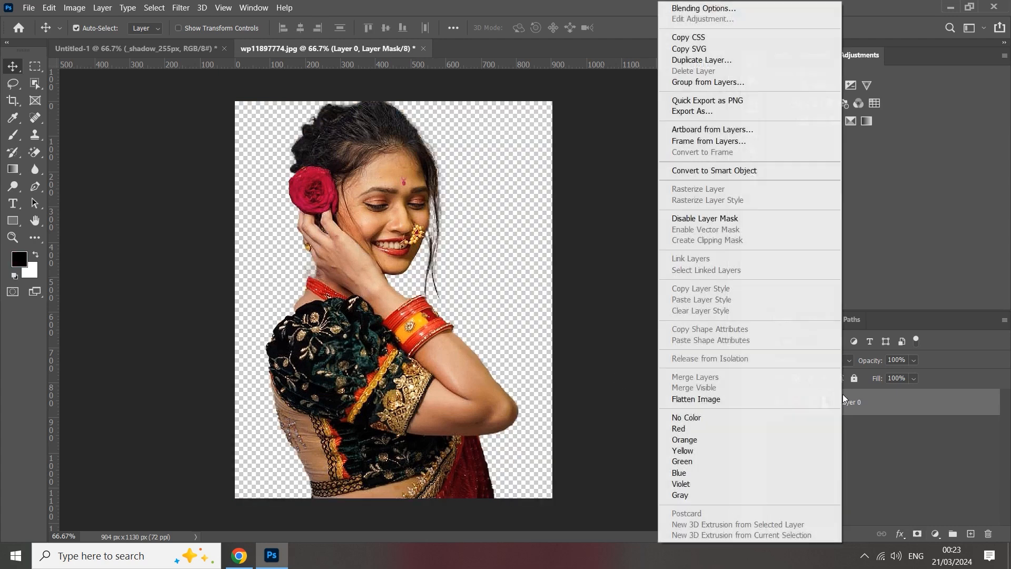
left_click(736, 171)
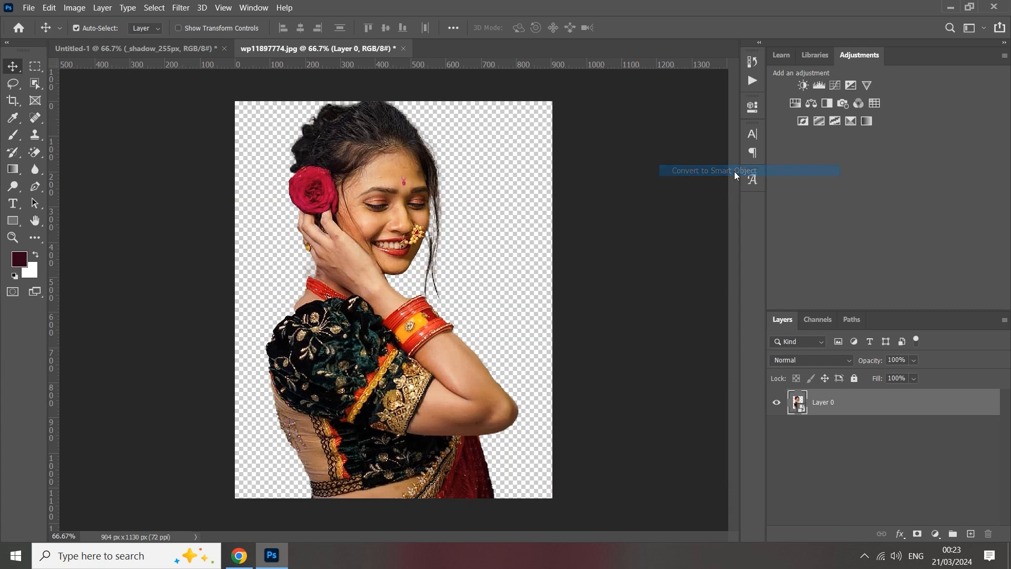
left_click_drag(382, 168, 398, 216)
left_click_drag(490, 309, 490, 310)
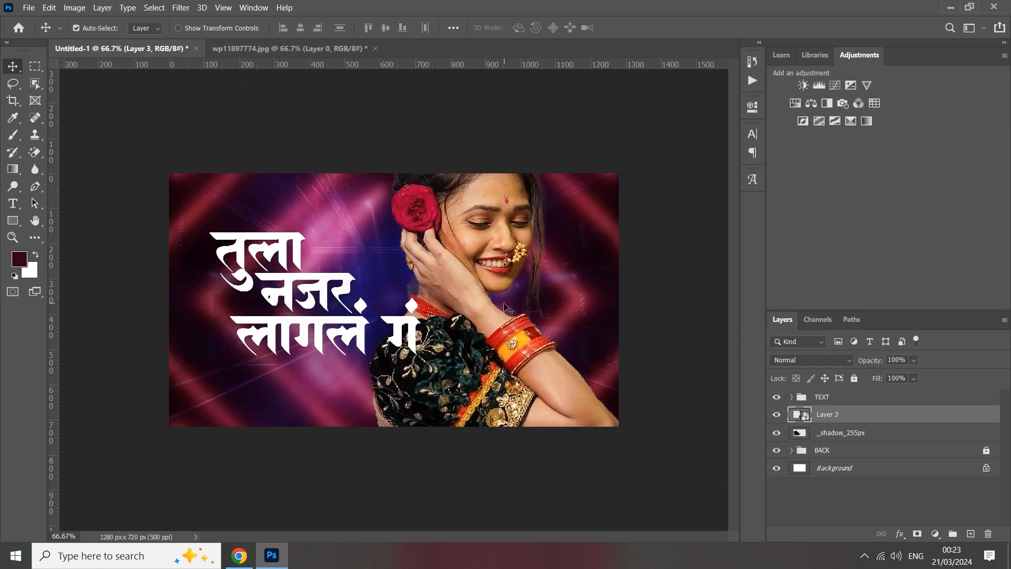
Scale the woman's cutout down to 9.84% and position it just right of the title text.
key("ctrl+t")
left_click_drag(624, 316, 557, 318)
left_click_drag(457, 328, 497, 318)
left_click_drag(499, 162, 500, 185)
left_click_drag(486, 248, 491, 243)
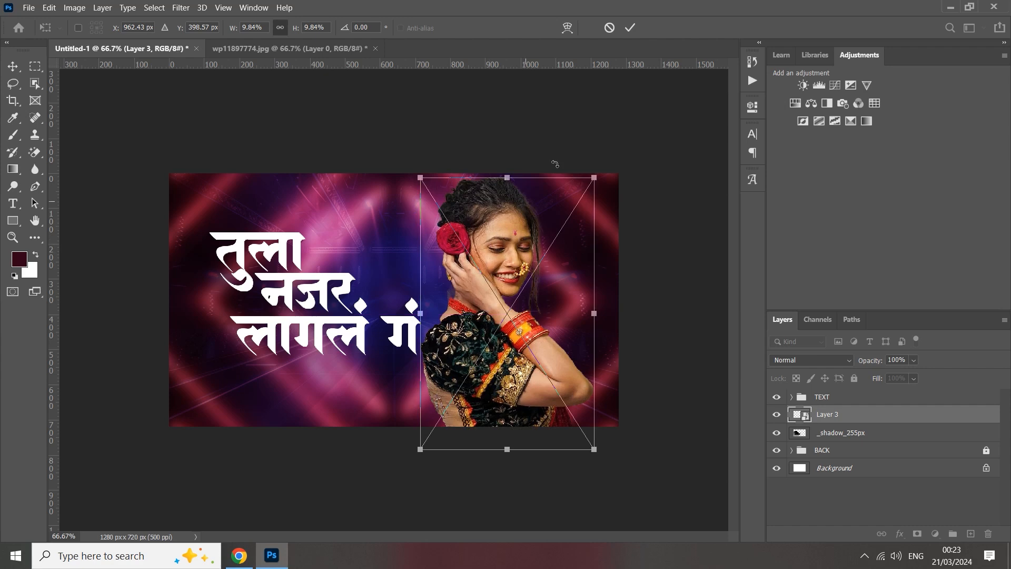
left_click(631, 28)
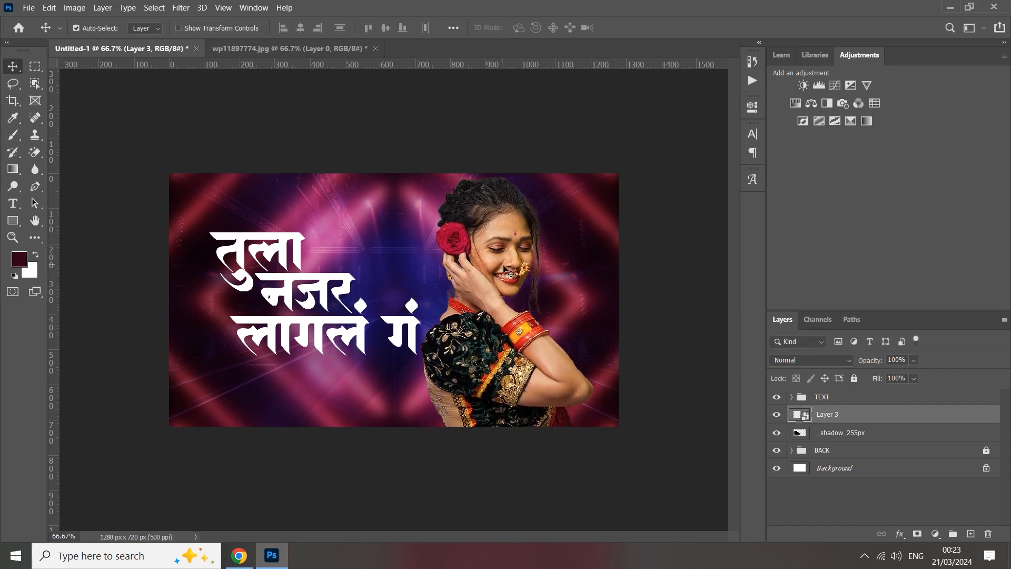
Brighten the woman with the Camera Raw Filter: Contrast +5, Highlights +44, Shadows +58, Whites +2, Blacks +7.
left_click(180, 7)
left_click(203, 80)
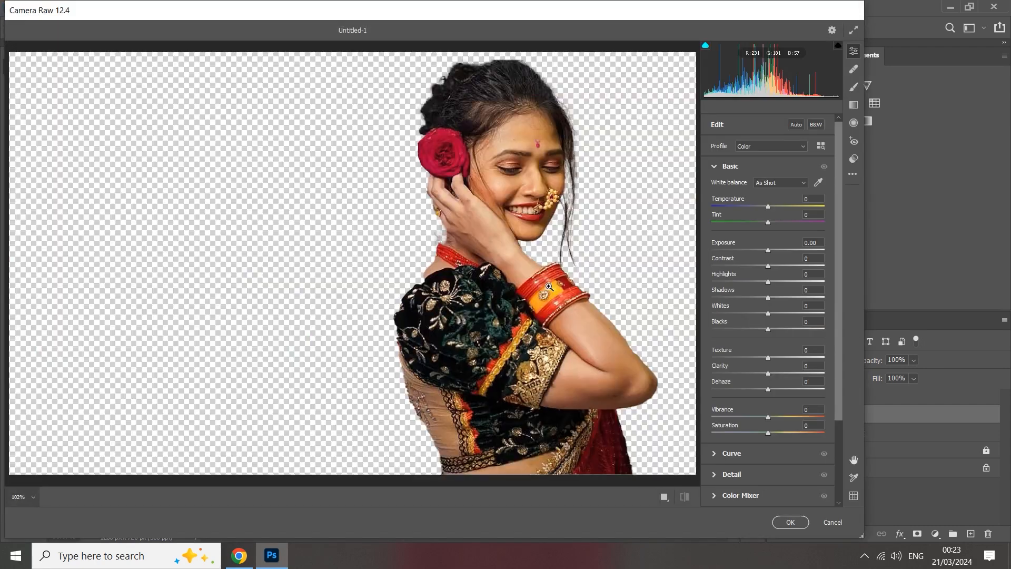
left_click_drag(768, 283, 773, 329)
left_click(794, 266)
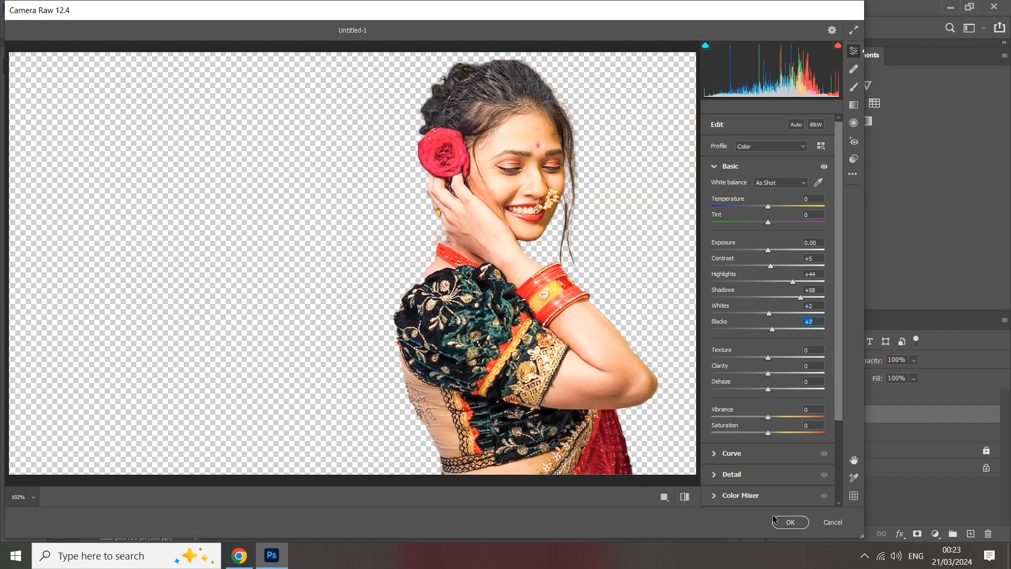
left_click(790, 523)
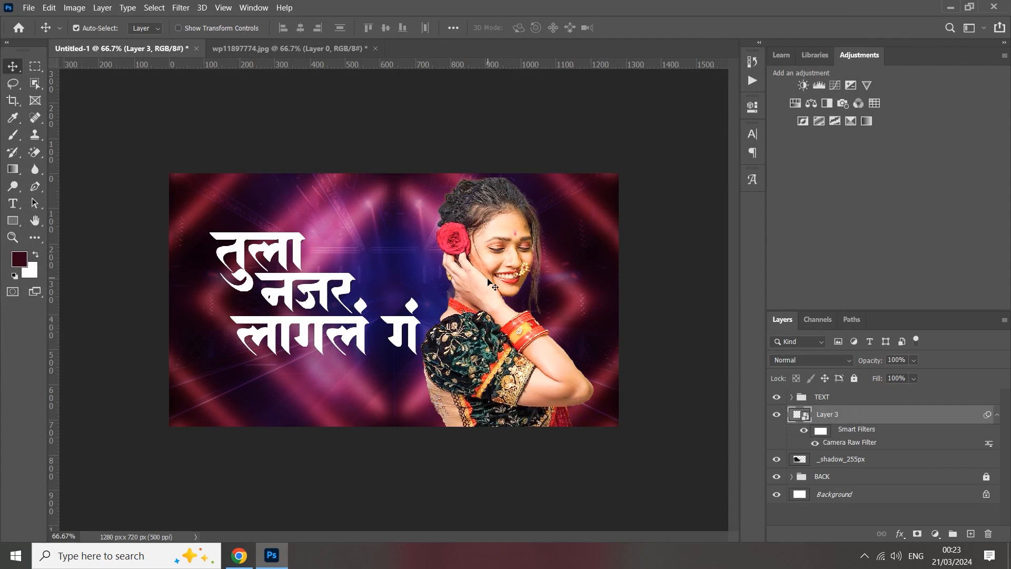
left_click(679, 359)
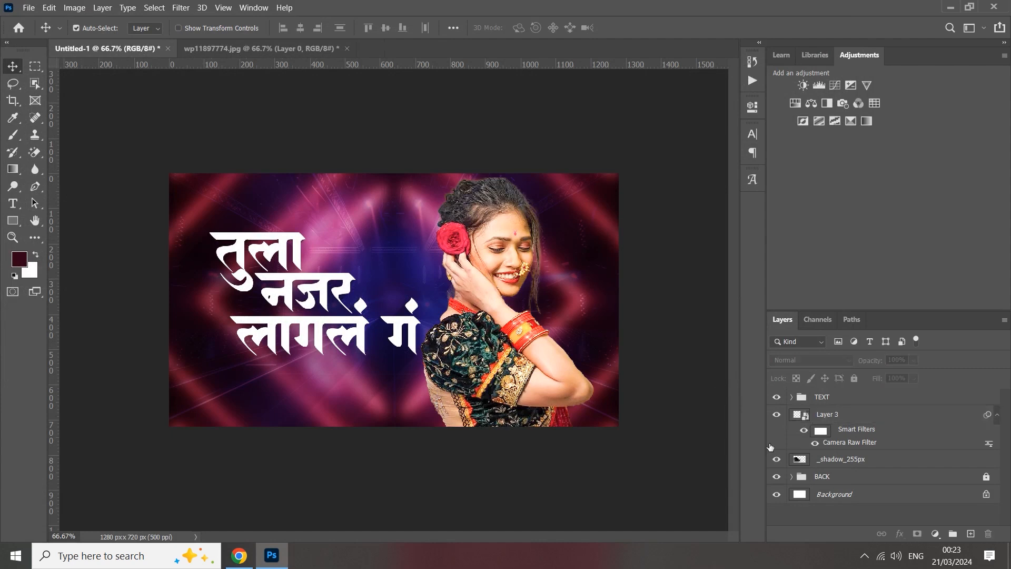
Expand the BACK group and move Layer 2 directly beneath the Levels 1 adjustment layer.
left_click(809, 475)
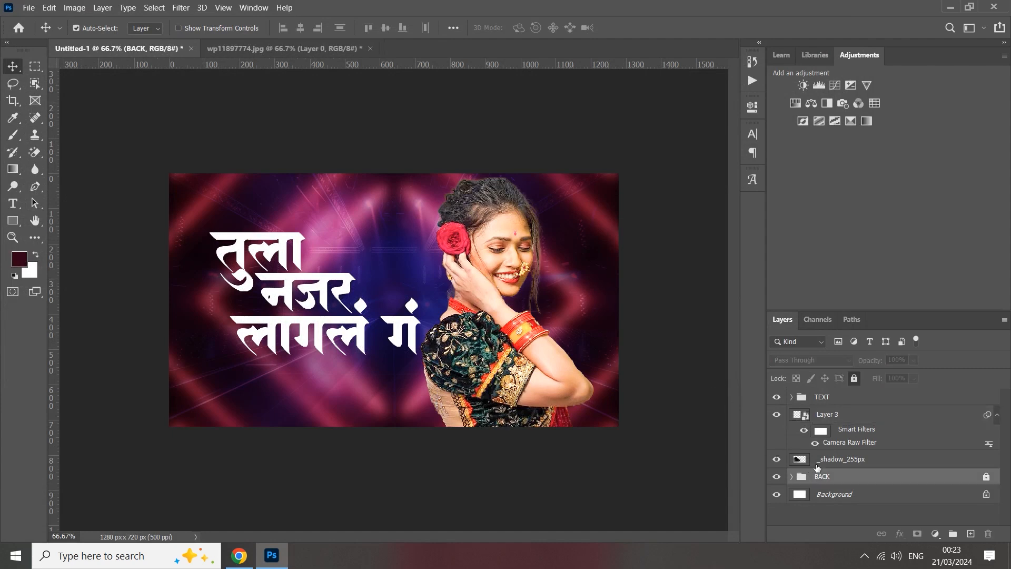
left_click(790, 477)
left_click(791, 477)
left_click(791, 477)
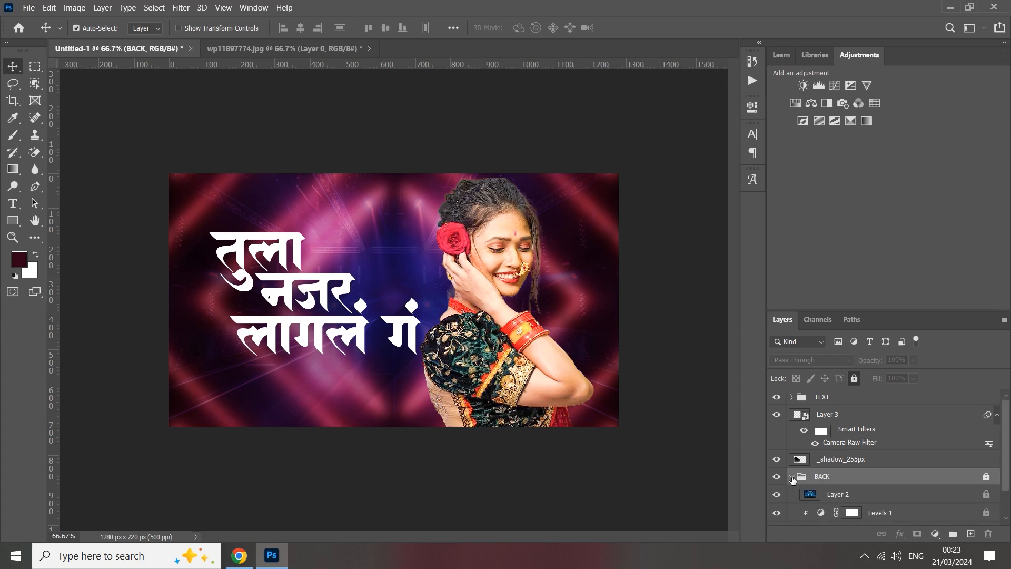
scroll(807, 497, "down", 1)
left_click_drag(811, 483, 810, 503)
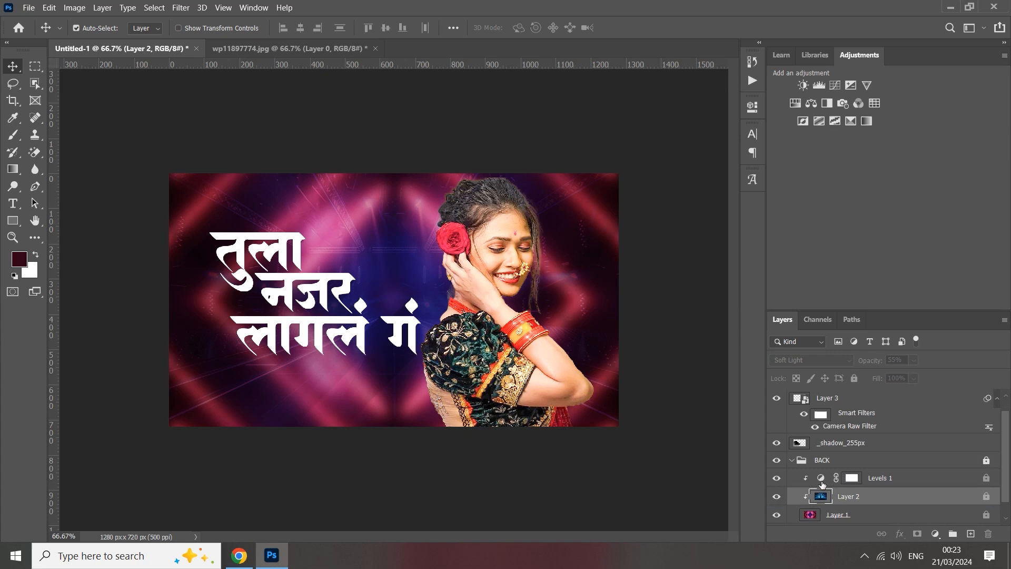
Unlock the BACK group so its Levels adjustment can be edited, and collapse the group.
left_click(821, 480)
double_click(821, 480)
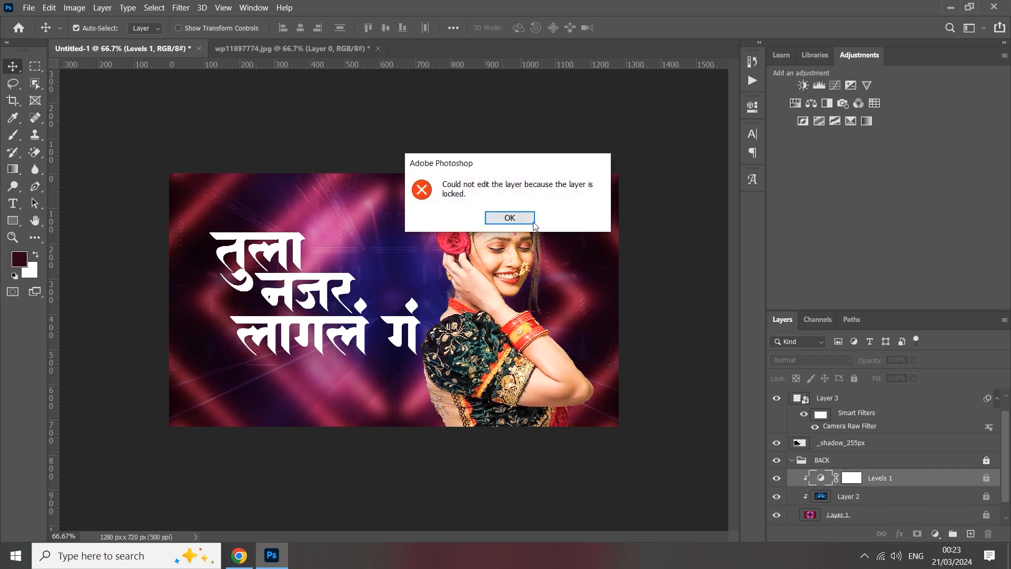
left_click(519, 219)
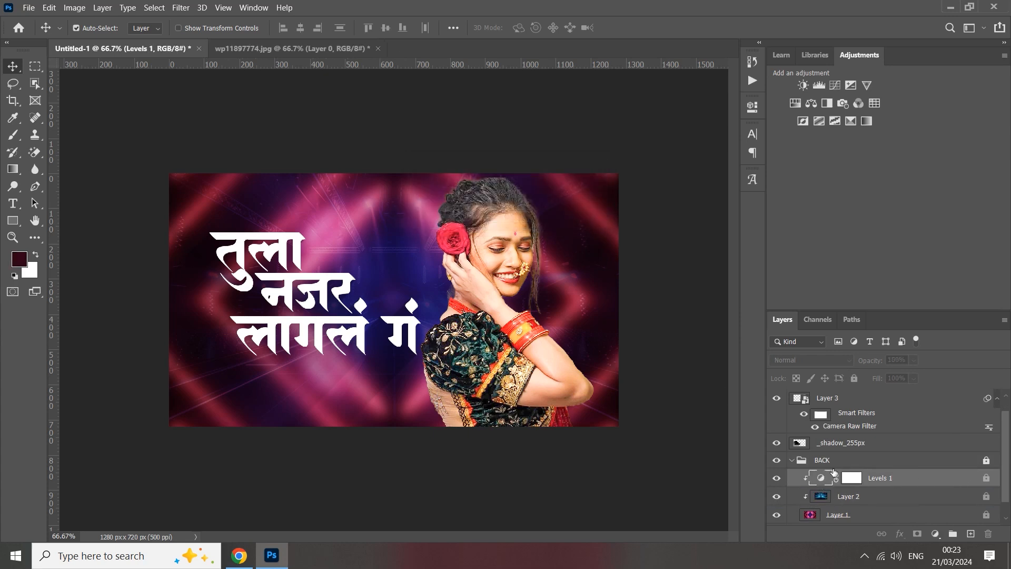
left_click(984, 461)
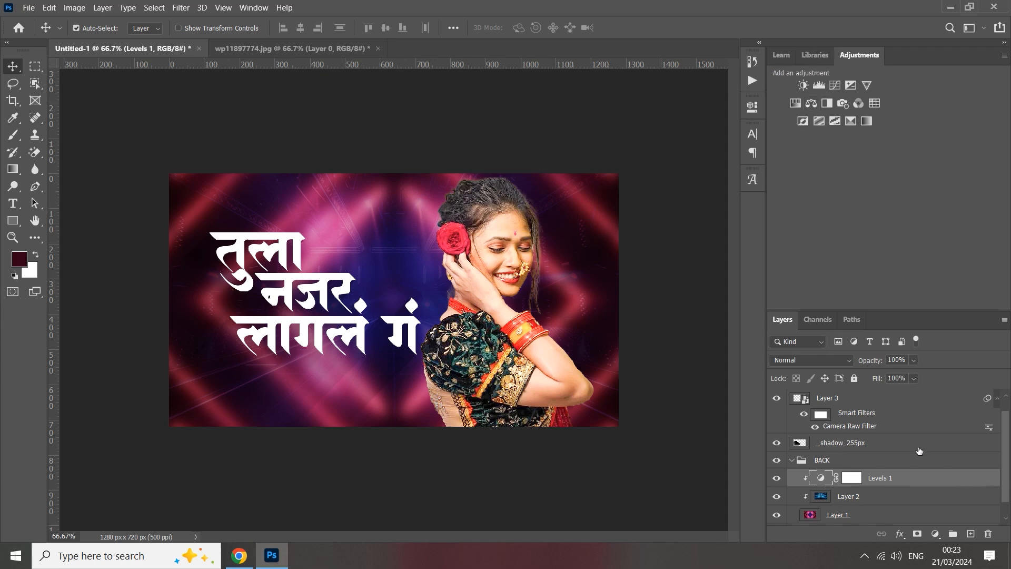
left_click(792, 461)
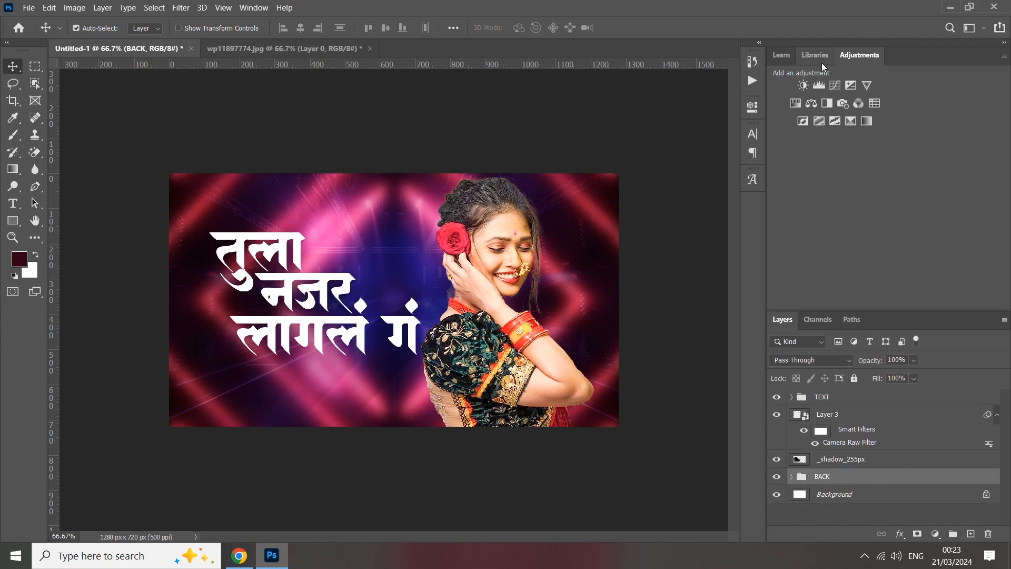
Add a Levels adjustment above the BACK group, lower its white output level slightly and clip it to the group.
left_click(820, 84)
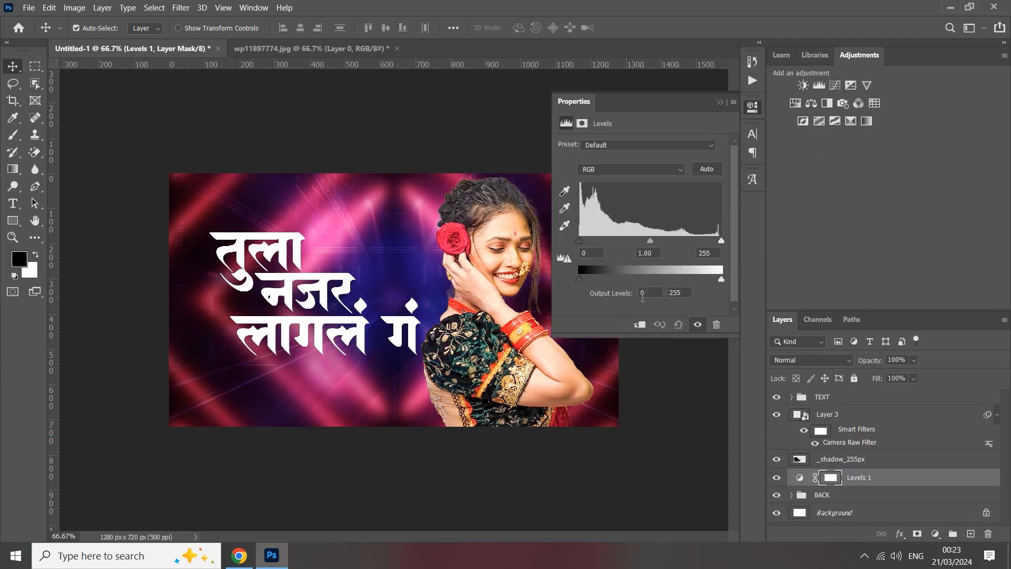
left_click_drag(722, 285, 706, 280)
left_click(641, 325)
left_click(720, 102)
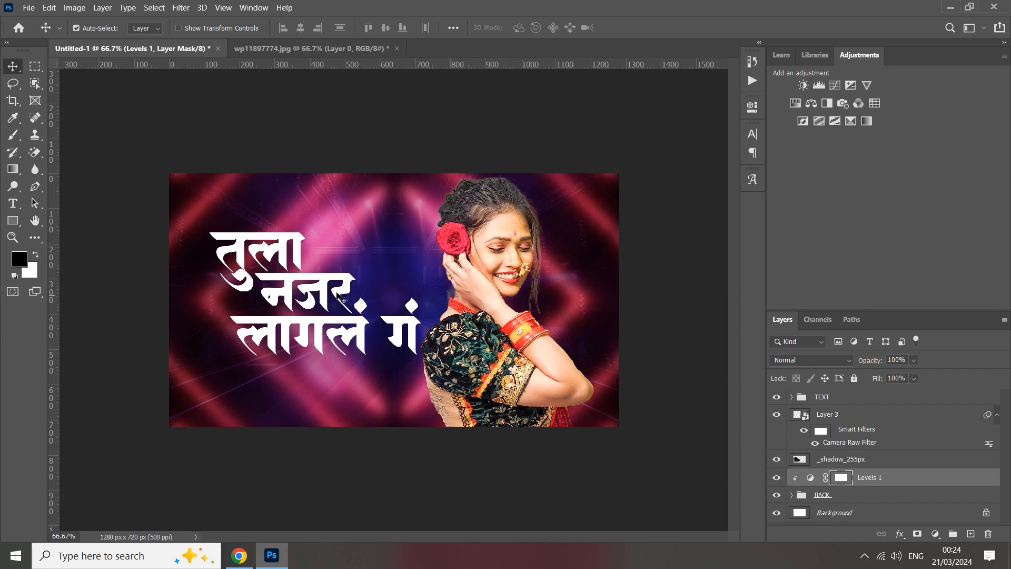
left_click(292, 248)
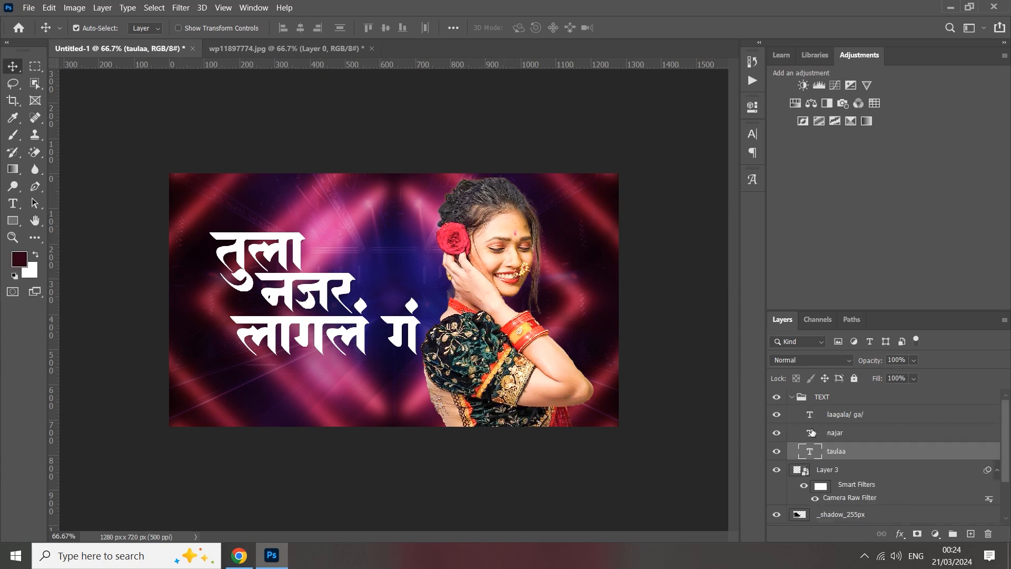
left_click(821, 400)
left_click(794, 398)
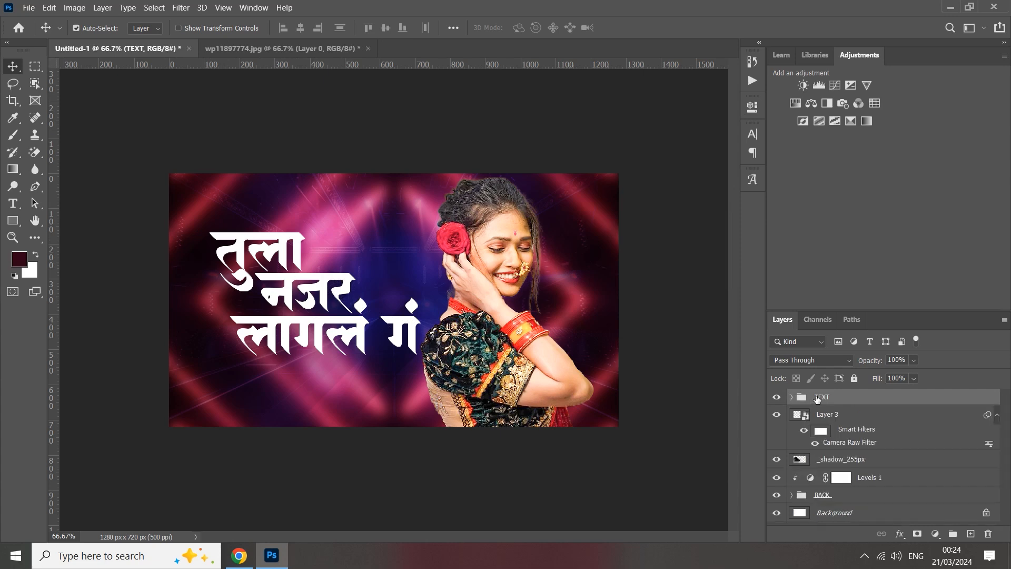
right_click(818, 399)
left_click(867, 32)
left_click_drag(515, 170, 574, 168)
left_click(520, 223)
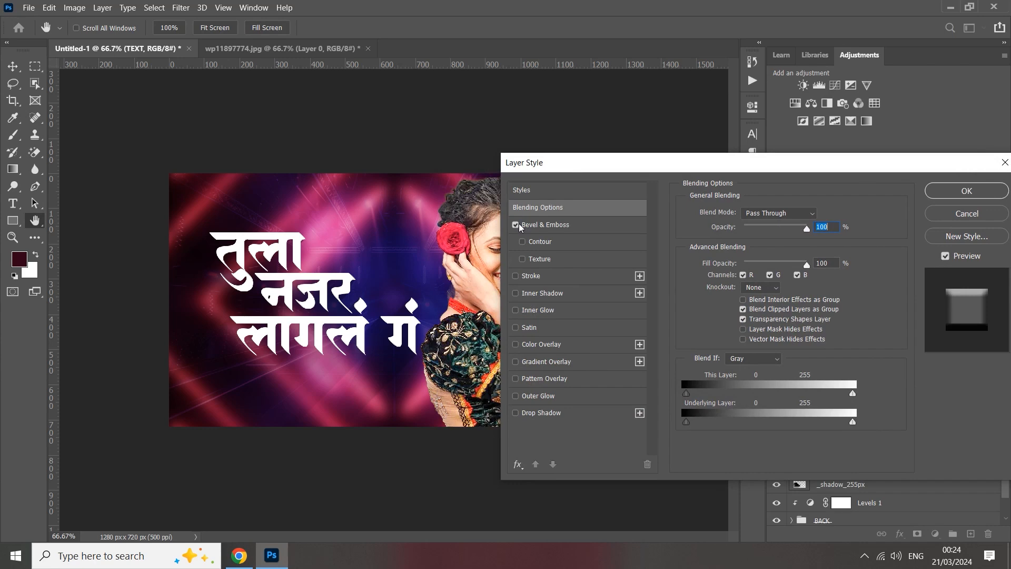
left_click(555, 230)
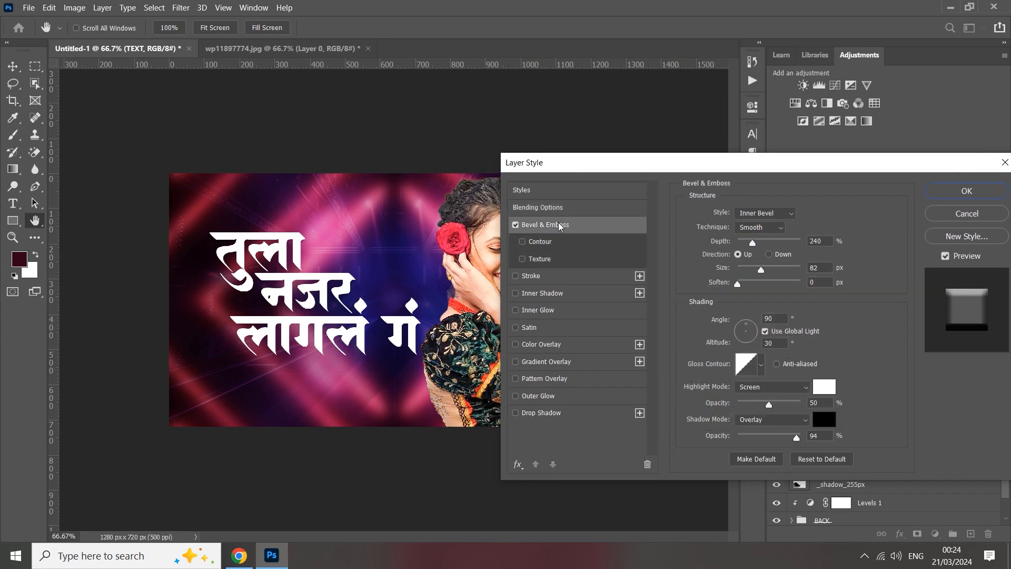
left_click(968, 214)
Enable a smooth Inner Bevel under Bevel & Emboss for the TEXT group, with size 87 px.
right_click(849, 402)
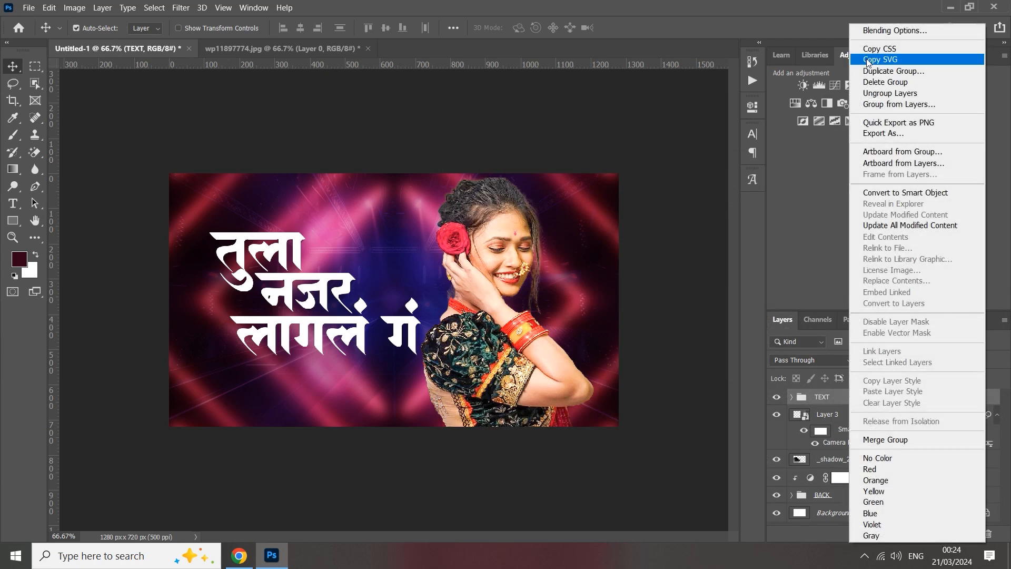
left_click(877, 32)
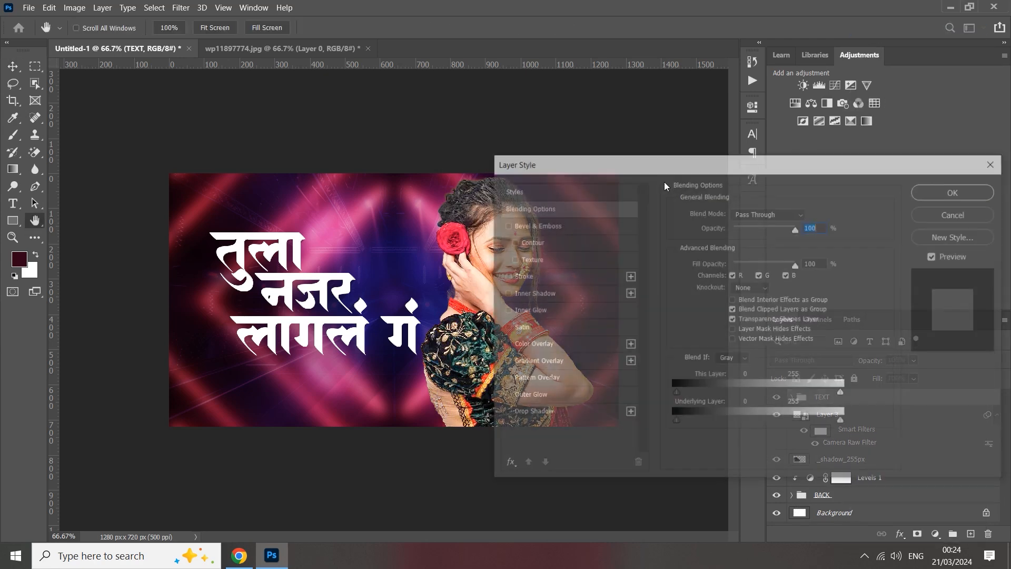
left_click(506, 225)
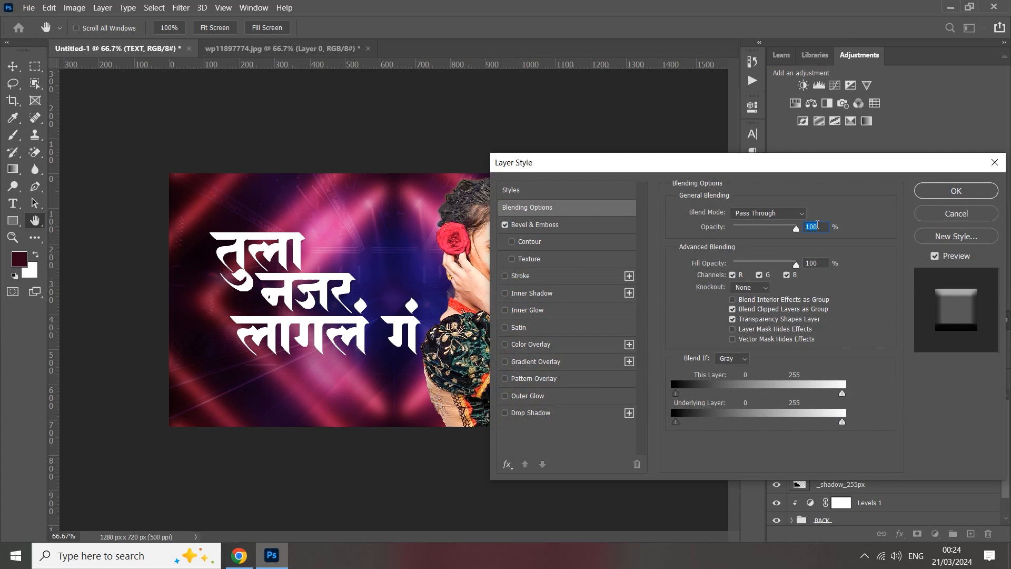
left_click_drag(819, 226, 803, 229)
left_click_drag(816, 262, 803, 266)
left_click(551, 231)
left_click_drag(811, 242, 752, 267)
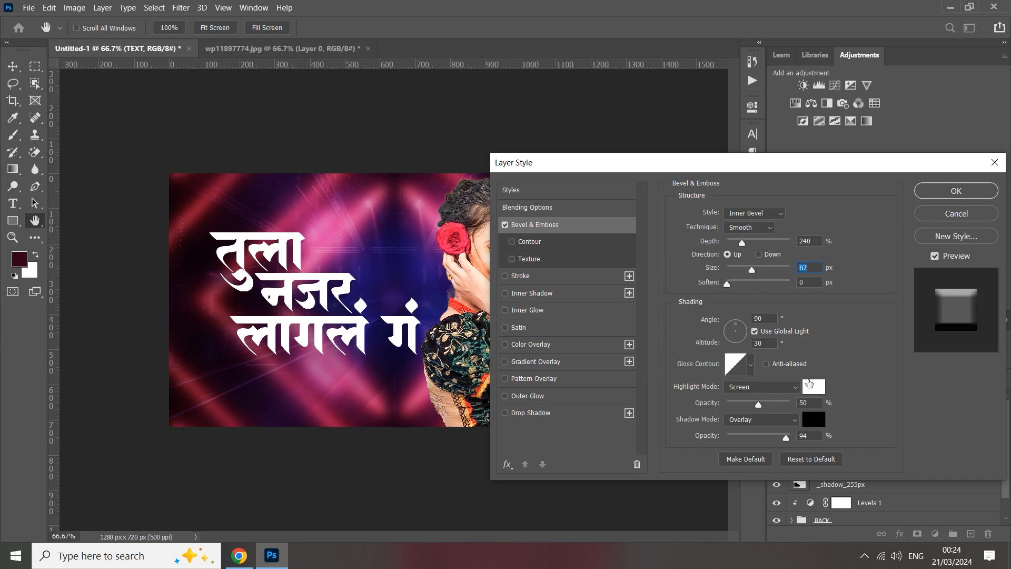
Add a Color Overlay to the TEXT group in yellow, ffde00.
left_click(517, 343)
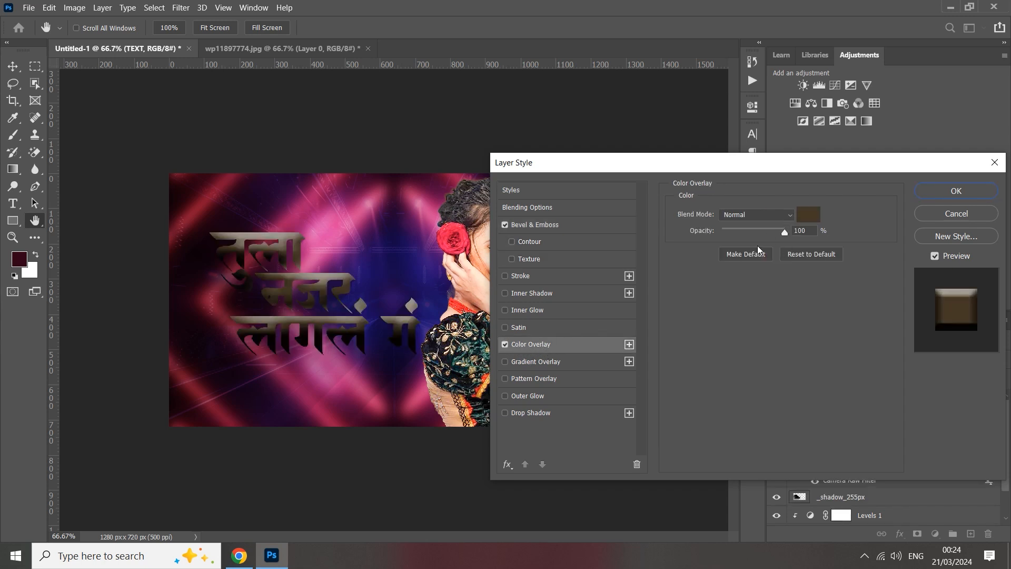
left_click(806, 215)
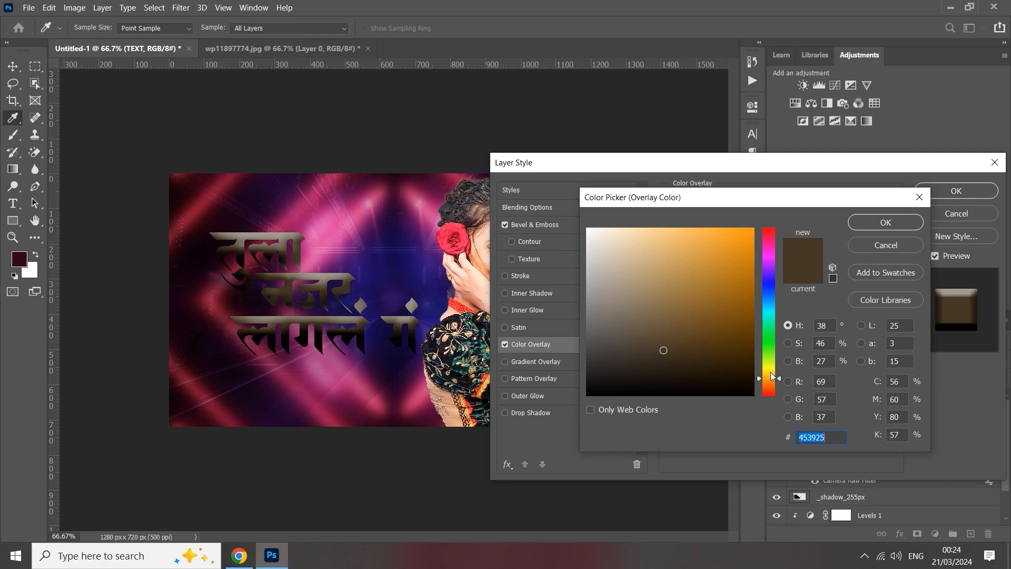
type("ffde00")
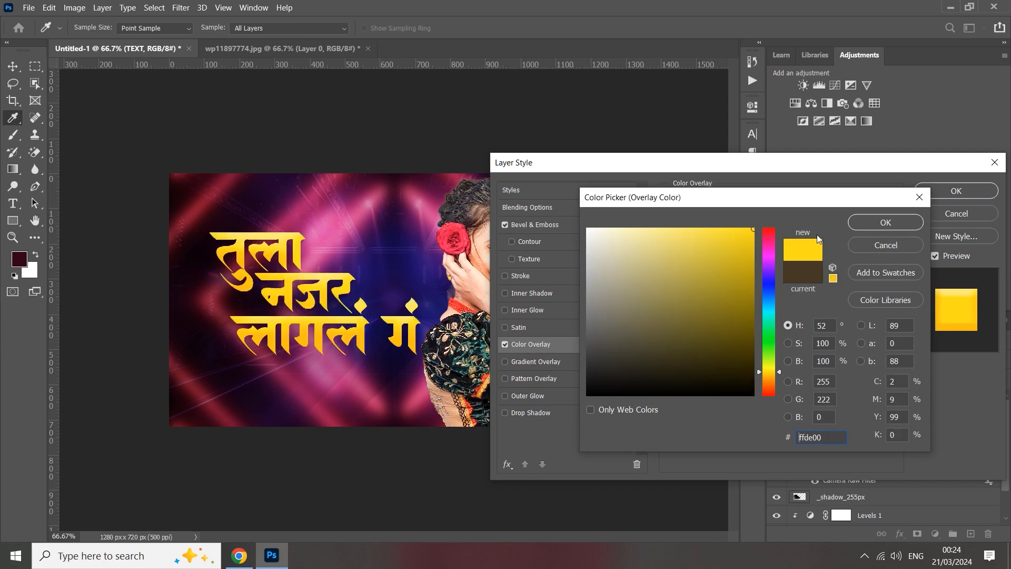
left_click(864, 222)
Set the title's bevel depth to 521%, its size to 9 px and its highlight colour to black (000000).
left_click(554, 225)
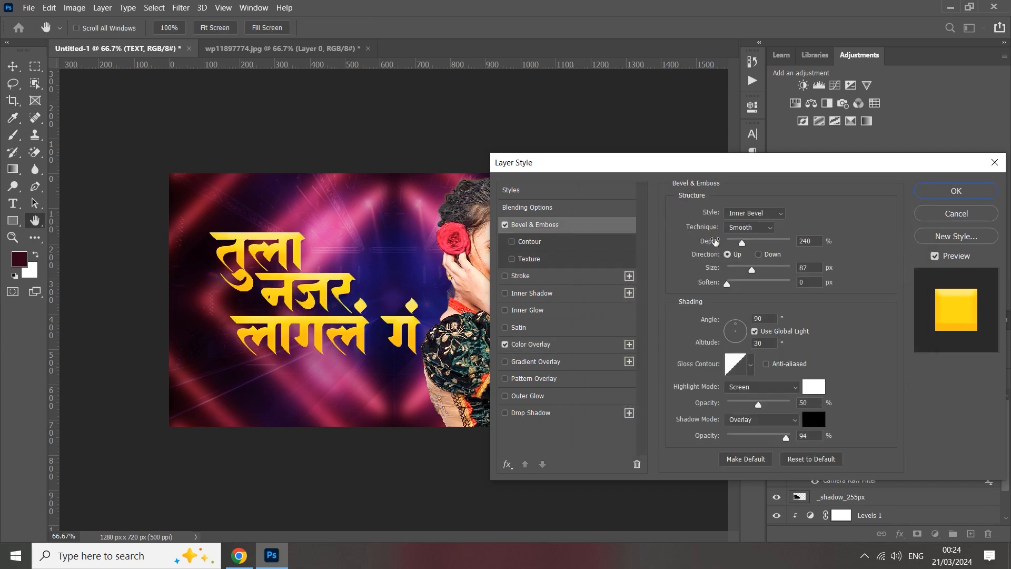
left_click_drag(742, 243, 733, 270)
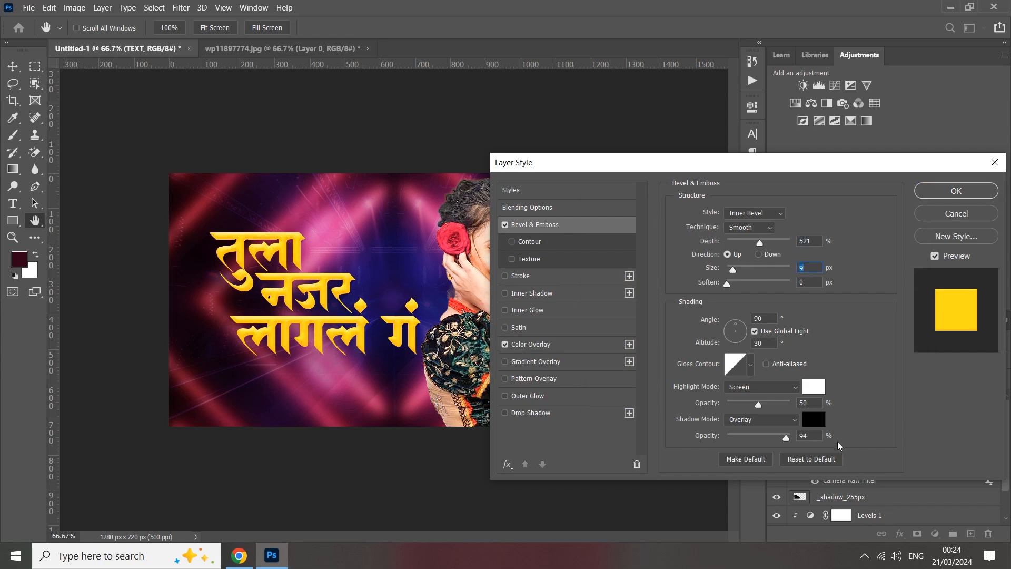
left_click(811, 391)
type("000000")
left_click(919, 231)
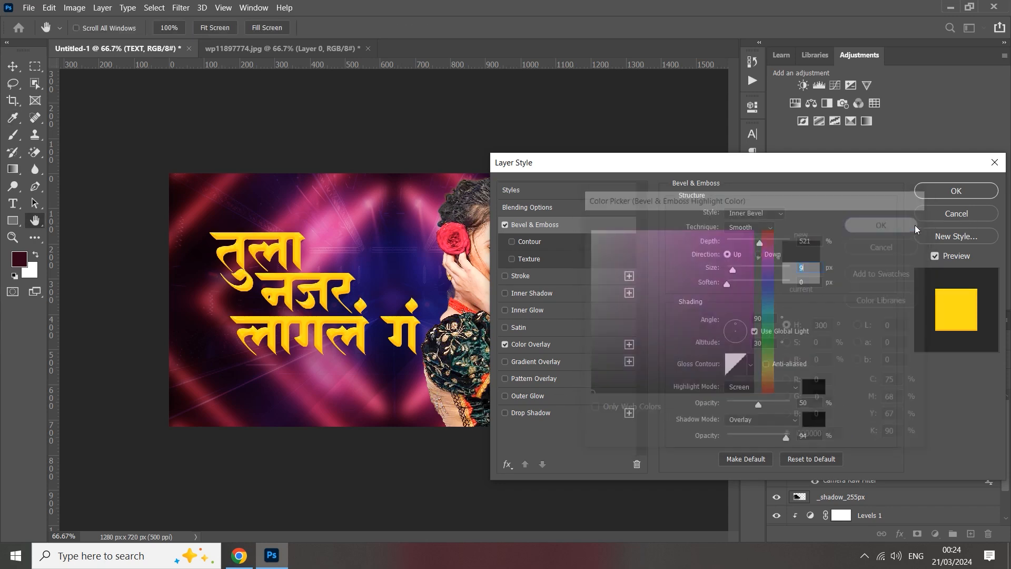
Set the bevel's highlight opacity to 40%, shadow opacity to 100%, size to 8 px and depth to 844%, and apply the layer style.
left_click_drag(769, 403, 791, 436)
left_click_drag(732, 270, 782, 251)
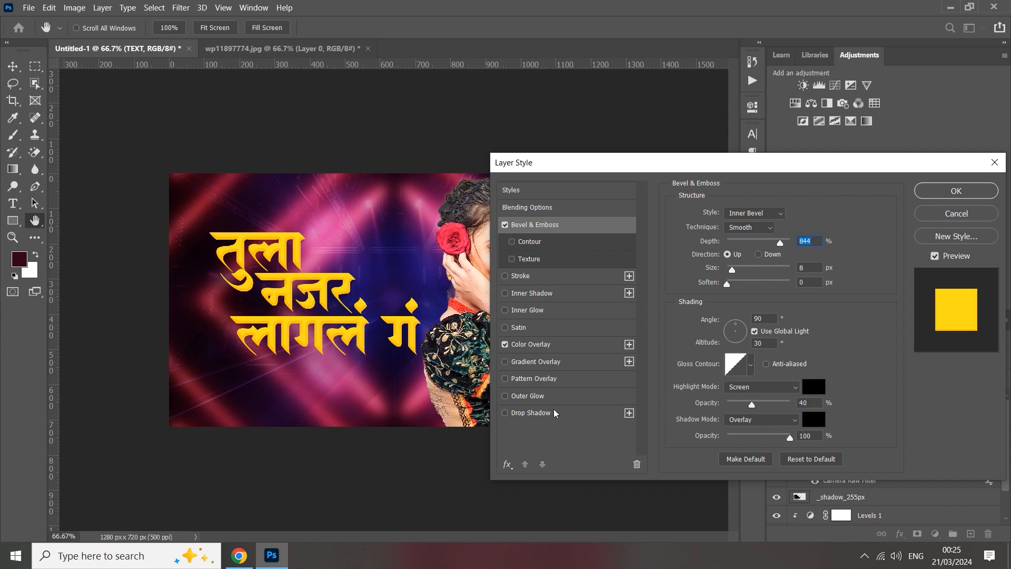
left_click(958, 193)
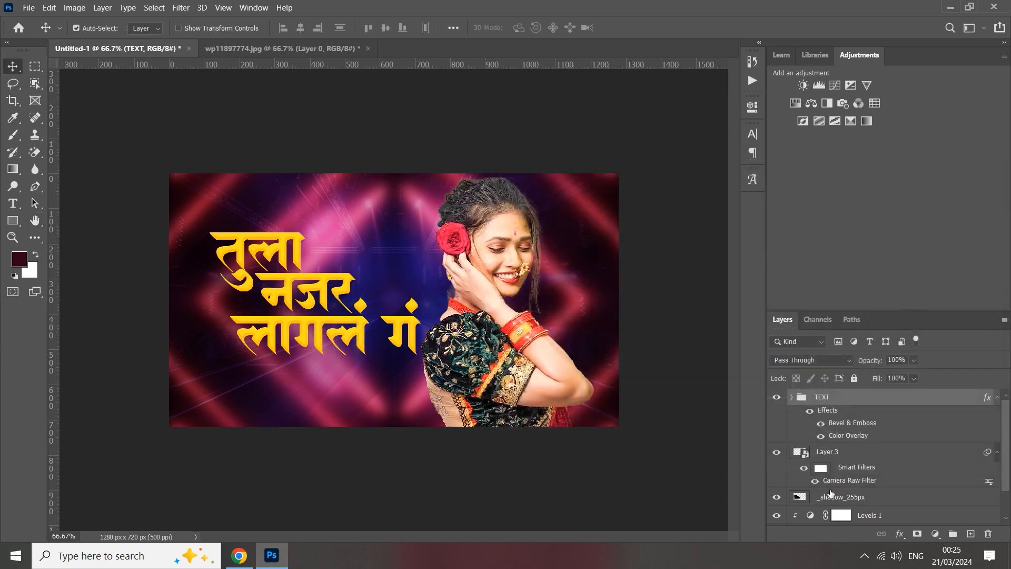
Set the opacity of the _shadow_255px layer to 41%.
left_click(791, 398)
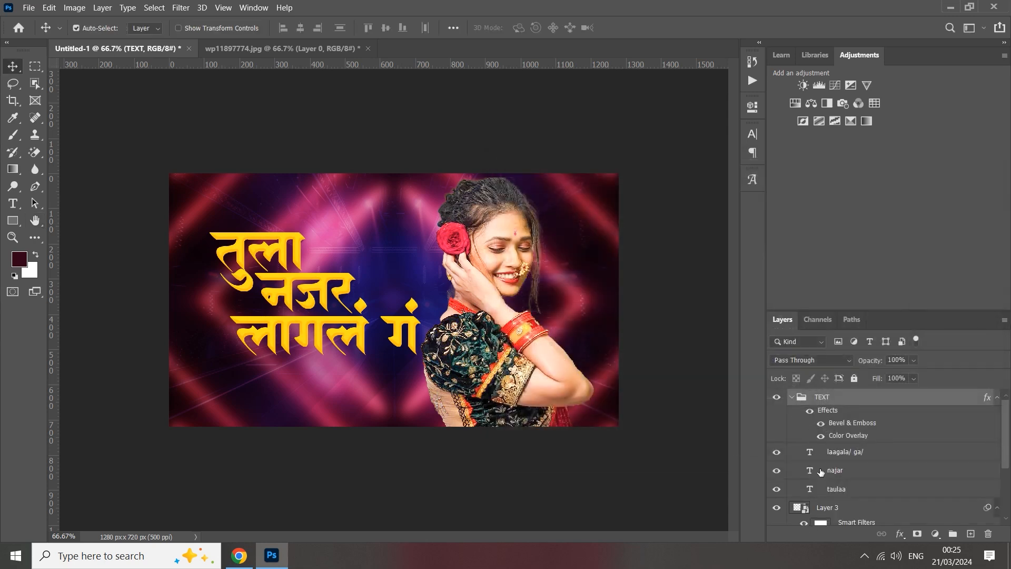
left_click(792, 399)
left_click(830, 497)
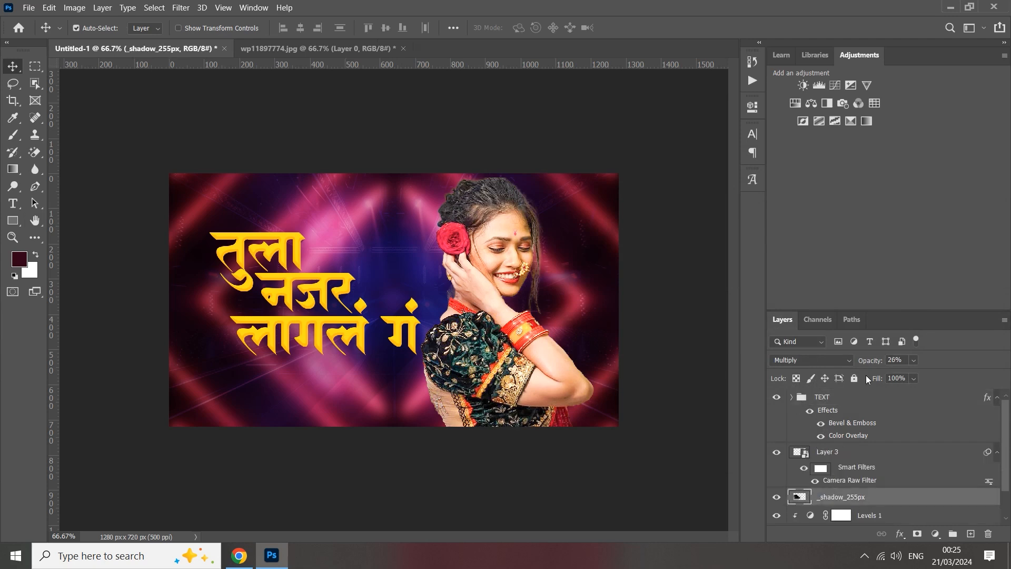
left_click_drag(868, 363, 867, 364)
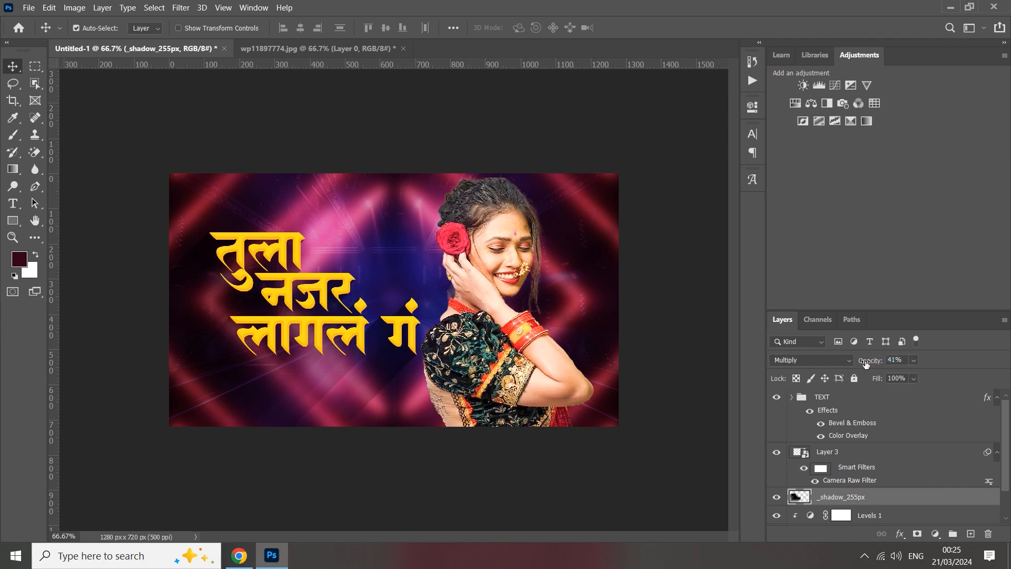
key("ctrl+minus")
key("ctrl+minus")
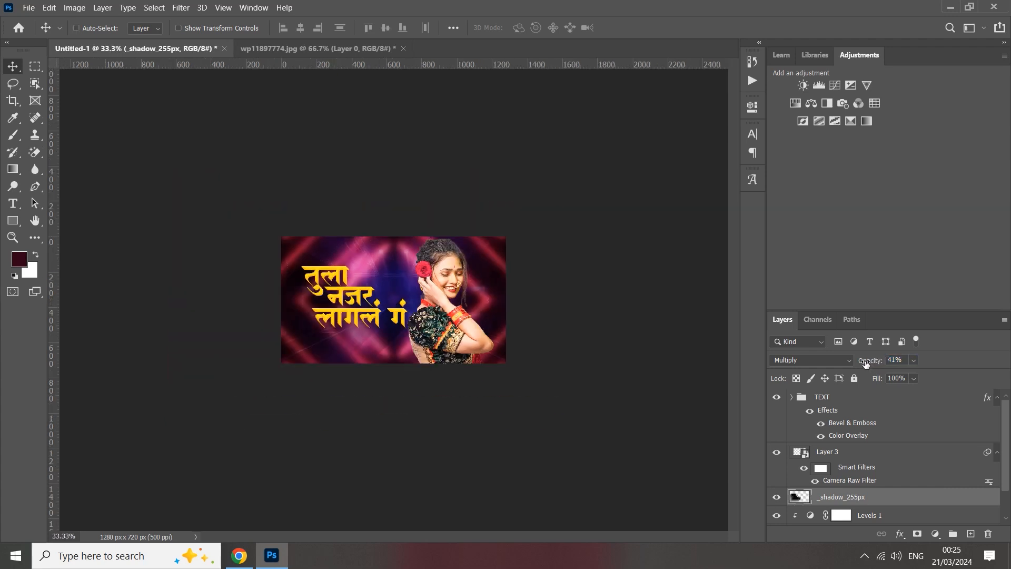
key("ctrl+plus")
key("ctrl+plus")
Try to shift the title text slightly to the left and undo the move.
left_click(794, 399)
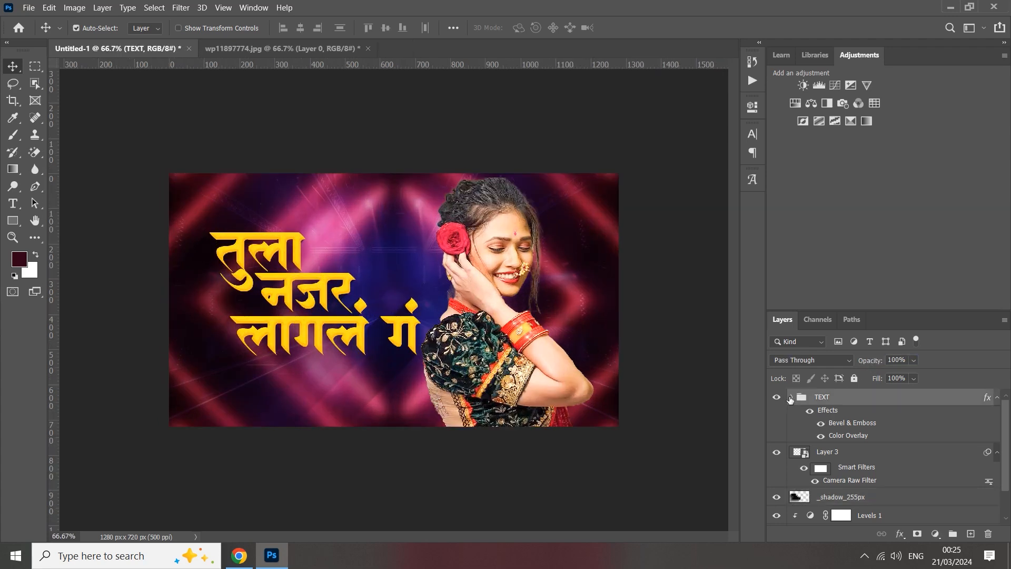
left_click(792, 397)
left_click(792, 398)
left_click_drag(341, 295, 335, 295)
key("ctrl+z")
Link the TEXT group with the _shadow_255px layer and move both slightly upward with Free Transform.
left_click(835, 501, "ctrl")
left_click(881, 533)
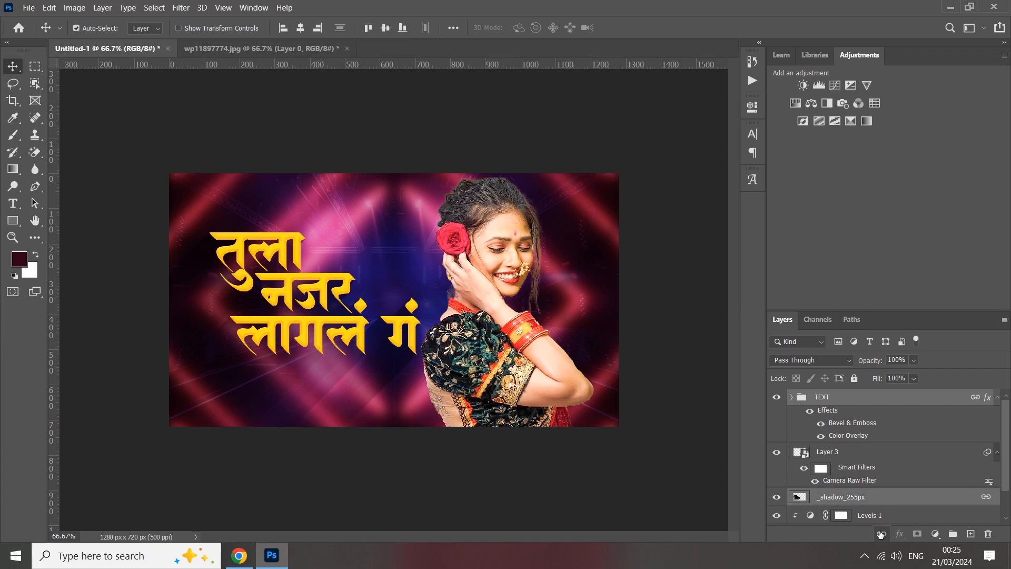
key("ctrl+t")
left_click_drag(377, 322, 378, 315)
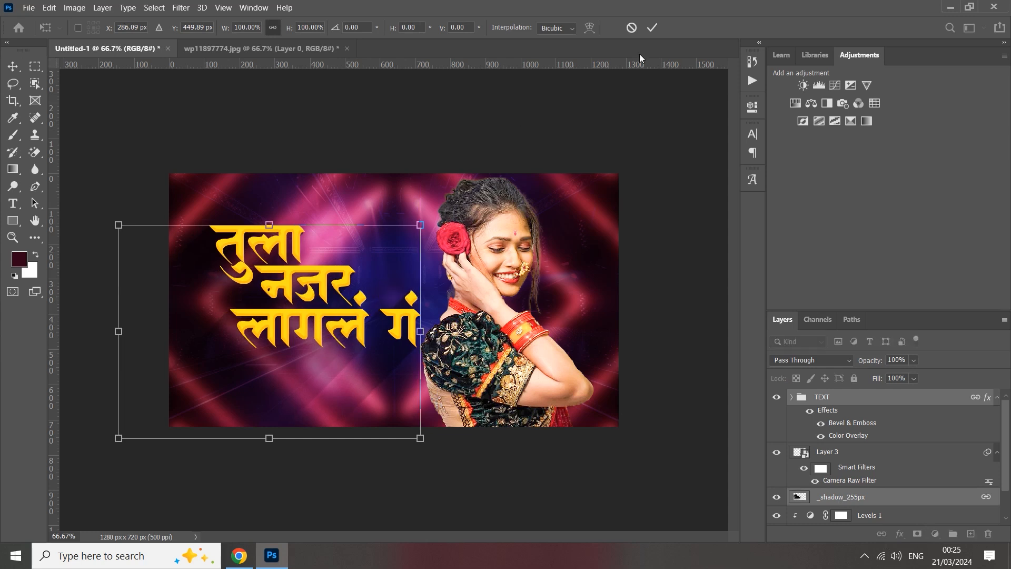
left_click(652, 27)
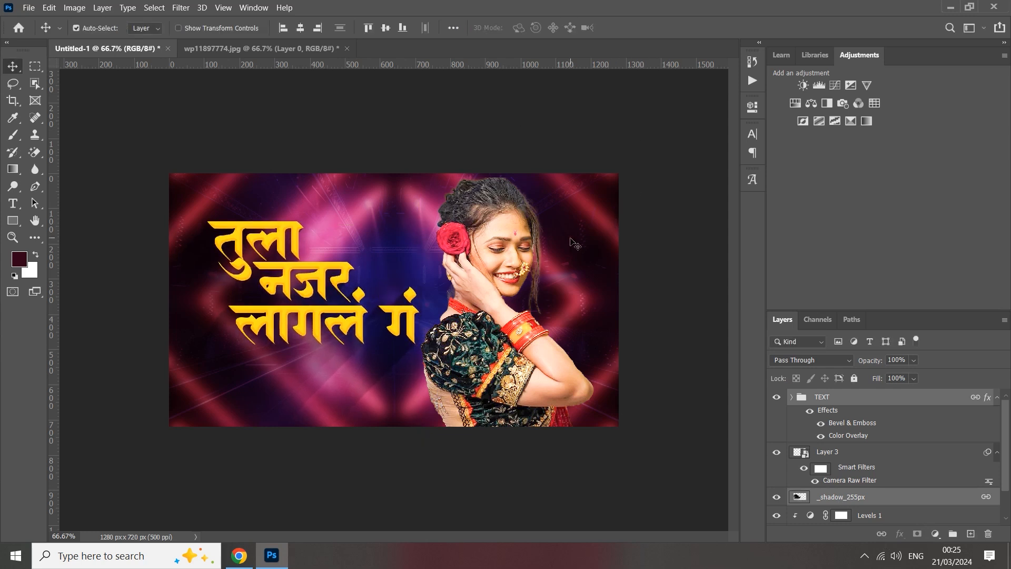
Switch to Chrome and copy the line REMIX BY from the Google Input Tools page.
left_click(240, 556)
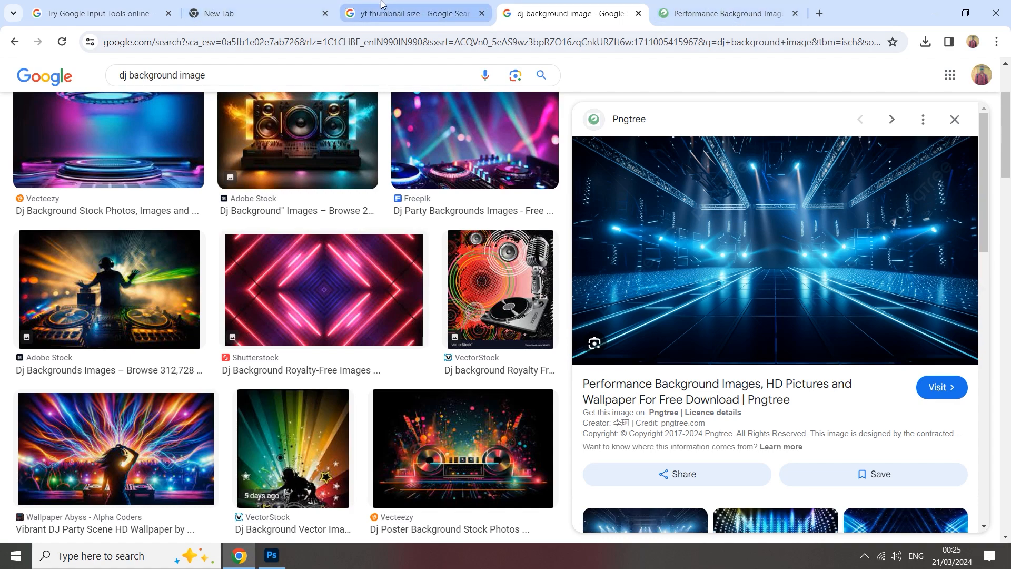
left_click(91, 6)
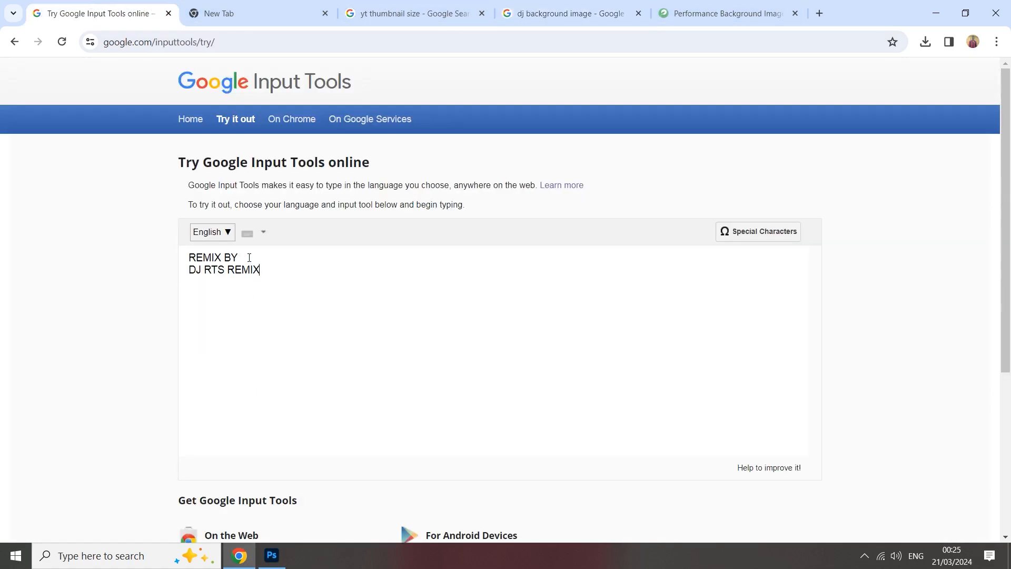
left_click_drag(249, 257, 179, 254)
Switch to Photoshop, add a new placeholder text layer above the TEXT group and move it over the lower title area.
left_click(272, 555)
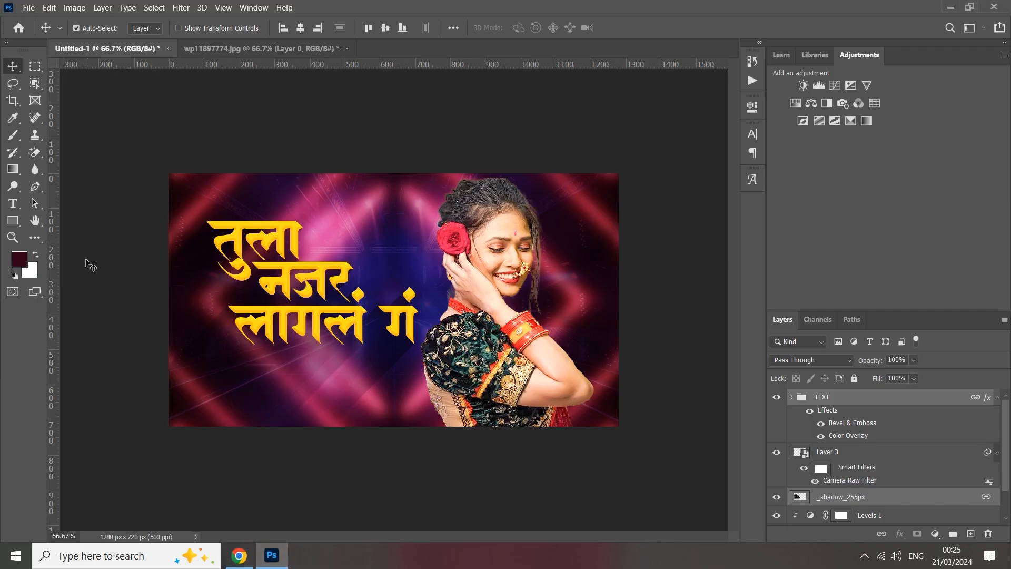
left_click(291, 384)
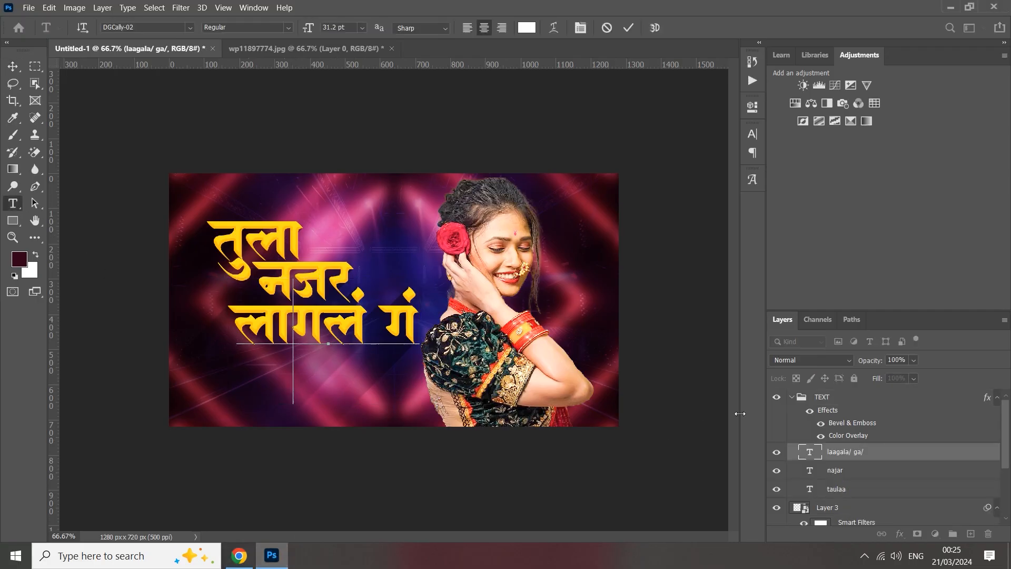
left_click(793, 399)
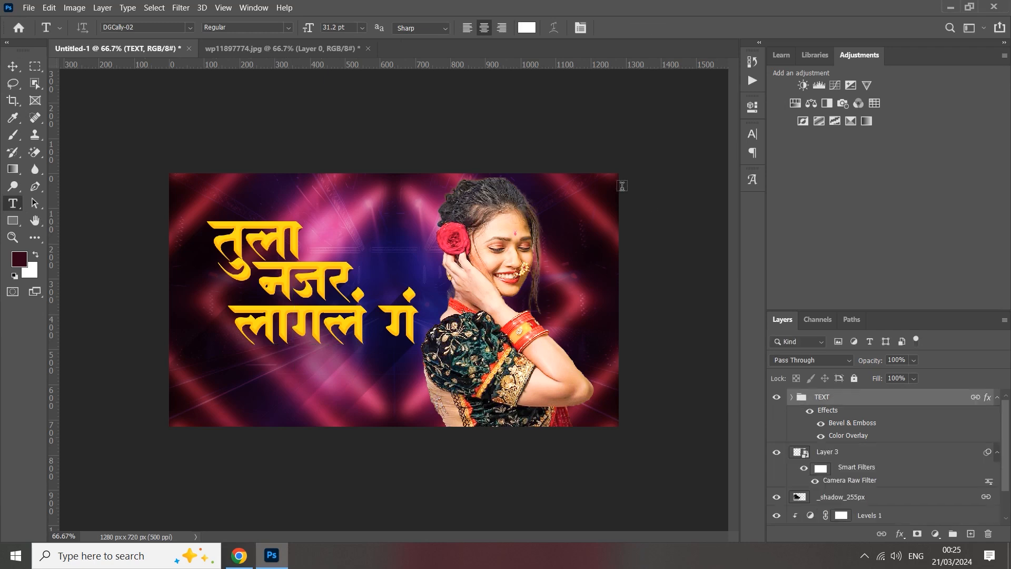
left_click(601, 221)
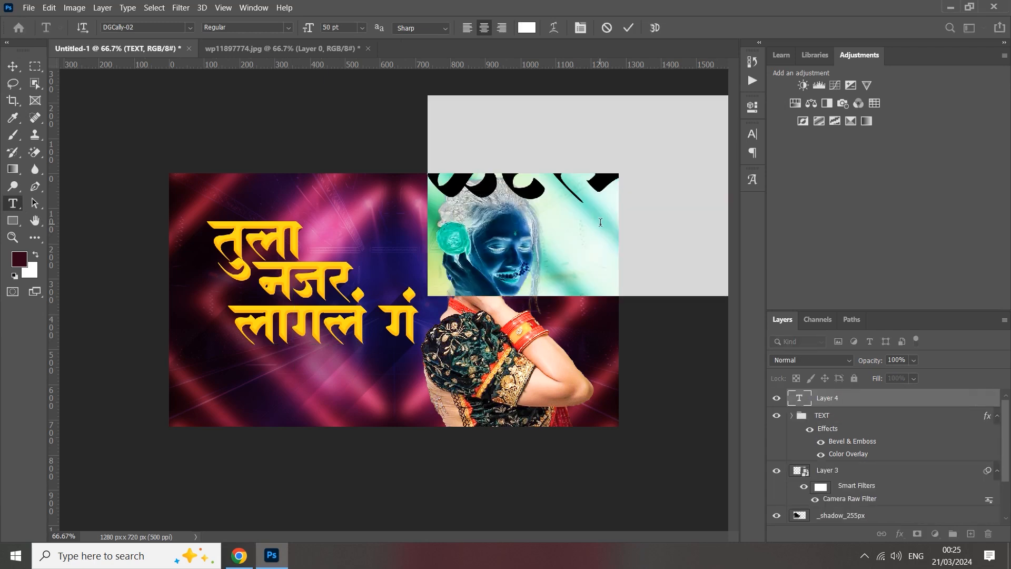
left_click(629, 27)
key("ctrl+t")
left_click_drag(588, 214, 341, 375)
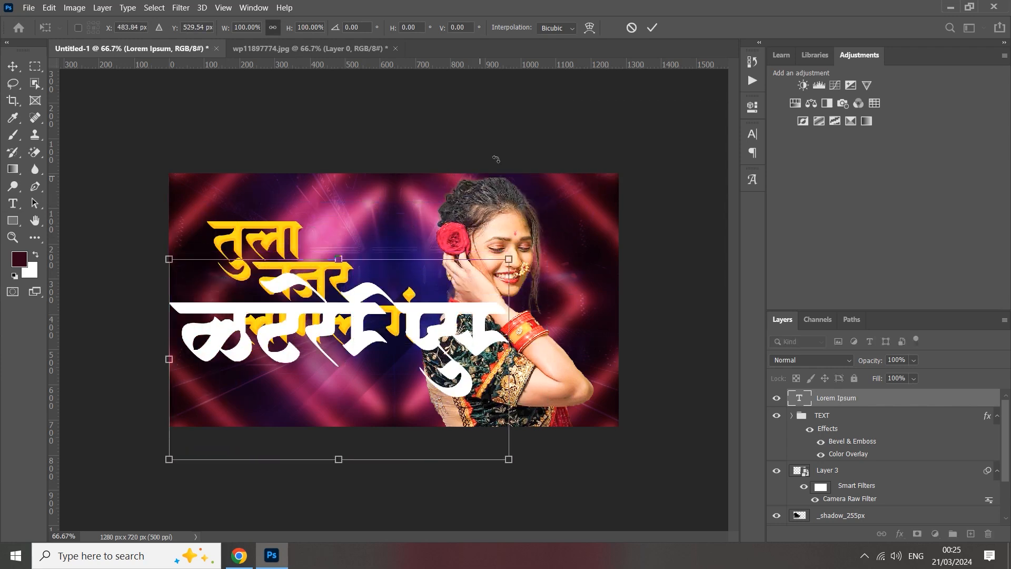
left_click(652, 27)
Replace the placeholder text with the copied line REMIX BY.
double_click(795, 397)
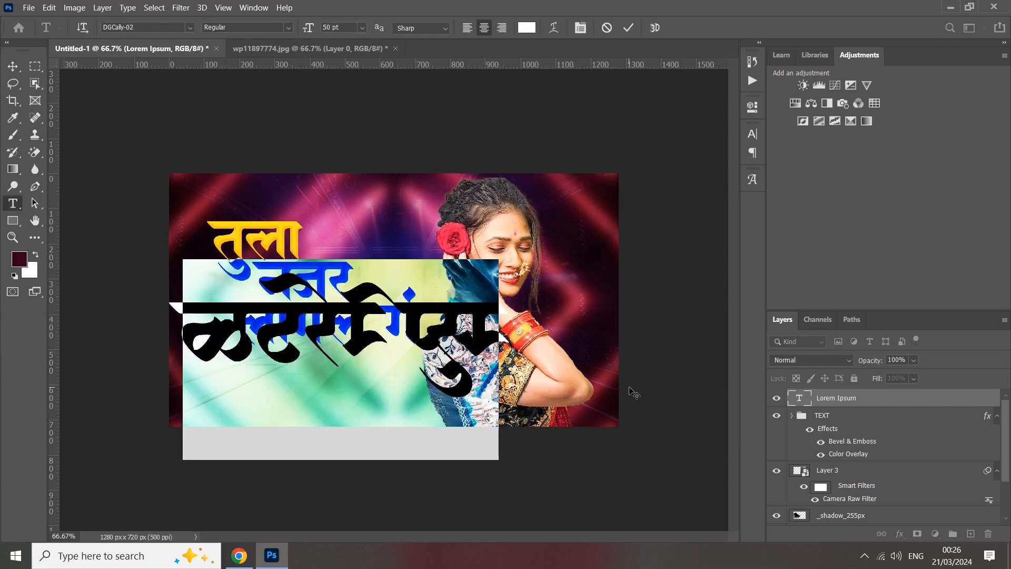
key("ctrl+v")
left_click(629, 27)
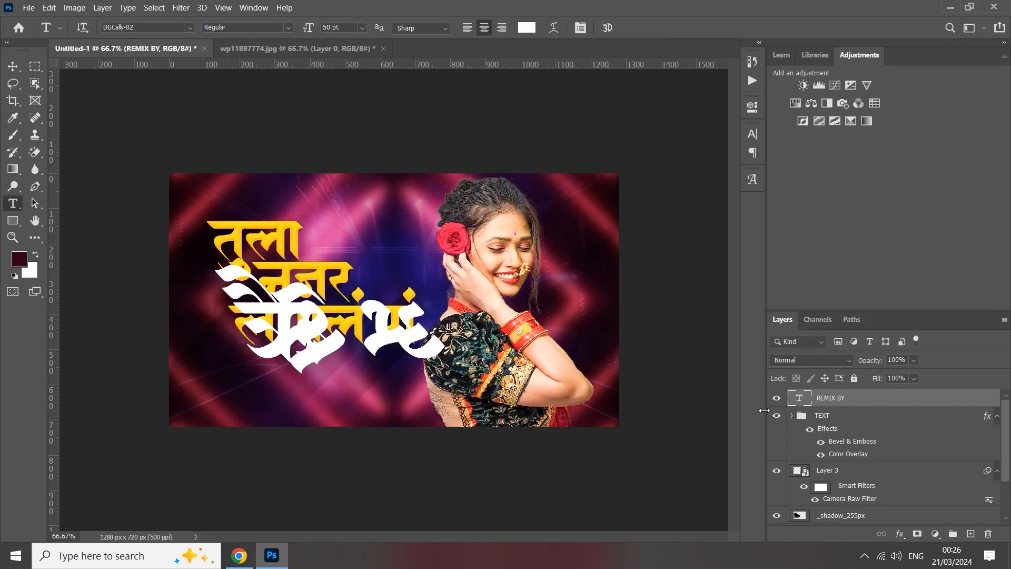
Set the font of the REMIX BY text to Autography.
double_click(799, 398)
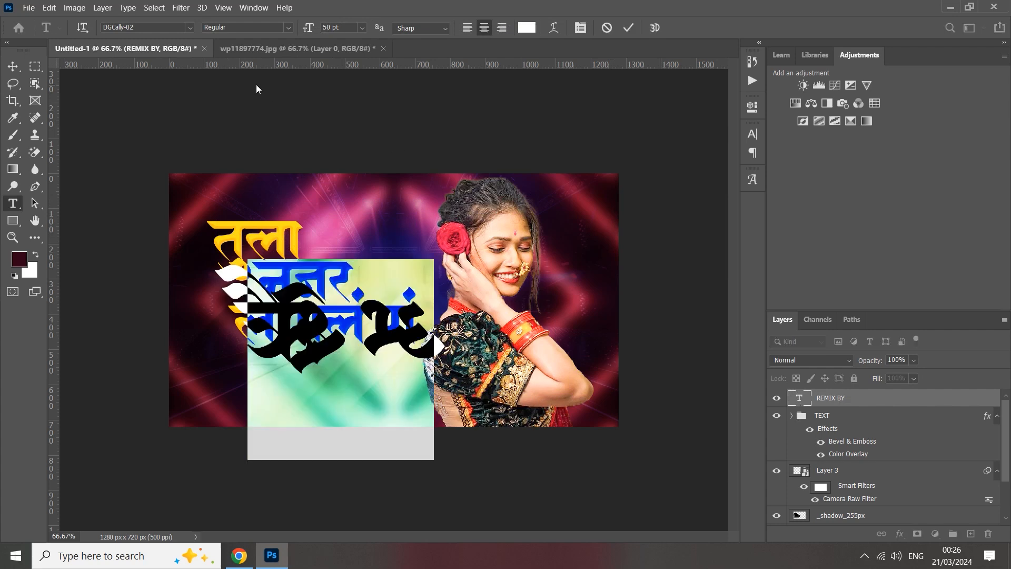
left_click(186, 29)
scroll(277, 232, "down", 3)
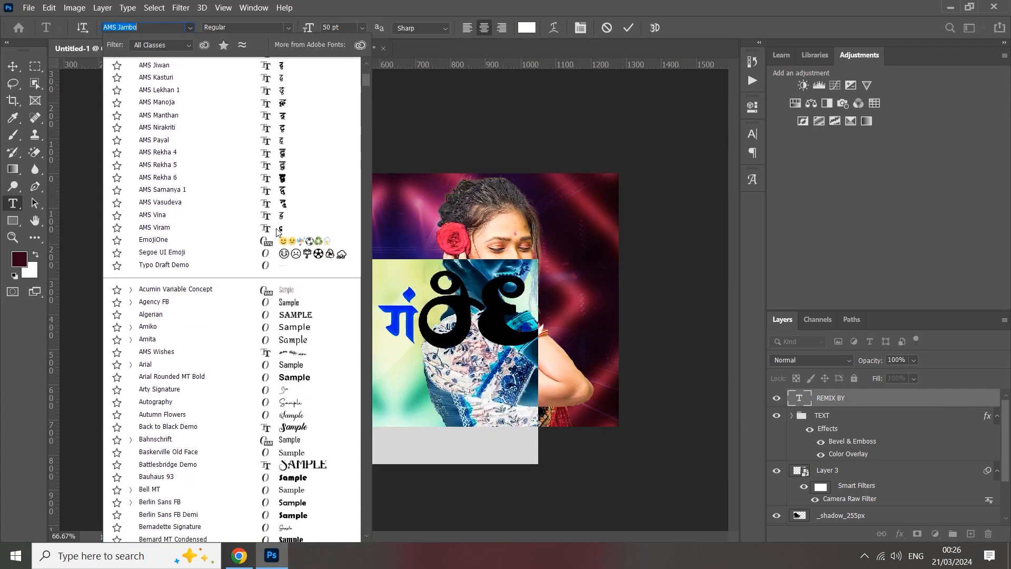
scroll(301, 353, "down", 2)
left_click(302, 353)
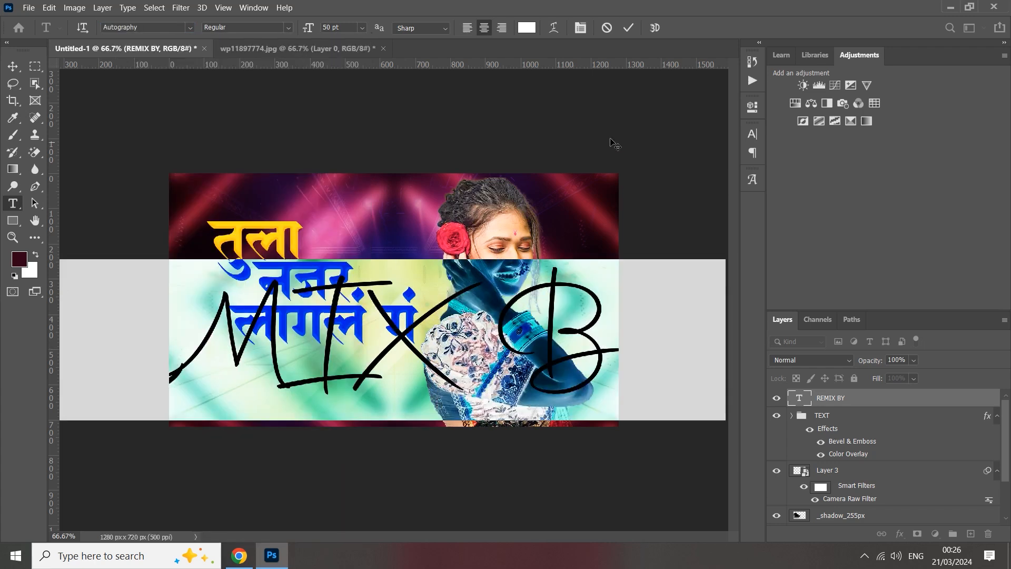
left_click(629, 28)
Scale the REMIX BY text down to about 24% and place it centred beneath the Marathi title.
key("ctrl+t")
left_click_drag(340, 258, 334, 341)
left_click_drag(335, 375, 336, 383)
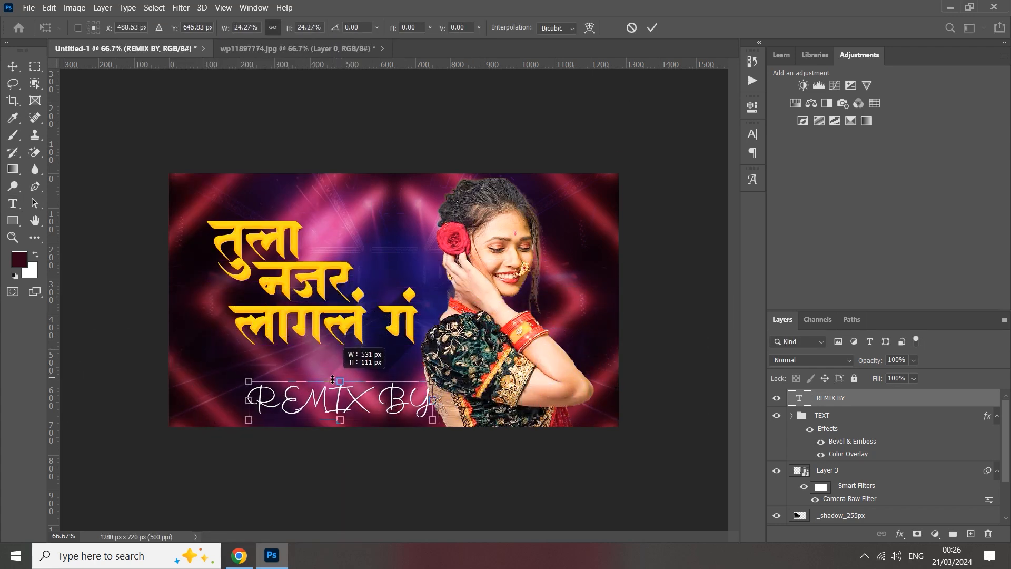
left_click(653, 28)
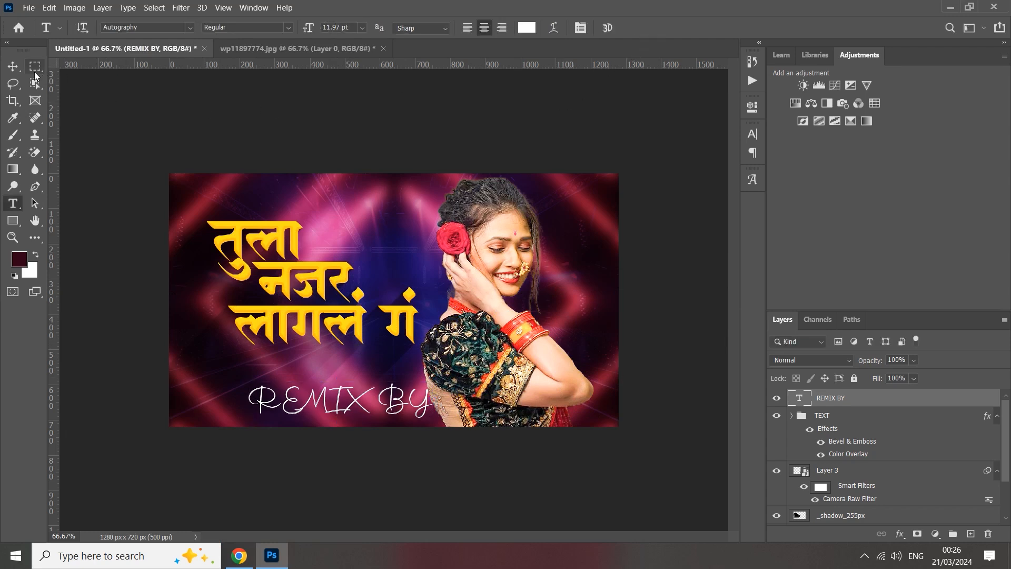
left_click(13, 65)
left_click_drag(325, 406, 293, 390)
Try the Infinity-04 font on the first title line, तुला.
left_click(251, 229)
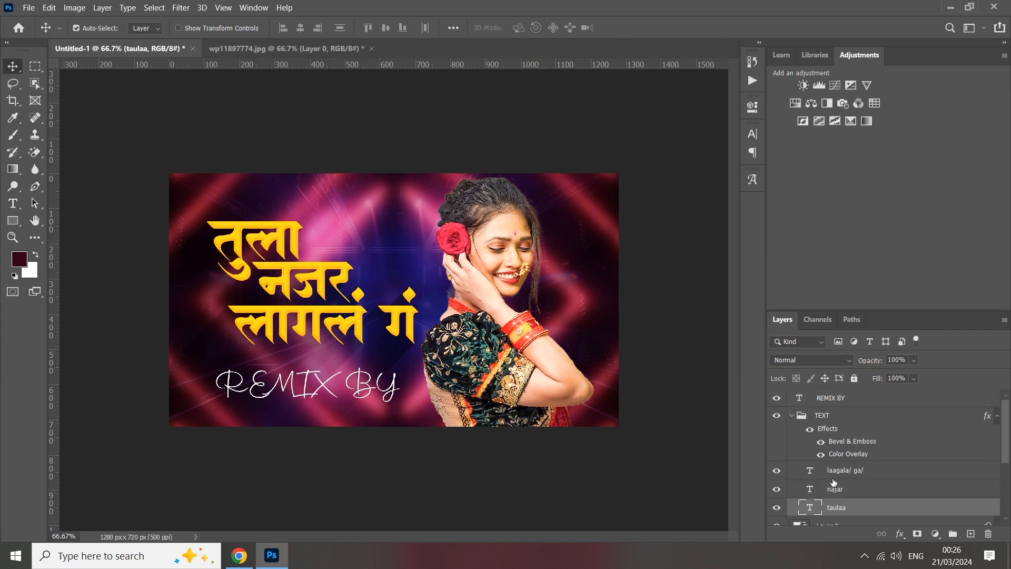
double_click(809, 506)
left_click(158, 28)
type("infinity-01")
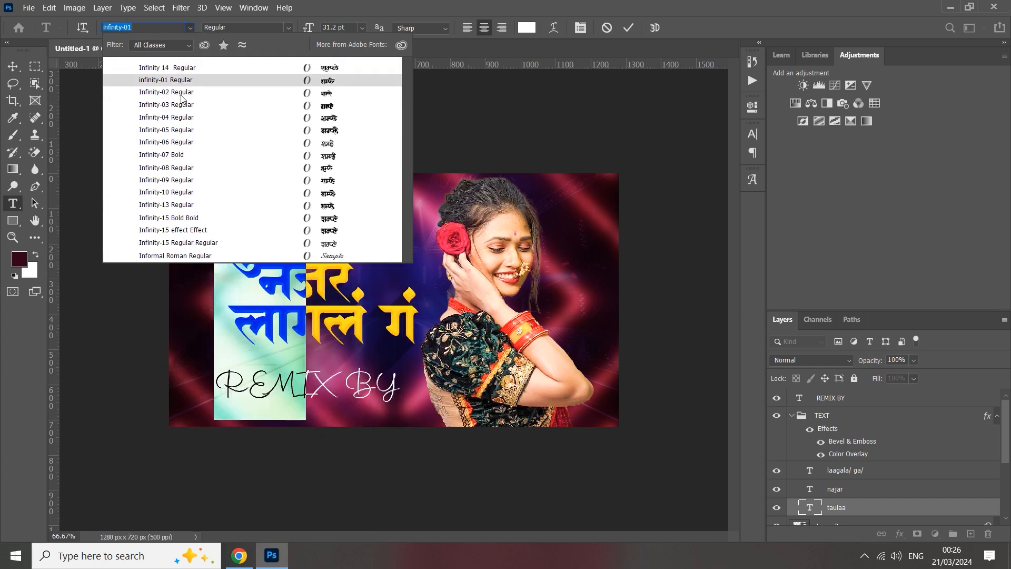
left_click(179, 116)
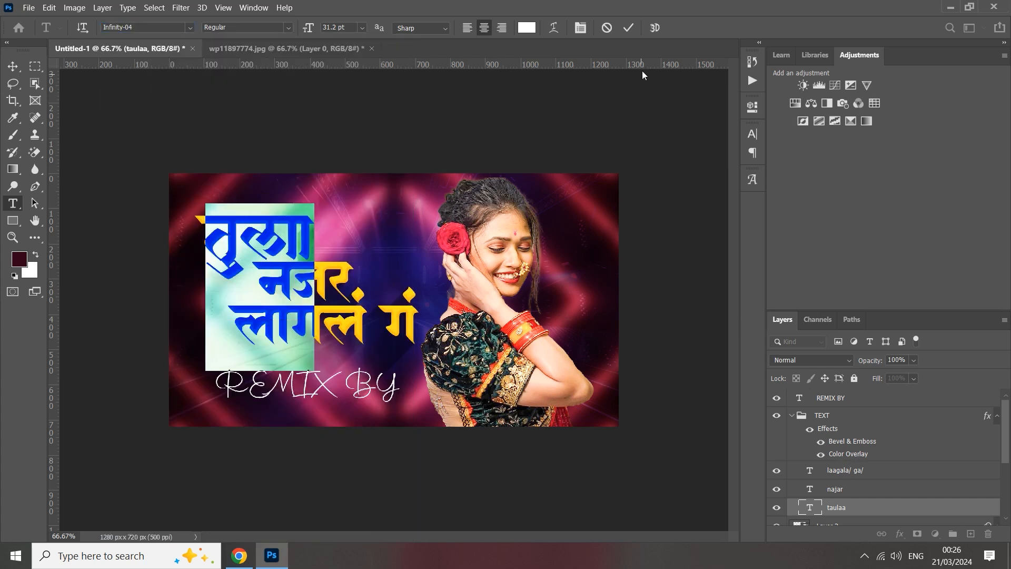
left_click(629, 27)
key("v")
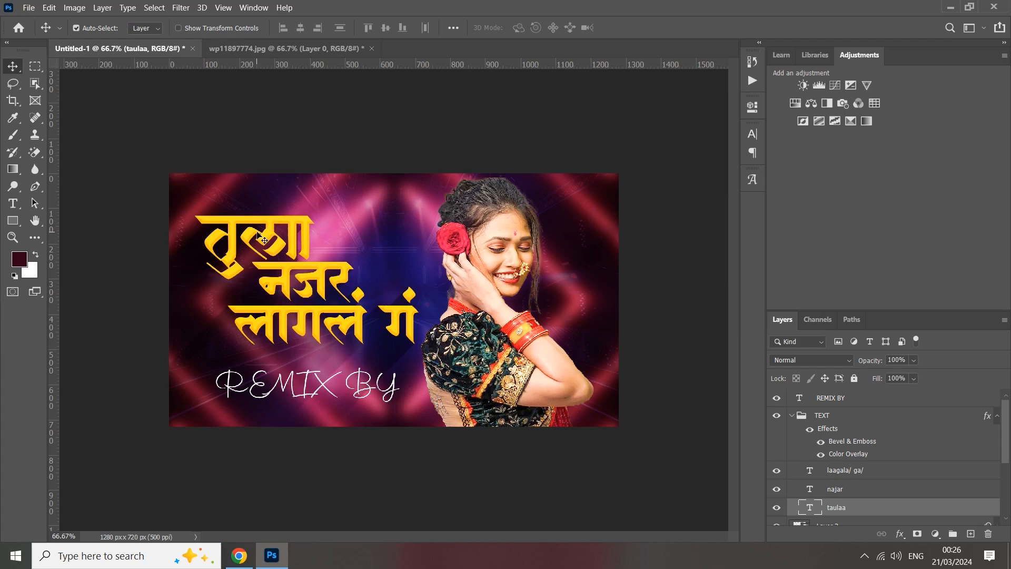
Set the font of the first title line, तुला, to Infinity-10.
double_click(262, 238)
left_click(164, 29)
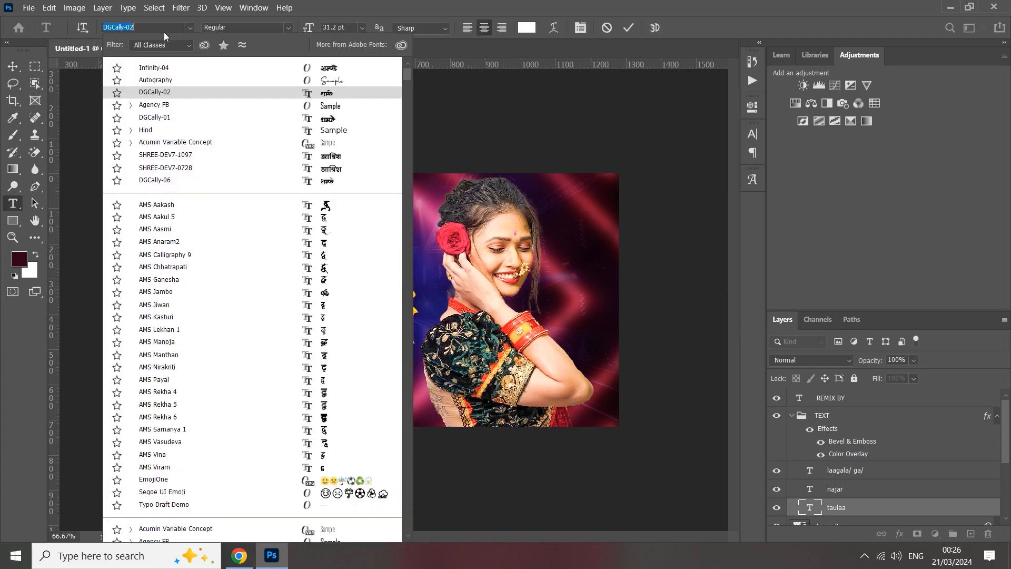
type("INF")
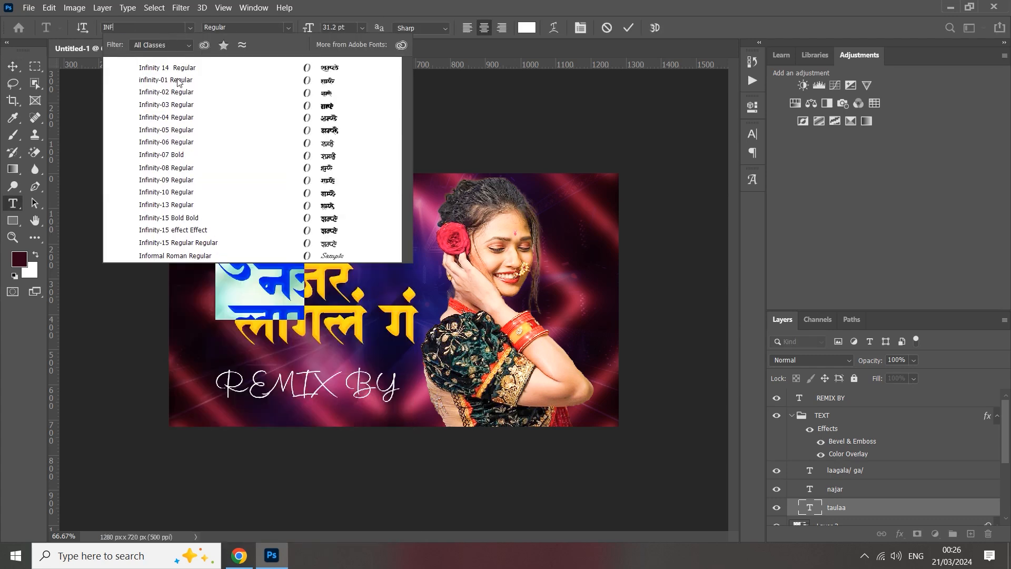
left_click(754, 141)
left_click(753, 138)
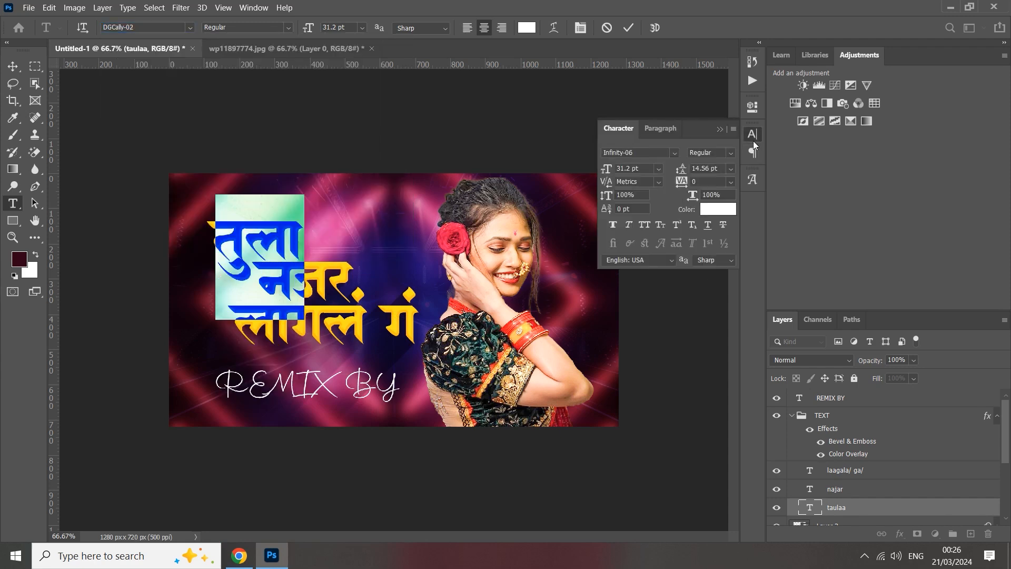
left_click(635, 153)
type("inf")
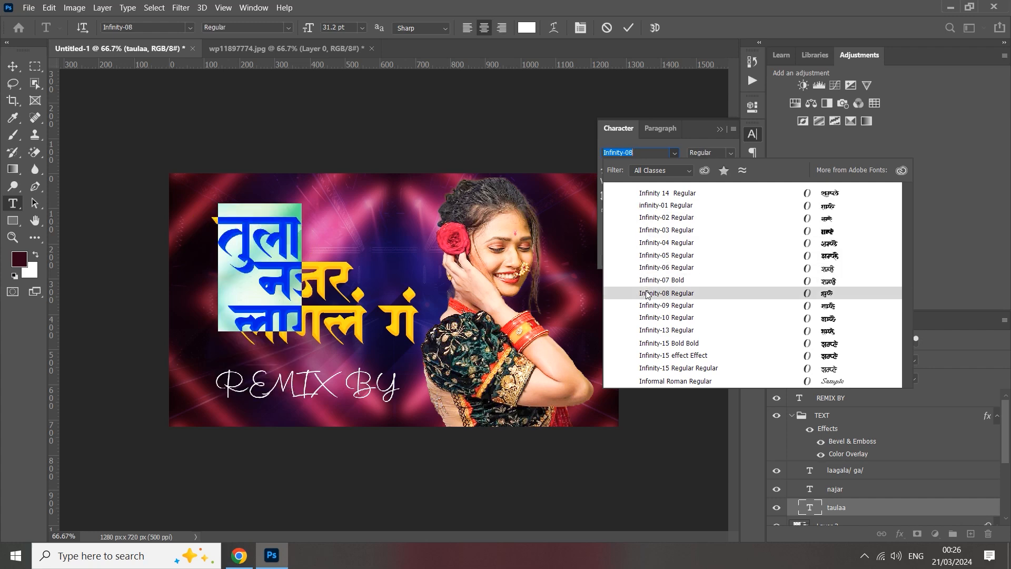
left_click(643, 318)
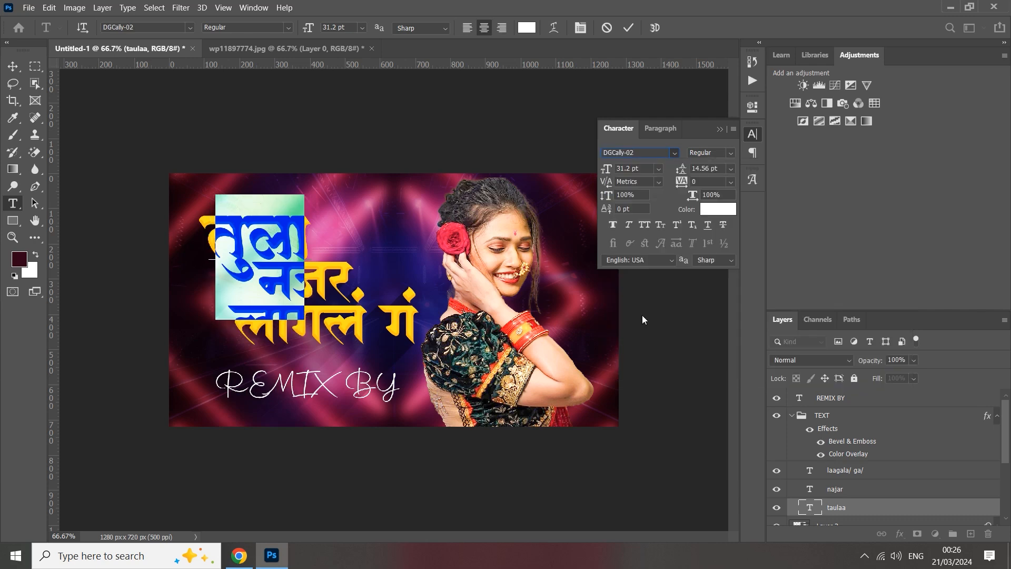
left_click(628, 27)
key("v")
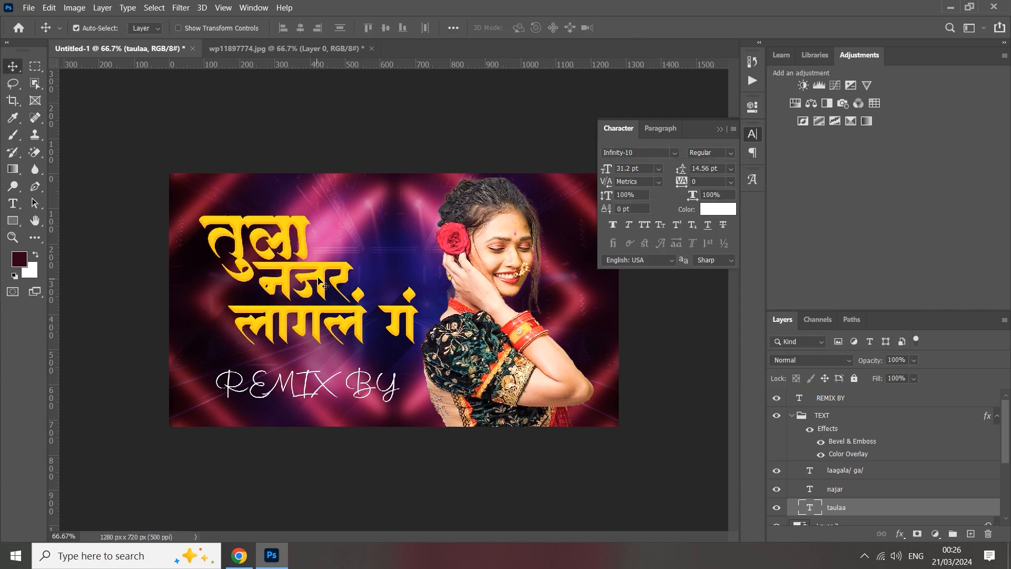
left_click(719, 129)
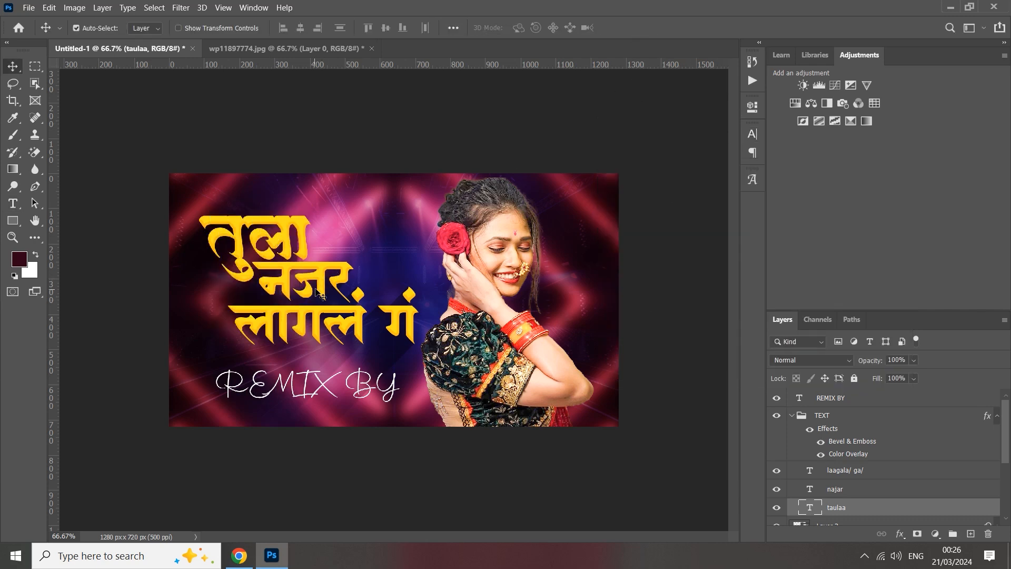
left_click(324, 300)
double_click(322, 292)
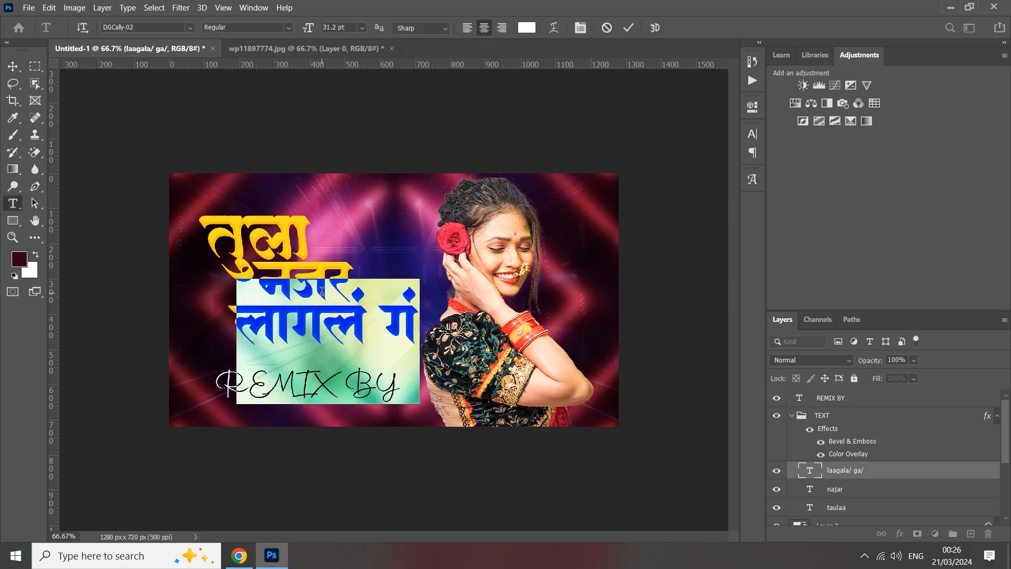
left_click(630, 27)
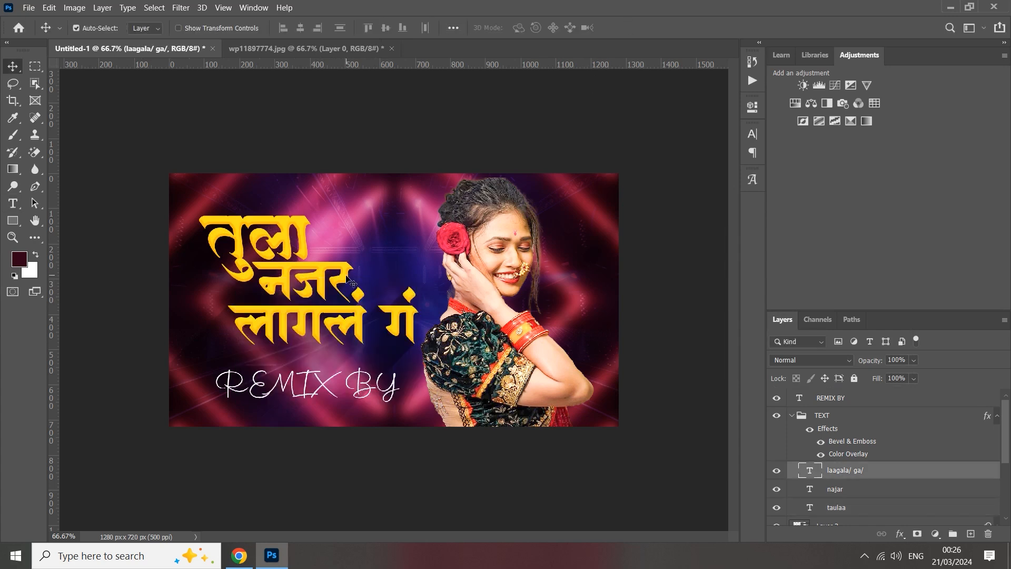
double_click(347, 274)
left_click(753, 134)
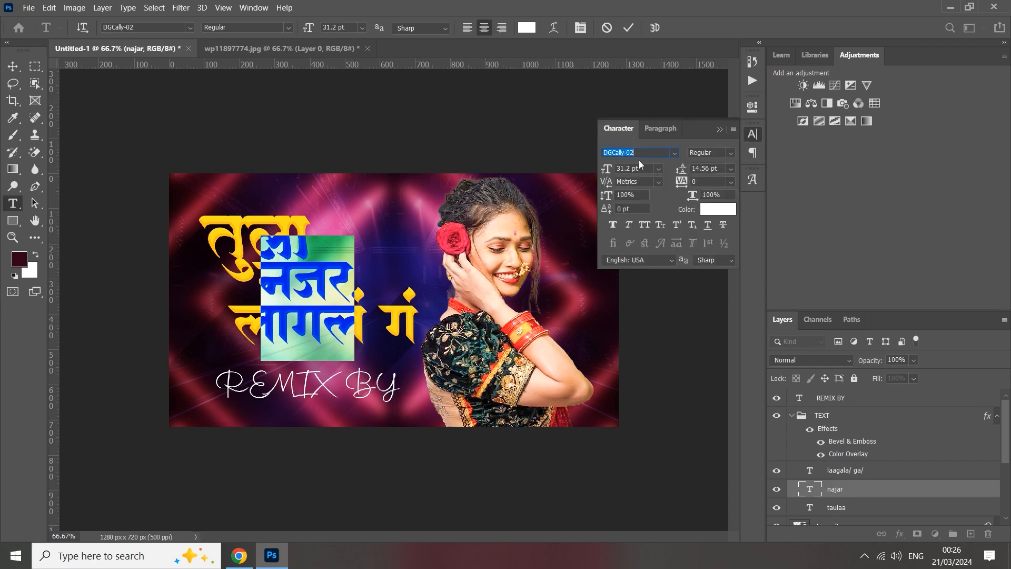
left_click(629, 27)
key("v")
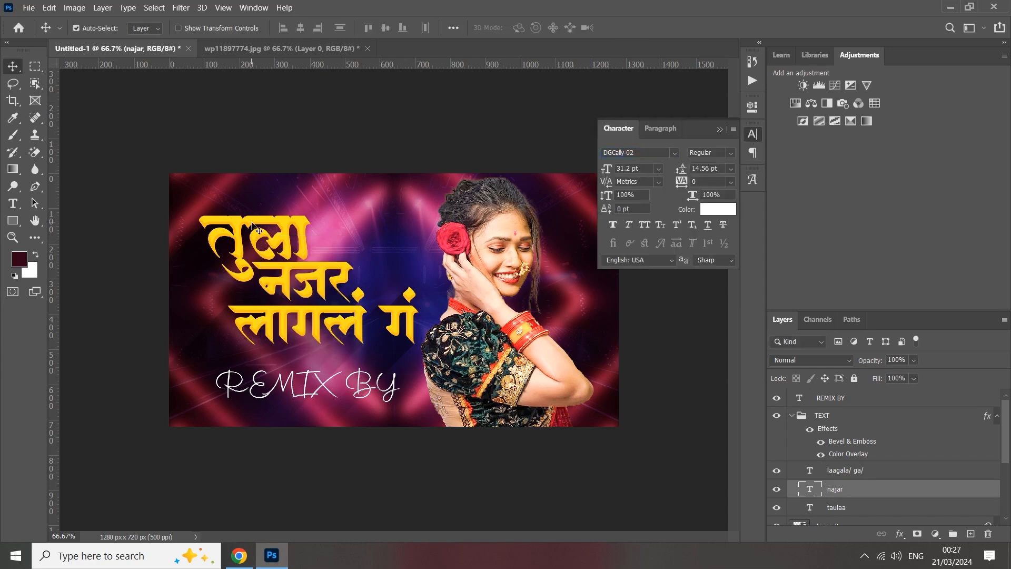
Check which font the first title line, तुला, uses and leave its text unedited.
left_click(252, 221)
double_click(252, 221)
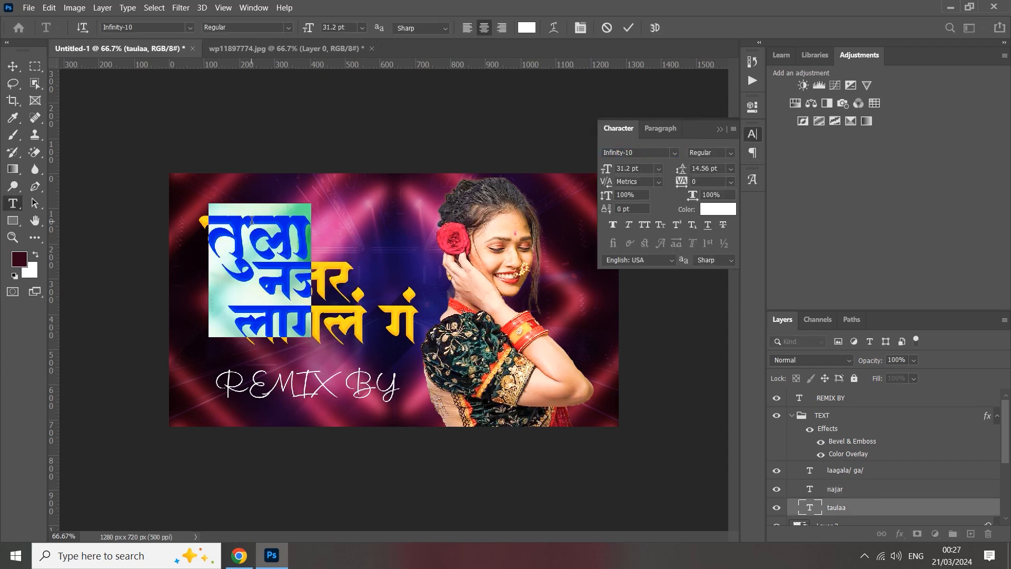
left_click(718, 132)
left_click(628, 28)
key("v")
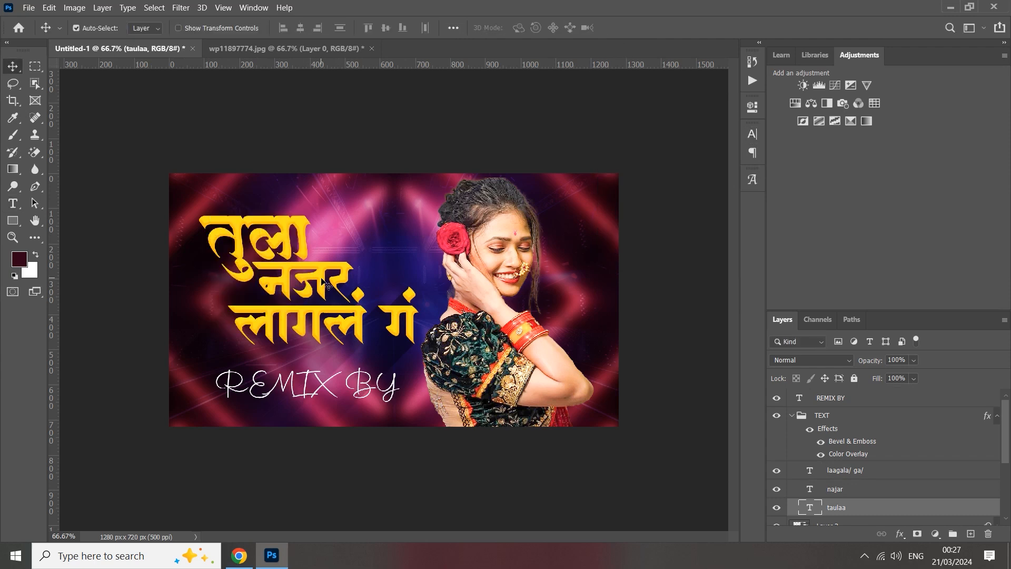
Set the font of the second title line, नजर, to Infinity-10.
double_click(352, 265)
left_click(757, 136)
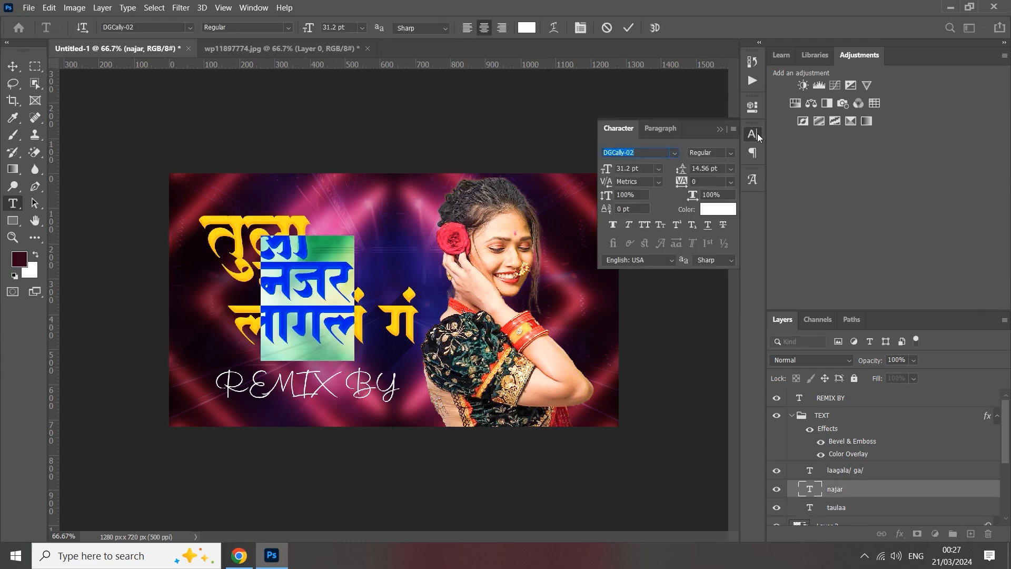
type("inf")
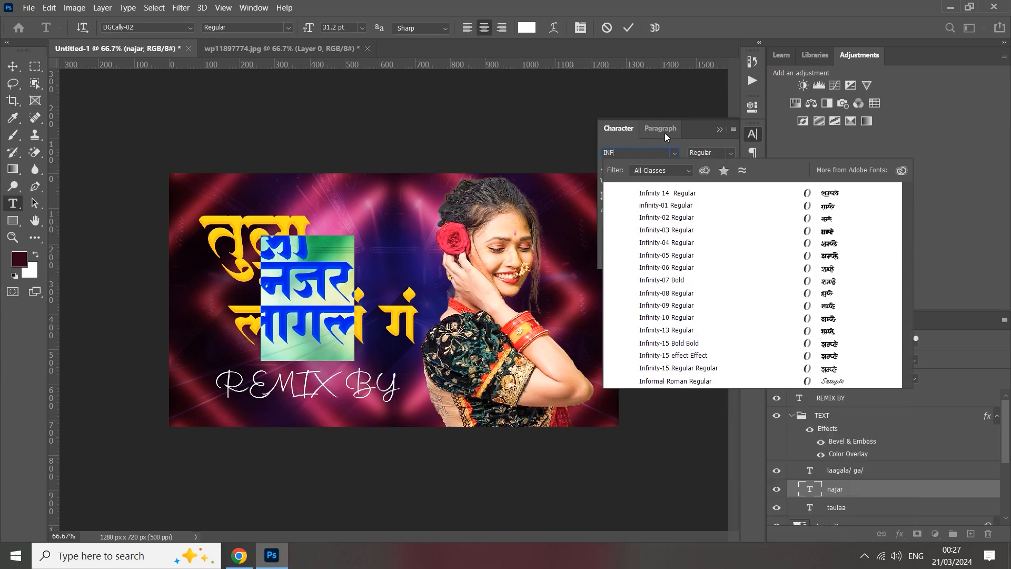
left_click(683, 318)
left_click(719, 129)
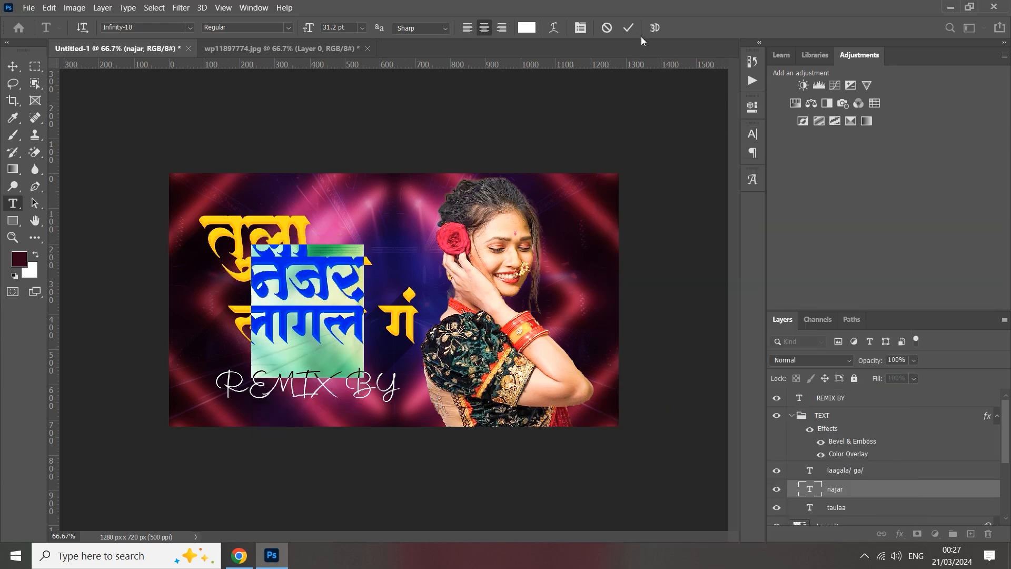
left_click(629, 28)
Move the नजर line slightly right and down, and select the third title line, लागलं गं.
key("v")
left_click_drag(337, 261, 356, 278)
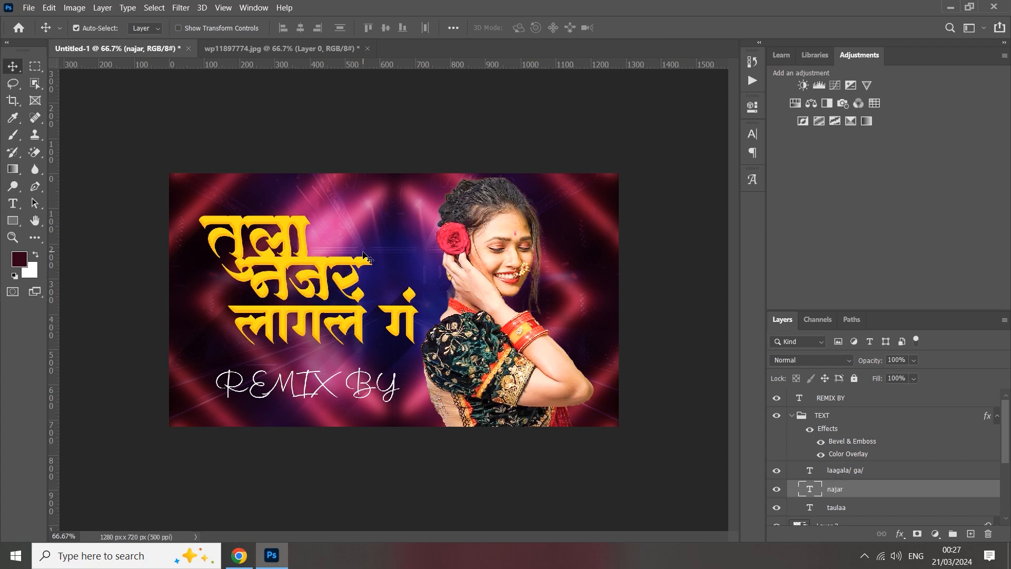
left_click_drag(342, 268, 352, 267)
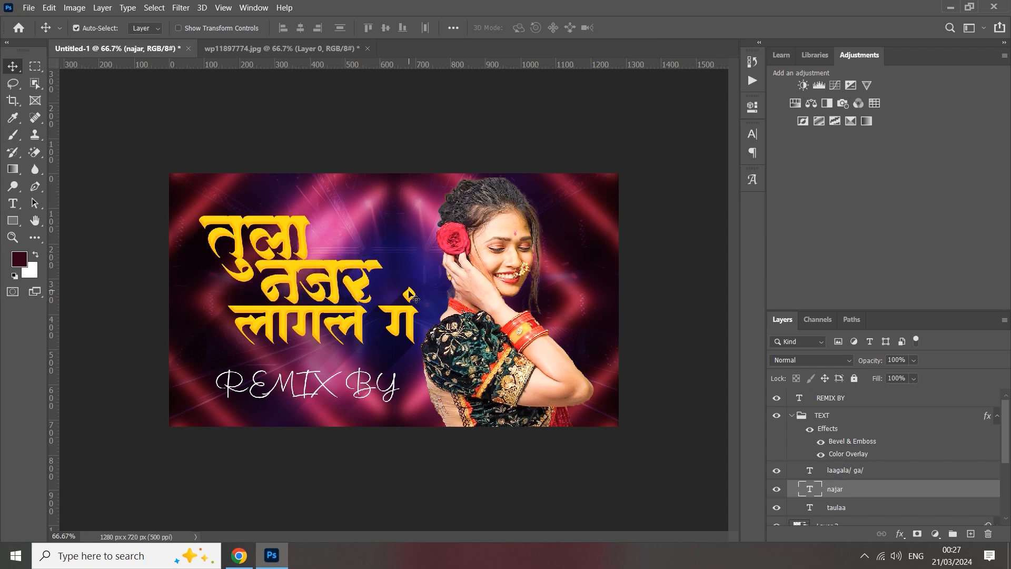
left_click(361, 325)
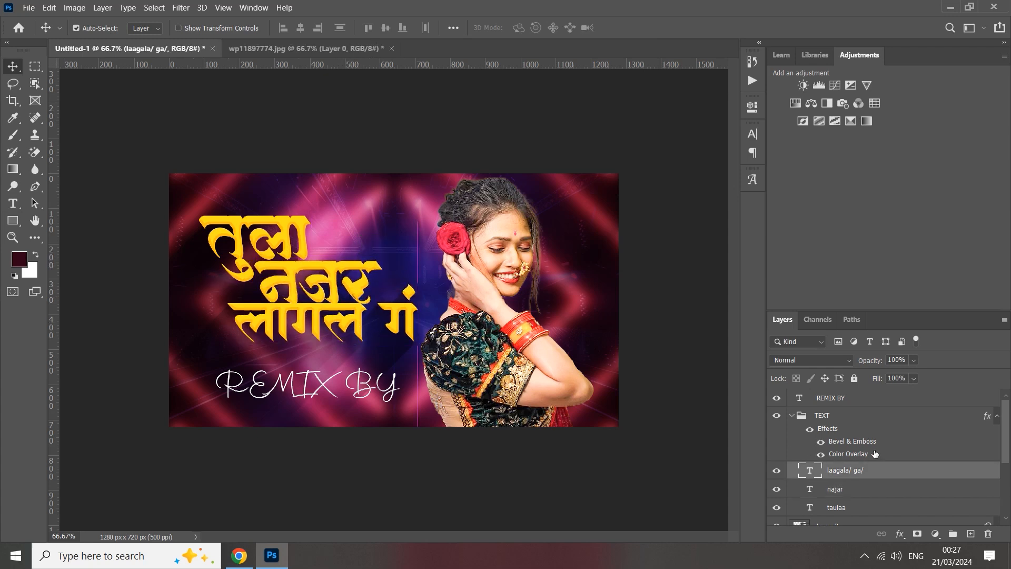
Hide the _shadow_255px layer and move the third title line, लागलं गं, slightly left and down.
scroll(848, 468, "down", 2)
scroll(826, 490, "down", 2)
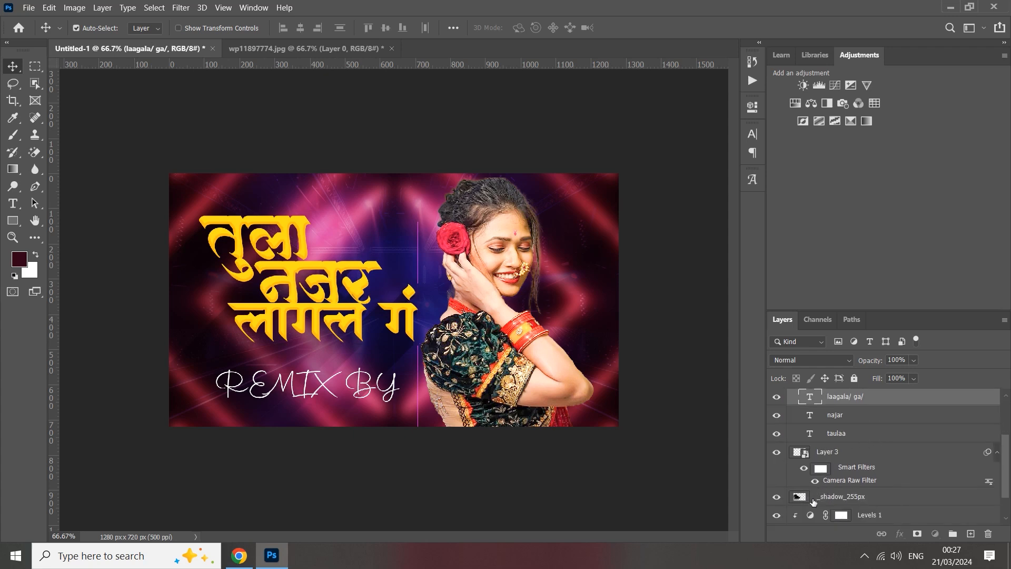
left_click(815, 497)
left_click(777, 496)
left_click_drag(344, 307, 343, 320)
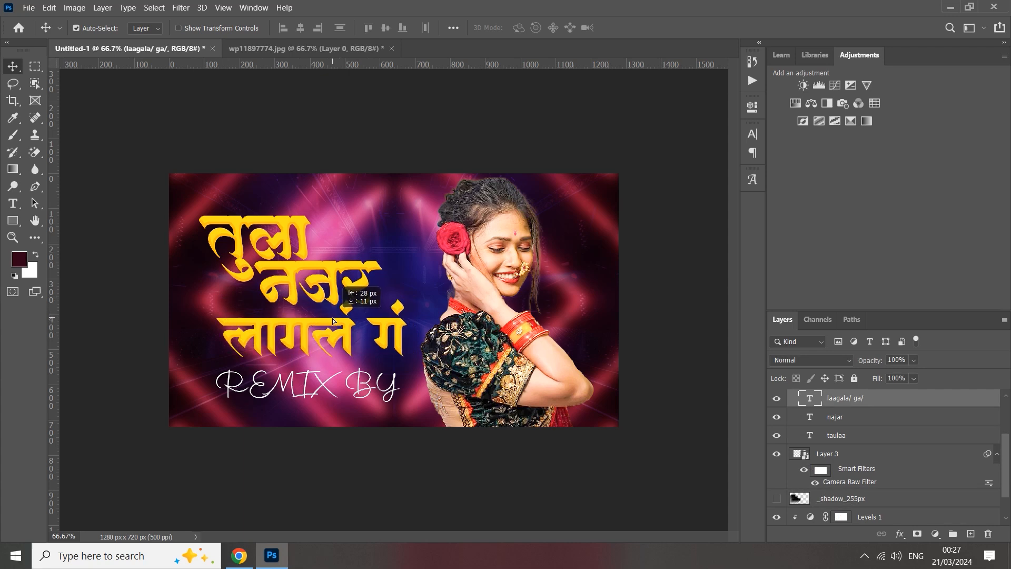
Set the font of the third title line, लागलं गं, to Infinity-10.
double_click(333, 316)
left_click(753, 134)
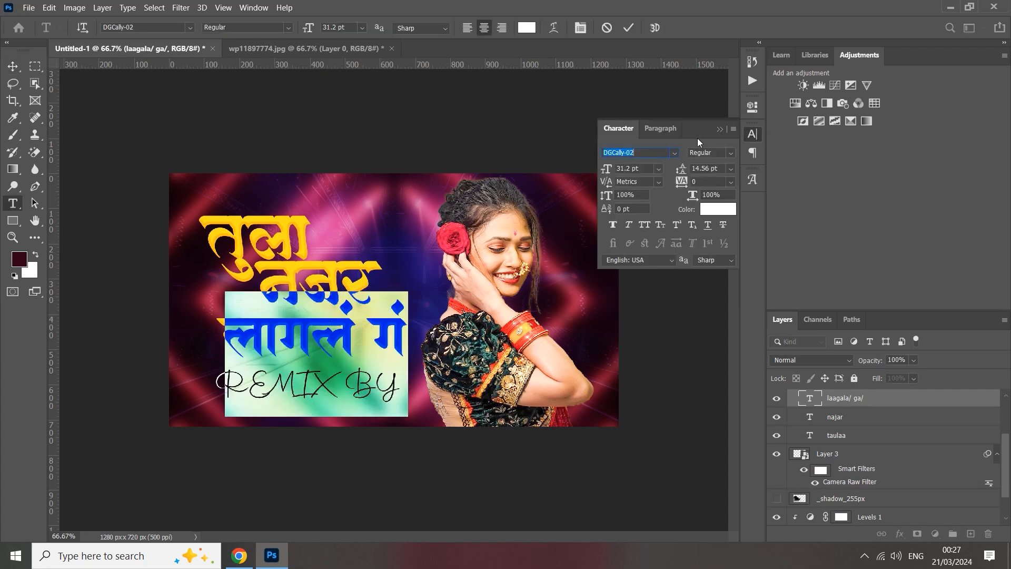
type("inf")
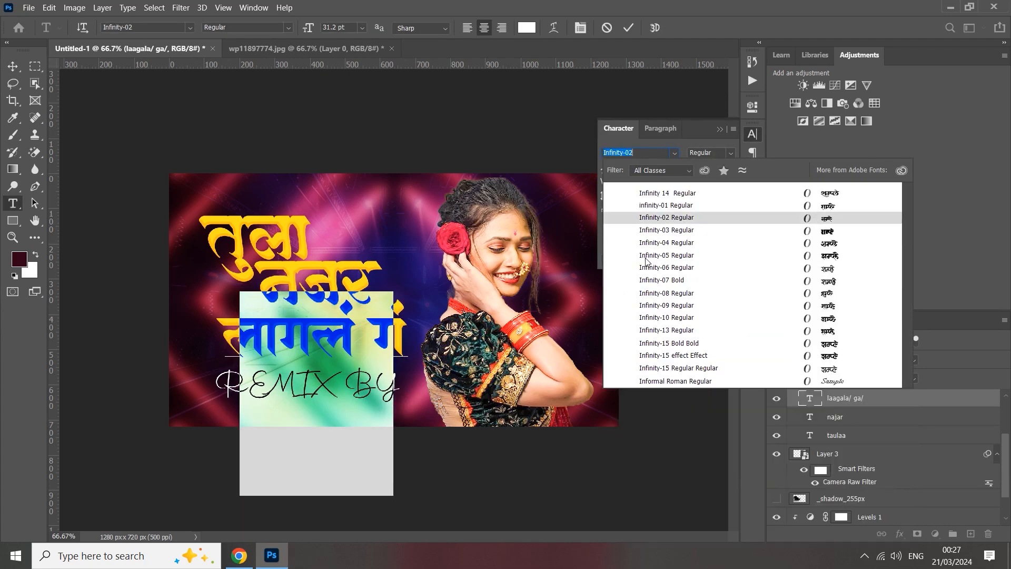
left_click(659, 316)
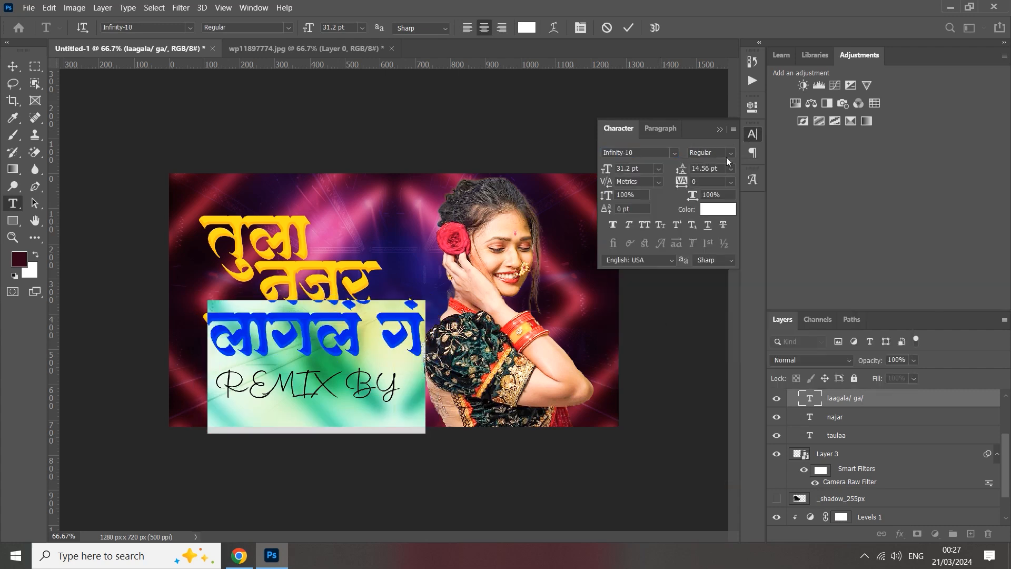
left_click(723, 132)
left_click(628, 28)
key("v")
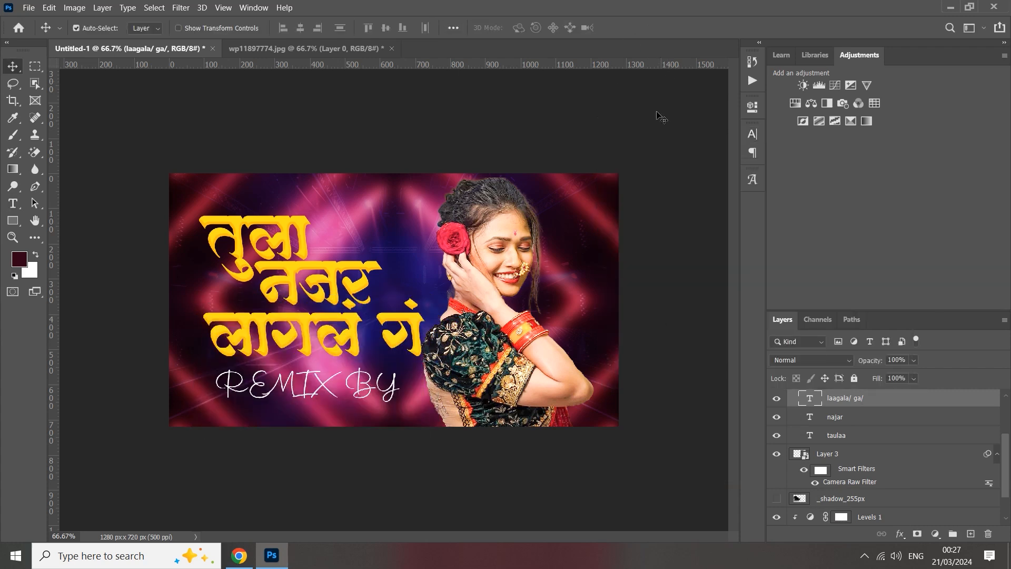
Move the तुला line slightly up, and scale the नजर line to 87.25% and raise it beneath तुला.
left_click_drag(292, 228, 285, 219)
left_click(299, 284)
key("ctrl+t")
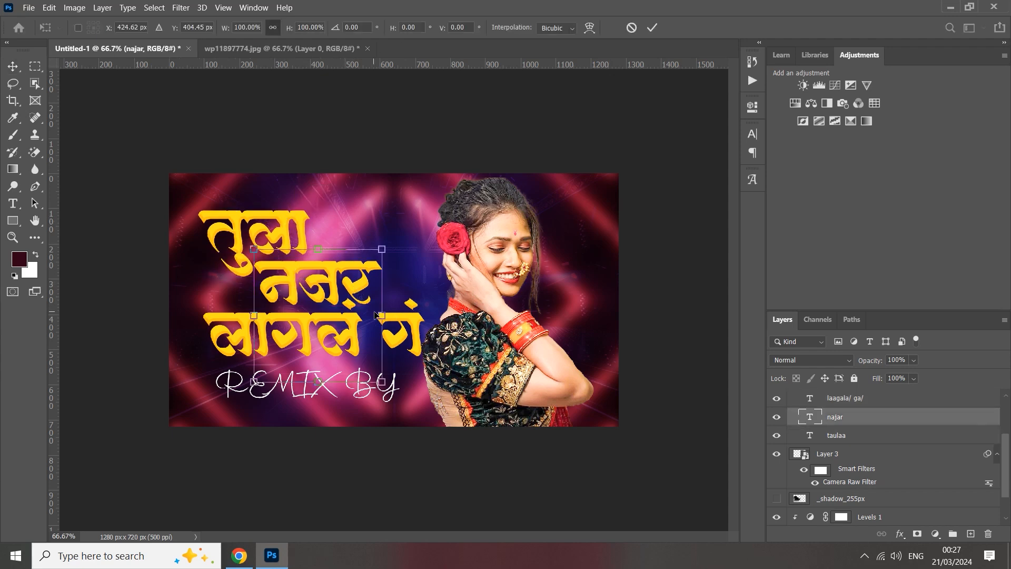
left_click_drag(379, 318, 363, 314)
left_click(653, 28)
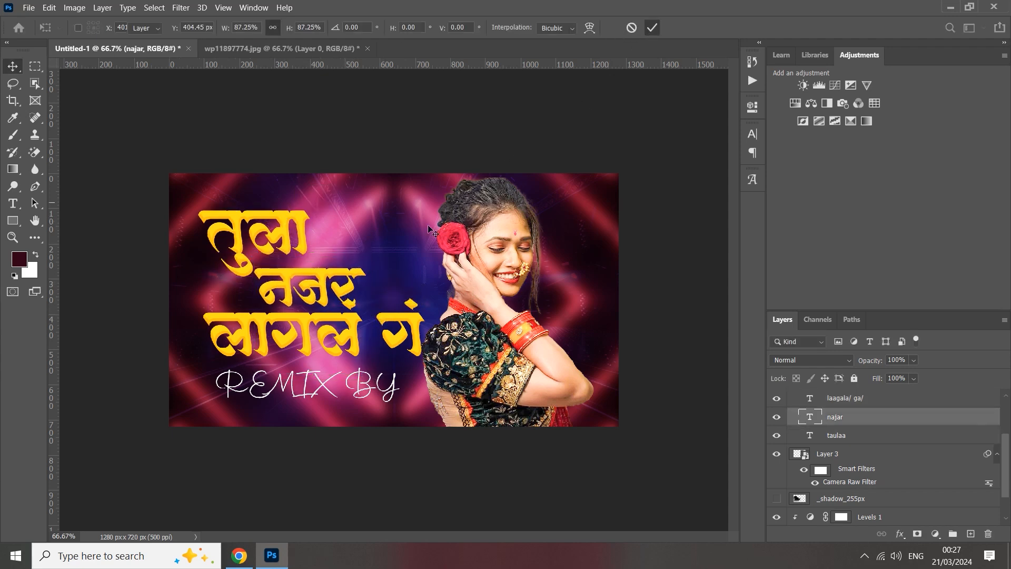
left_click_drag(331, 272, 330, 262)
Scale the लागलं गं line down slightly and move it up close beneath the नजर line.
left_click(316, 320)
key("ctrl+t")
left_click_drag(426, 366, 395, 365)
mouse_move(342, 345)
left_mouse_down()
mouse_move(327, 334)
mouse_move(348, 329)
left_mouse_up()
left_click(653, 27)
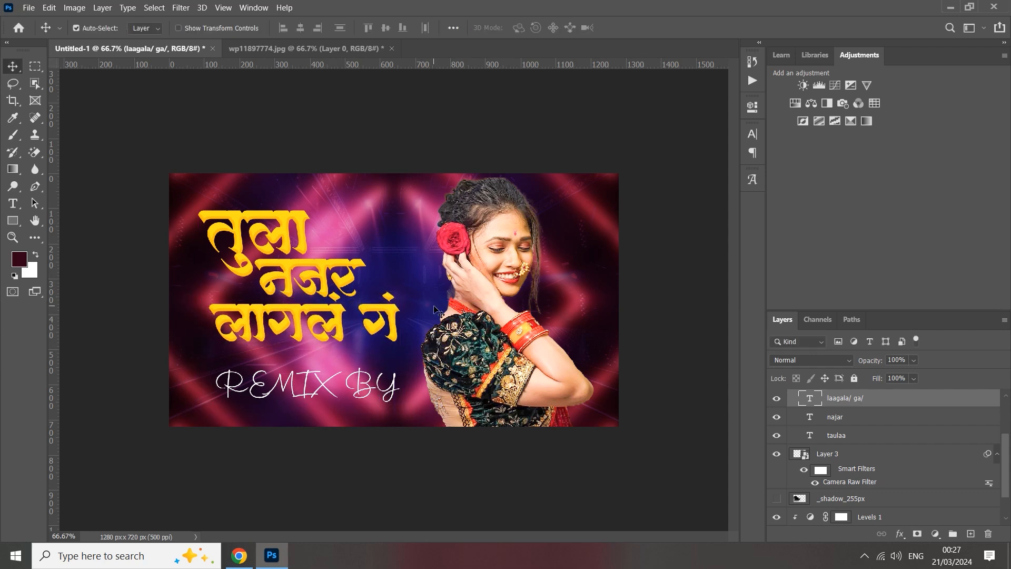
Run the long 255px 135° action on the collapsed TEXT group and reduce the new shadow layer's opacity to 34%.
scroll(829, 440, "up", 2)
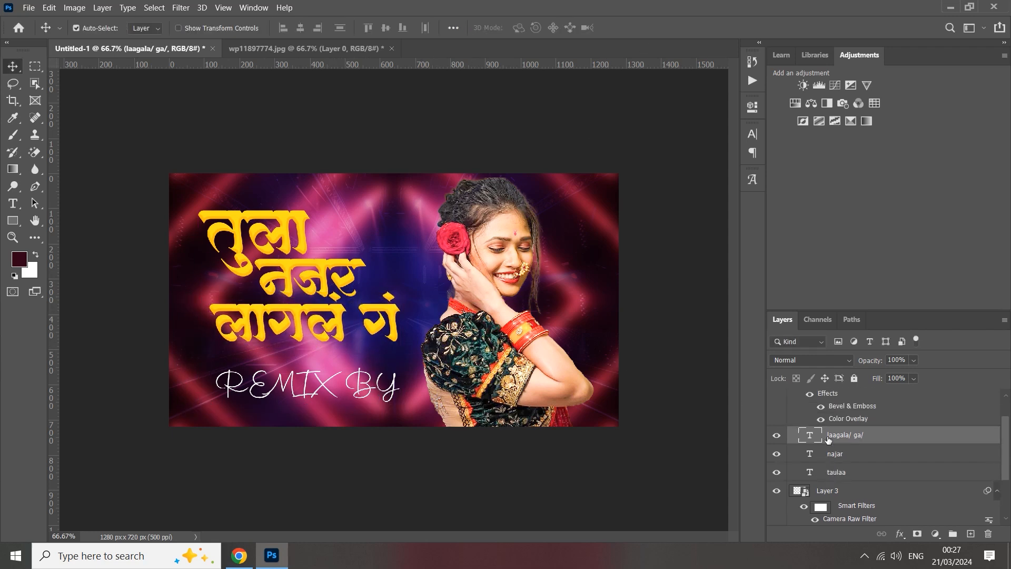
scroll(812, 416, "up", 2)
left_click(793, 416)
left_click(777, 415)
left_click(776, 416)
left_click(753, 81)
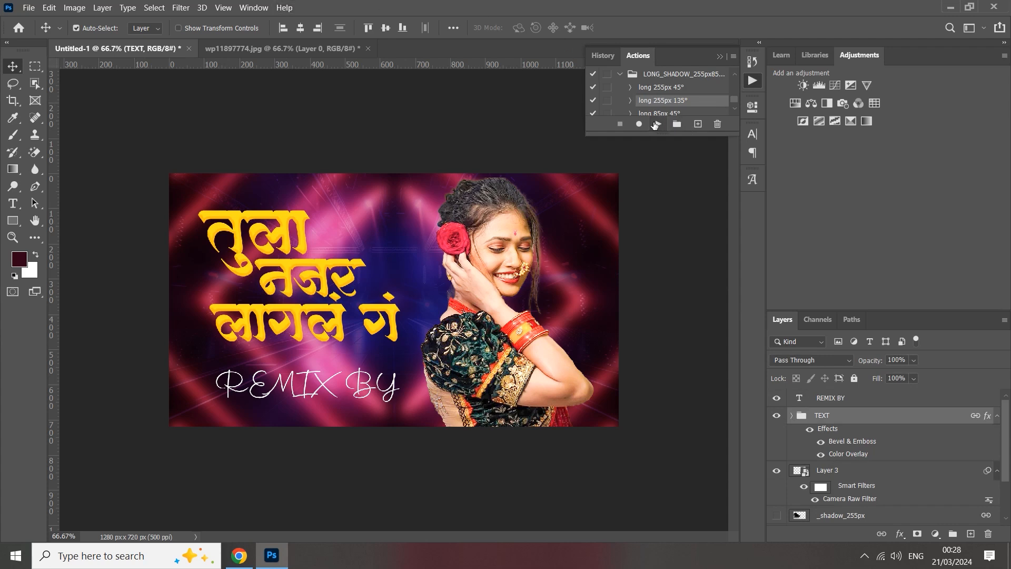
left_click(654, 125)
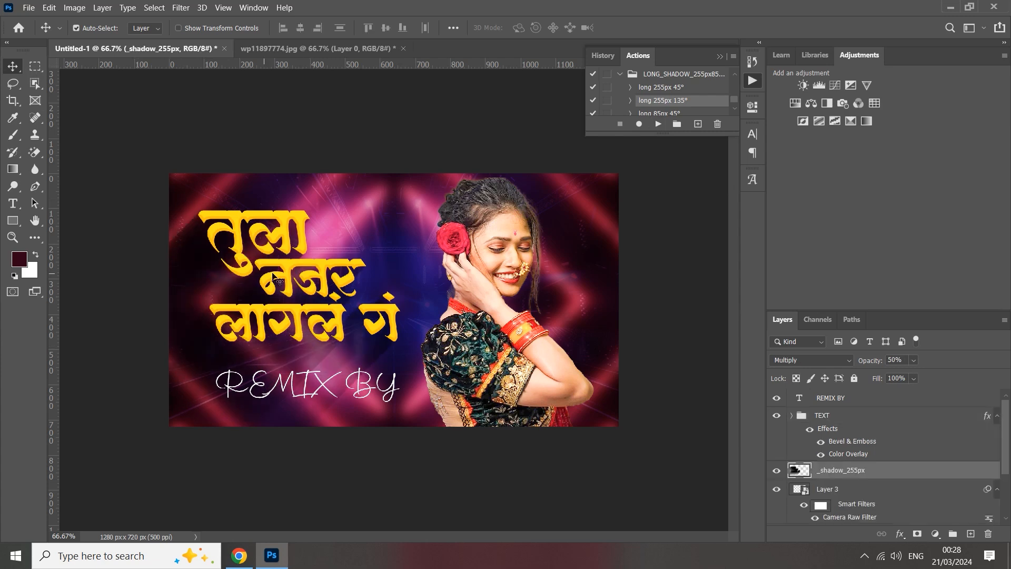
left_click_drag(868, 364, 865, 364)
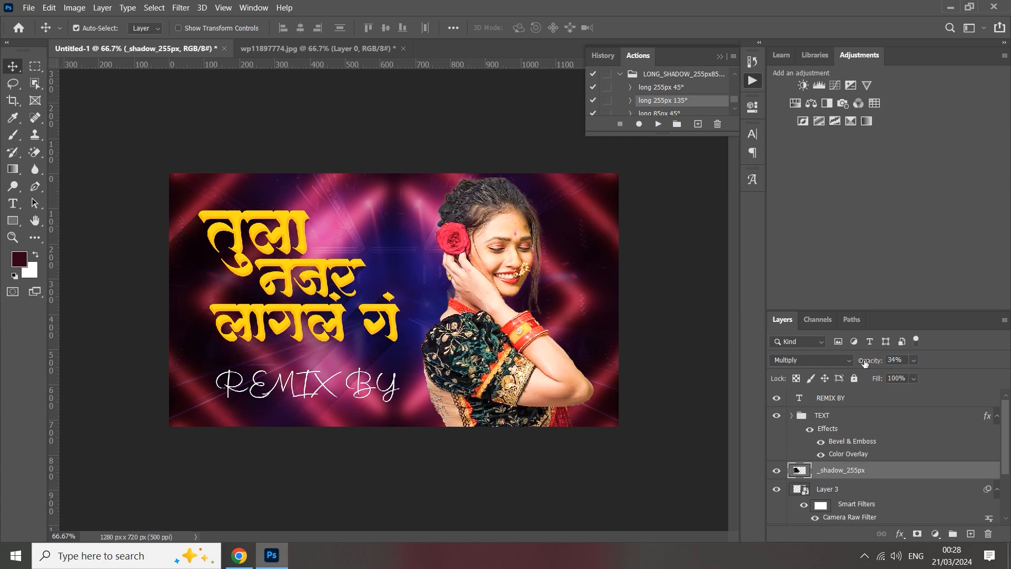
Link the TEXT group with the visible _shadow_255px layer and undo the small test move of the title.
left_click(804, 417)
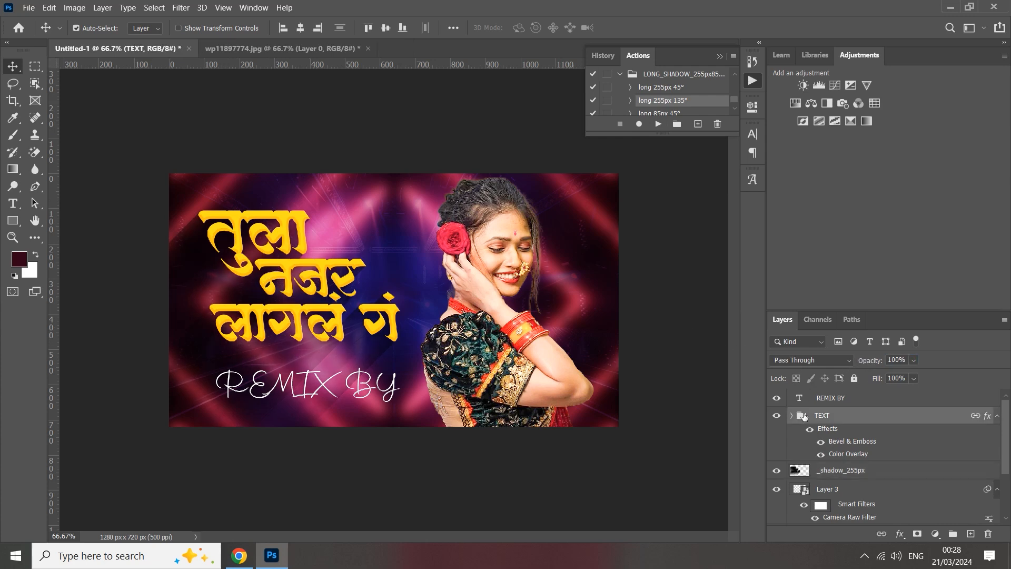
left_click(814, 471, "ctrl")
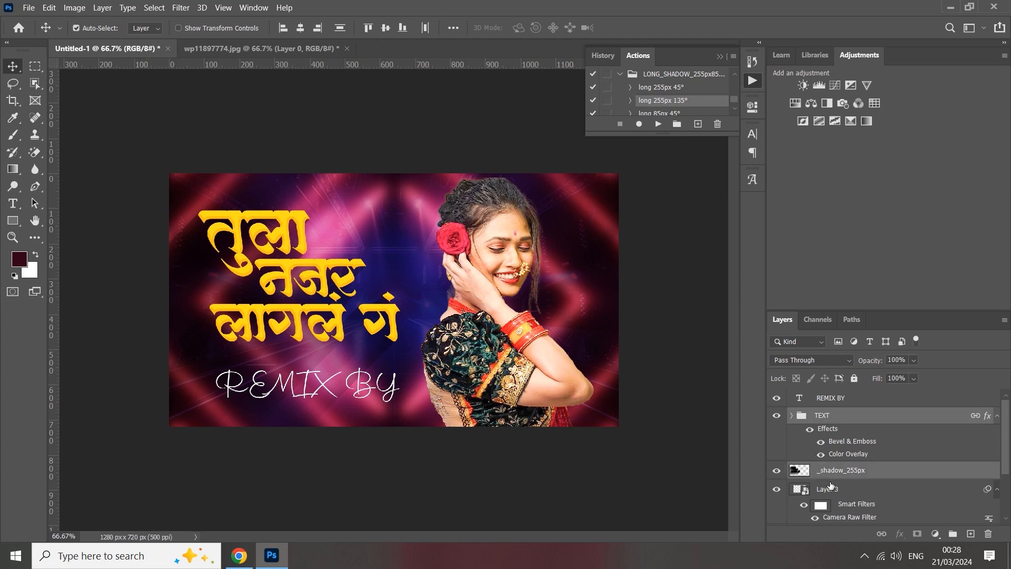
left_click(882, 535)
mouse_move(343, 270)
left_mouse_down()
mouse_move(345, 253)
mouse_move(343, 277)
mouse_move(337, 269)
left_mouse_up()
key("ctrl+z")
left_click(791, 416)
left_click(720, 56)
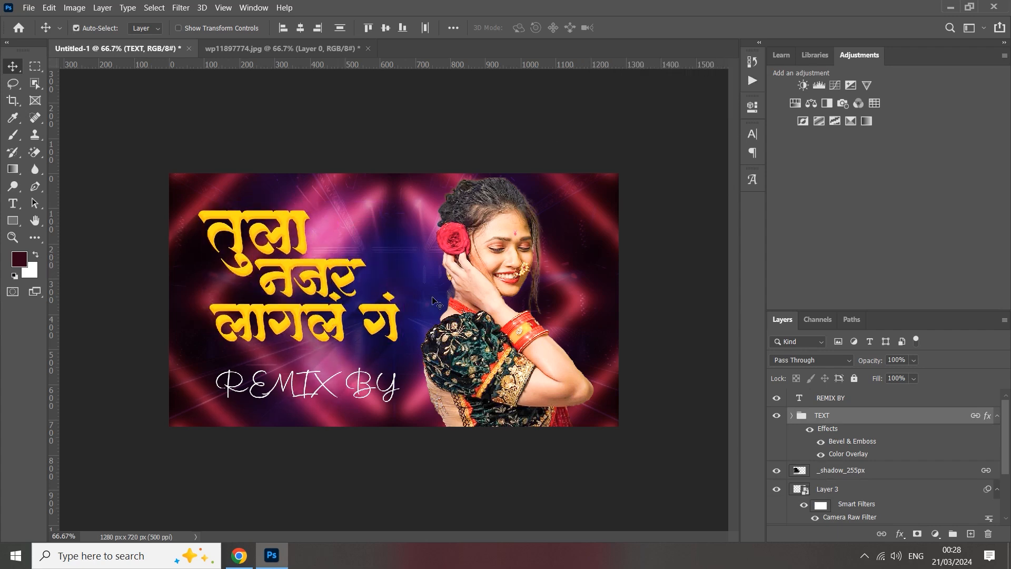
Replace the REMIX BY credit text with Remix BY.
double_click(312, 381)
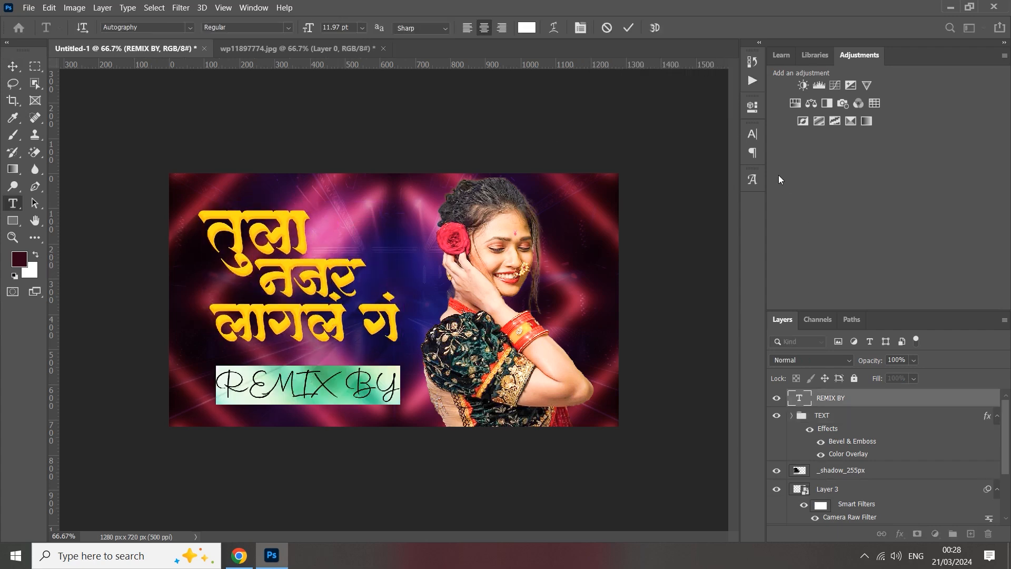
left_click(755, 134)
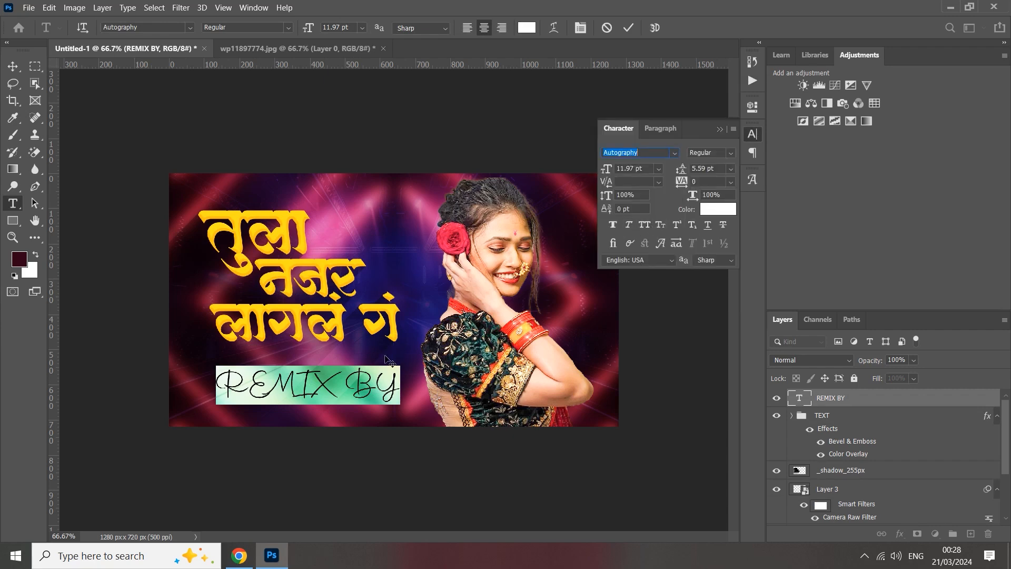
key("BackSpace")
left_click(720, 127)
key("BackSpace")
type("RE")
key("BackSpace")
type("emix")
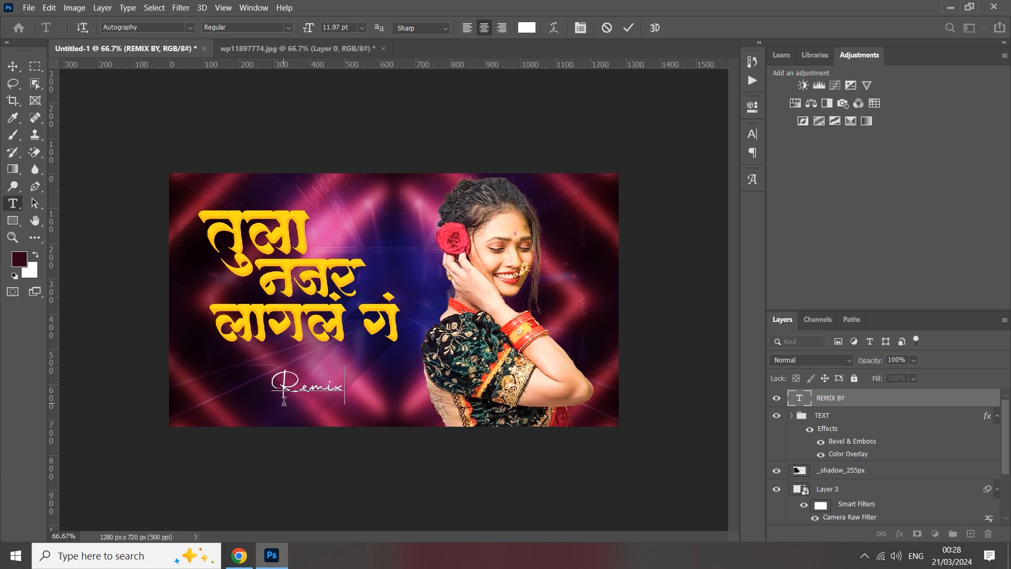
type(" BY")
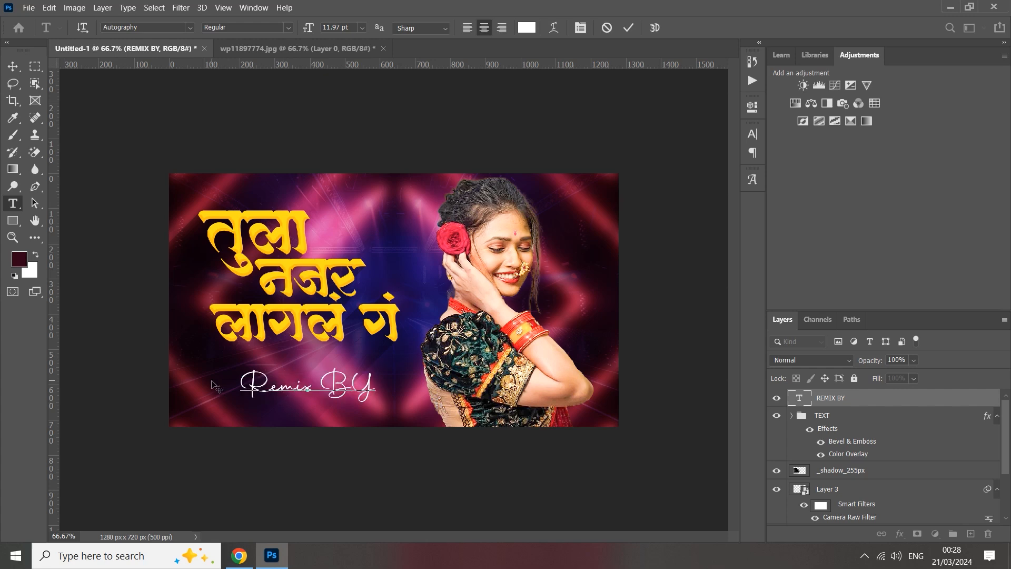
Set the font of the Remix BY credit to Autumn Flowers.
left_click_drag(244, 381, 477, 389)
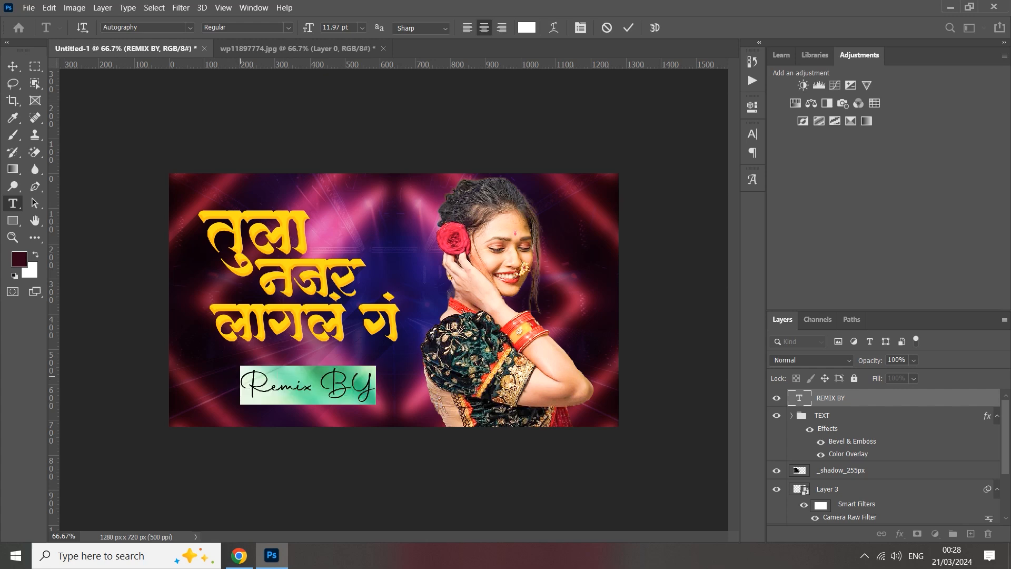
left_click(189, 28)
scroll(323, 313, "down", 10)
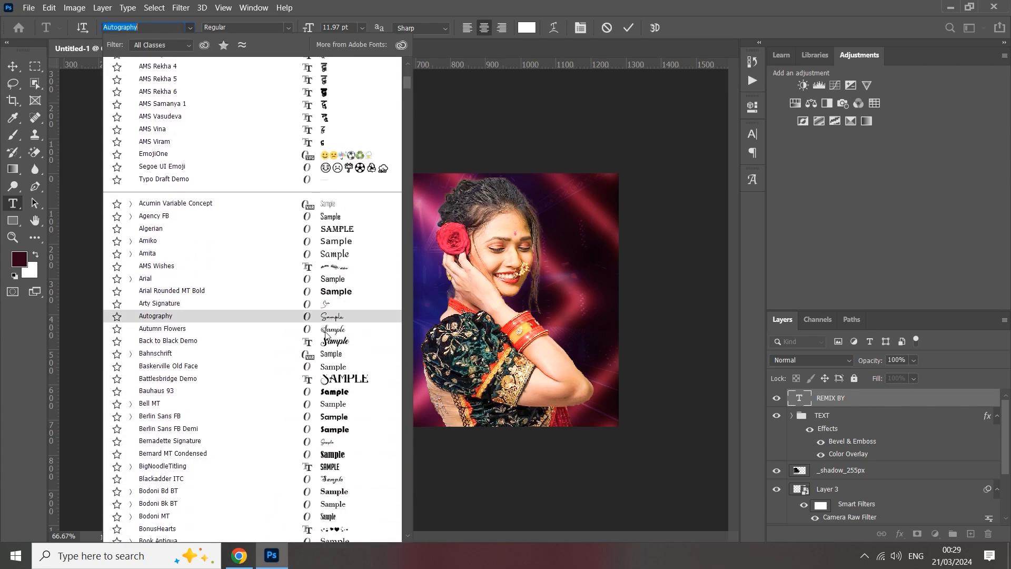
left_click(327, 332)
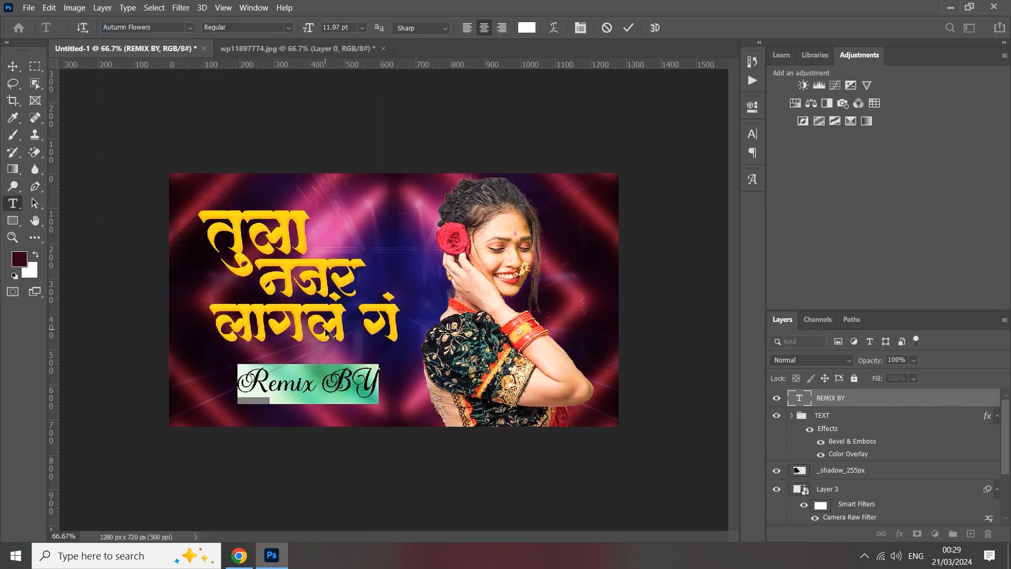
left_click(630, 28)
Scale the Remix BY credit down to about 7.49 pt and place it just below the third title line.
key("ctrl+t")
left_click_drag(378, 384, 331, 362)
left_click(653, 27)
Preview other fonts on the Remix BY credit and set it to BrushScript BT.
double_click(303, 359)
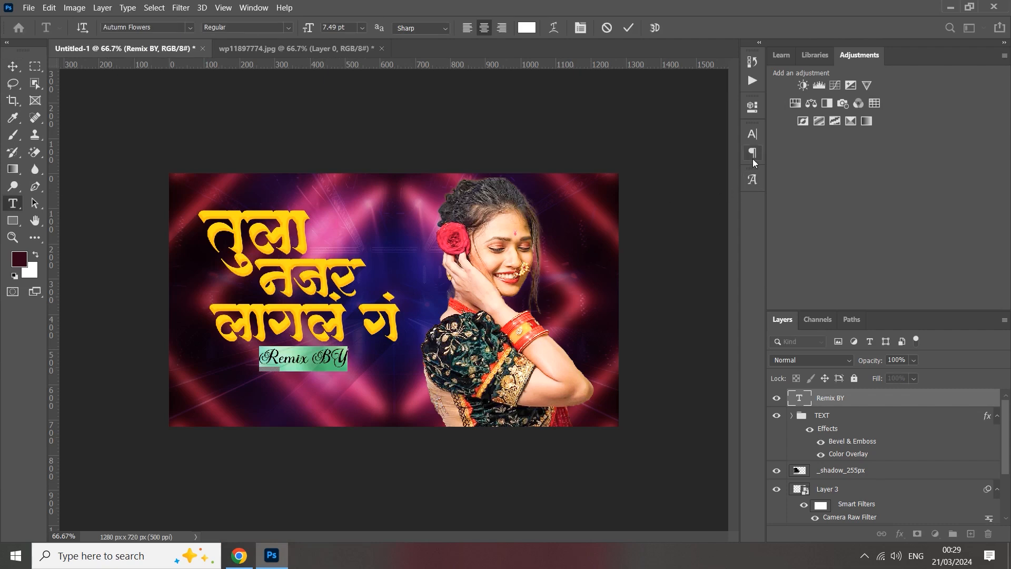
left_click(755, 131)
left_click(675, 154)
left_click(675, 154)
left_click(675, 154)
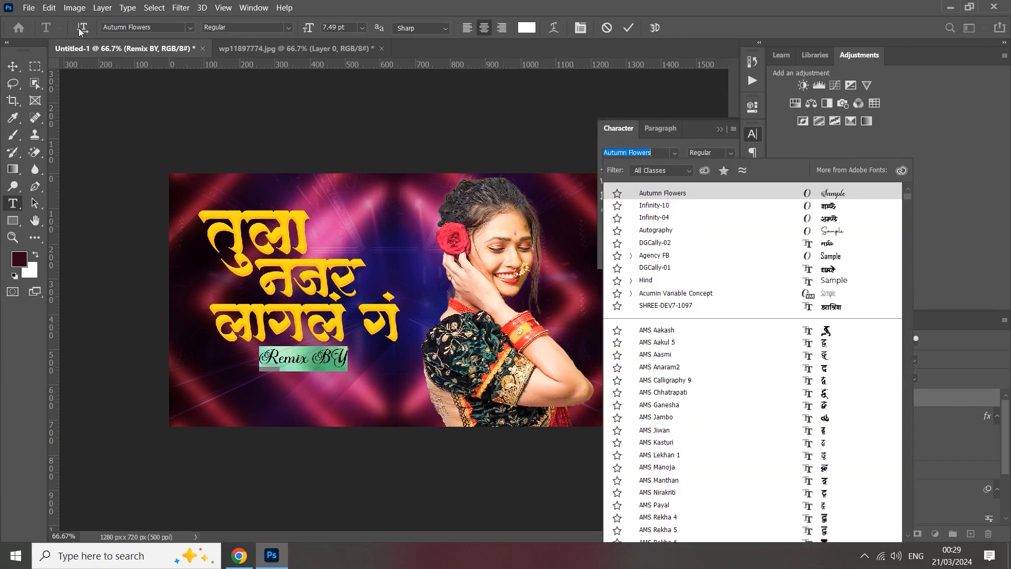
scroll(852, 369, "down", 10)
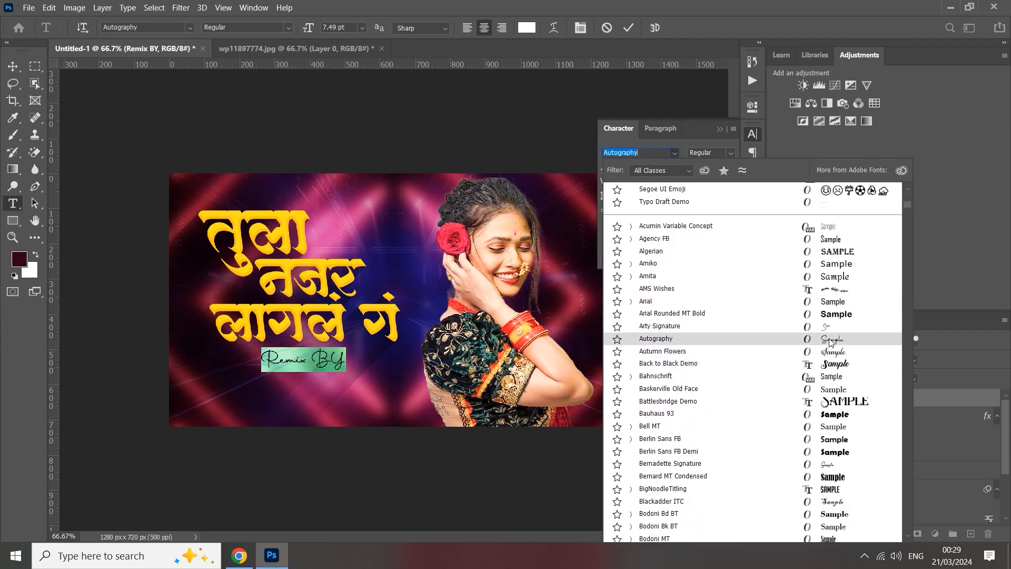
scroll(831, 352, "down", 3)
scroll(831, 352, "down", 2)
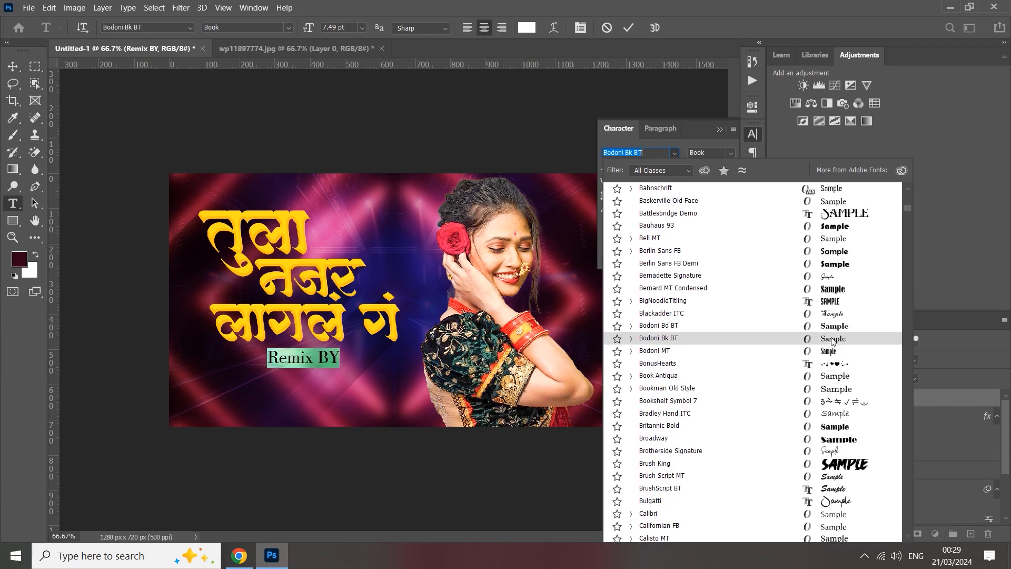
scroll(835, 280, "down", 2)
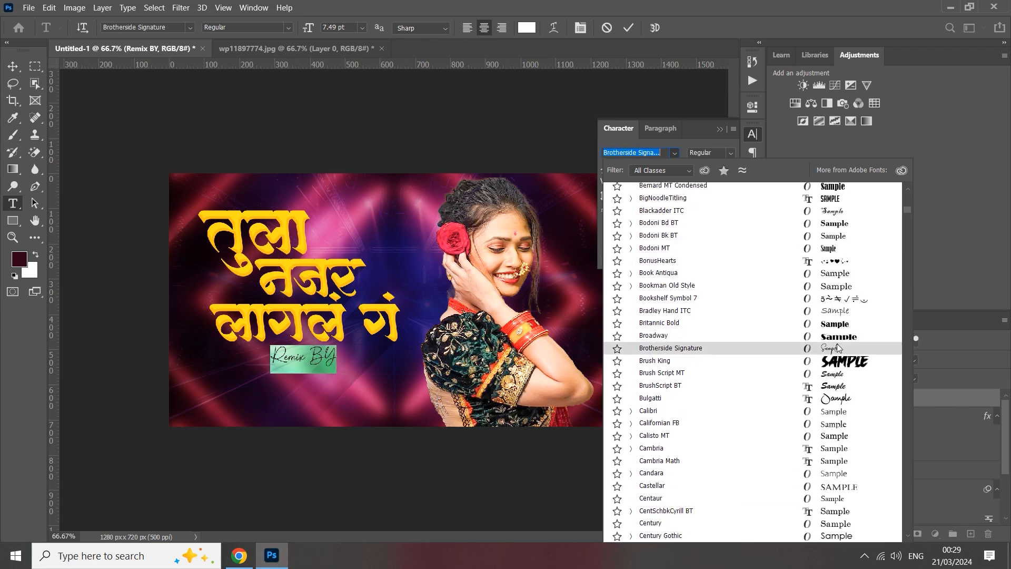
left_click(835, 386)
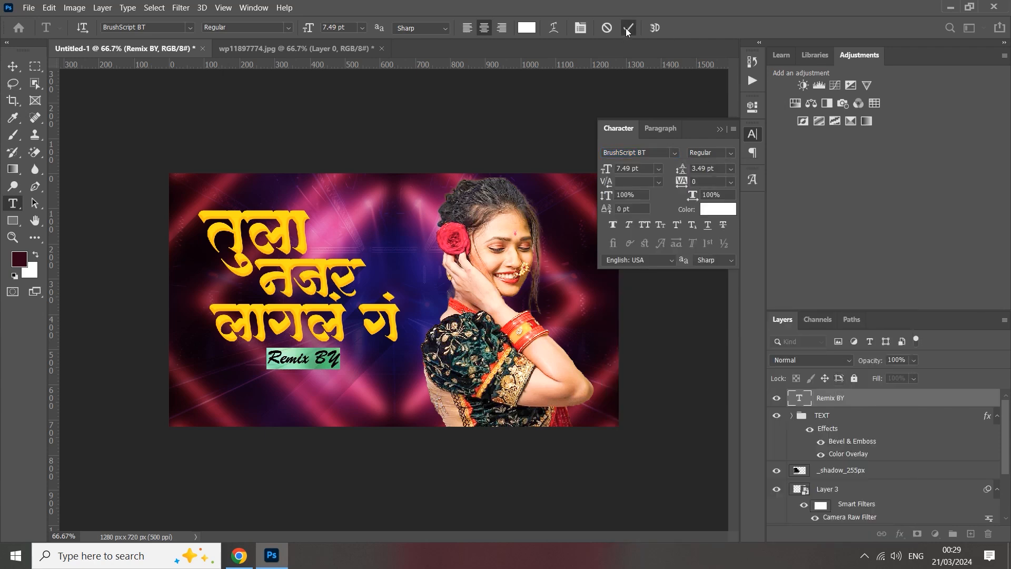
left_click(627, 28)
left_click(718, 129)
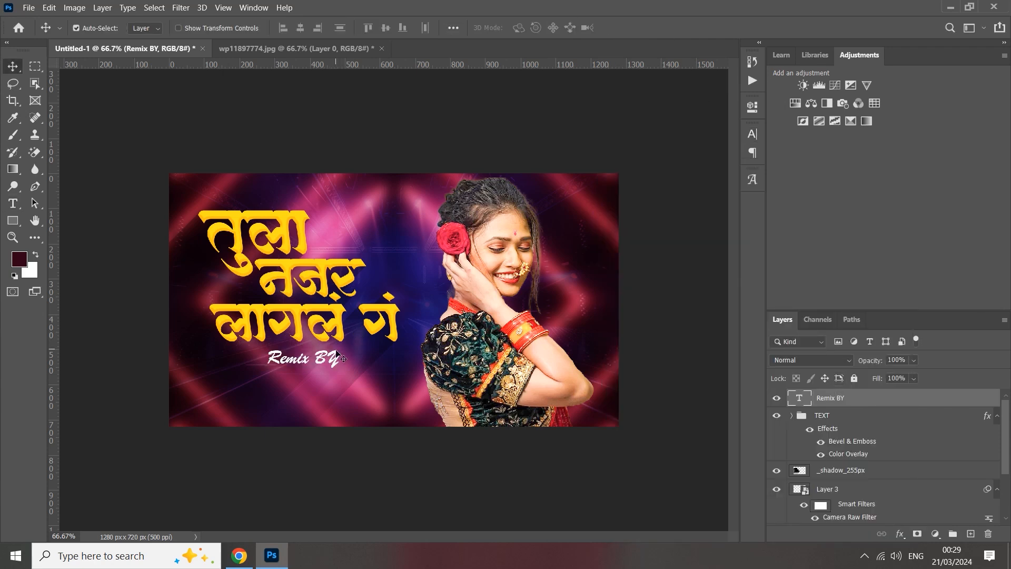
Scale the Remix BY credit up to 108.63%.
key("ctrl+t")
left_click_drag(340, 359, 344, 358)
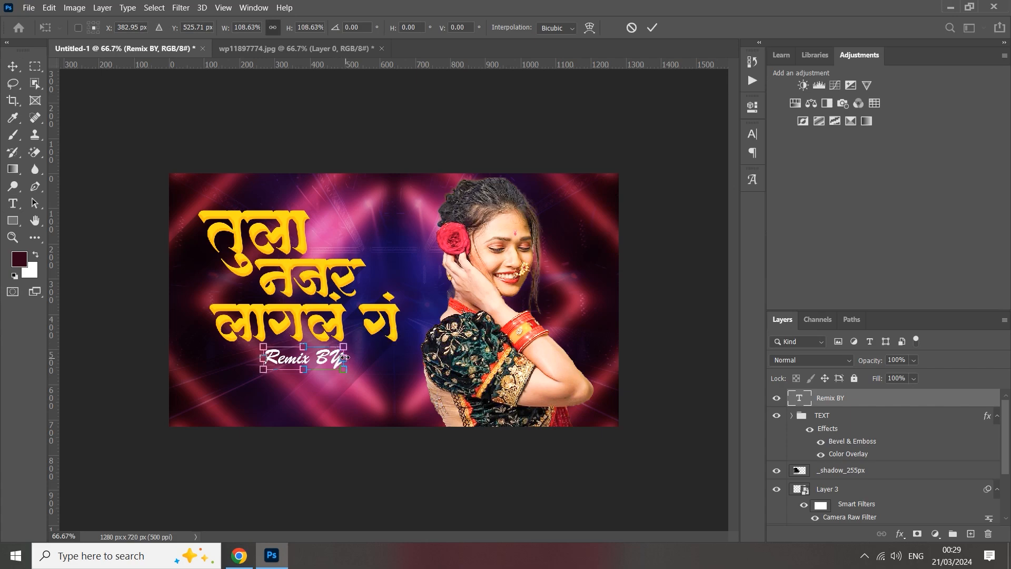
left_click(647, 31)
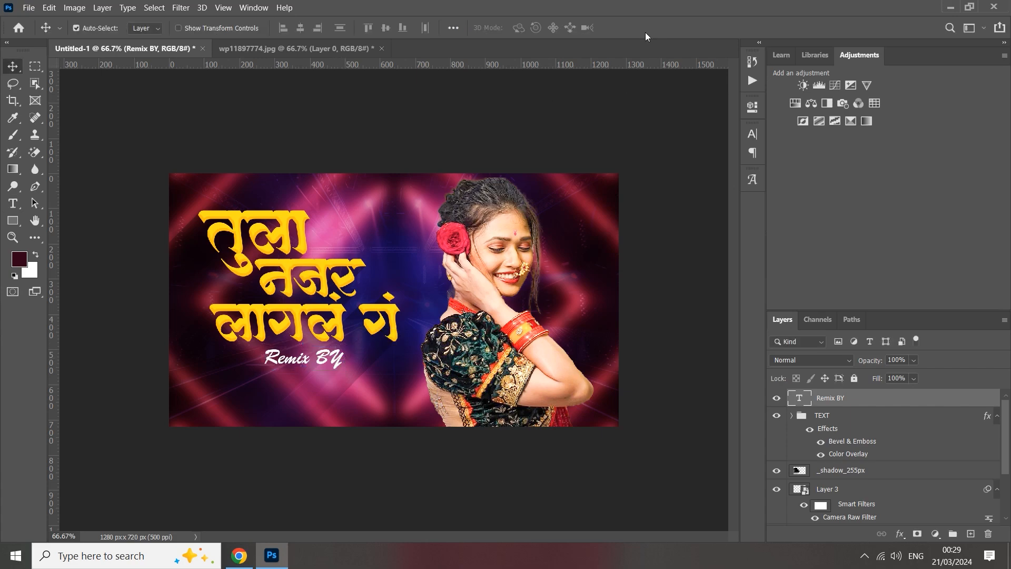
Switch to Chrome, copy the DJ RTS REMIX line from the Google Input Tools page, and return to Photoshop.
left_click(239, 555)
left_click_drag(261, 270, 154, 305)
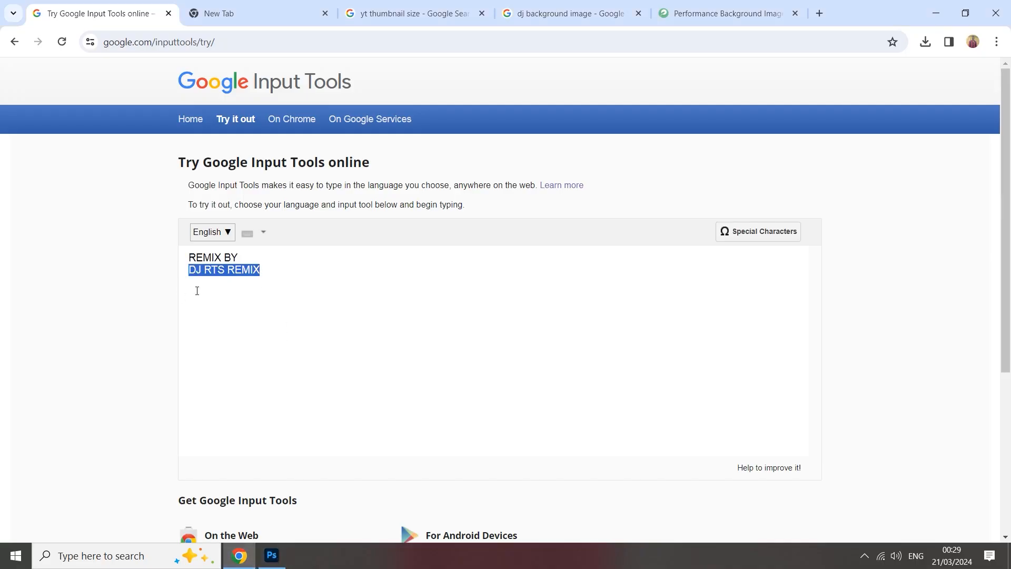
left_click(272, 556)
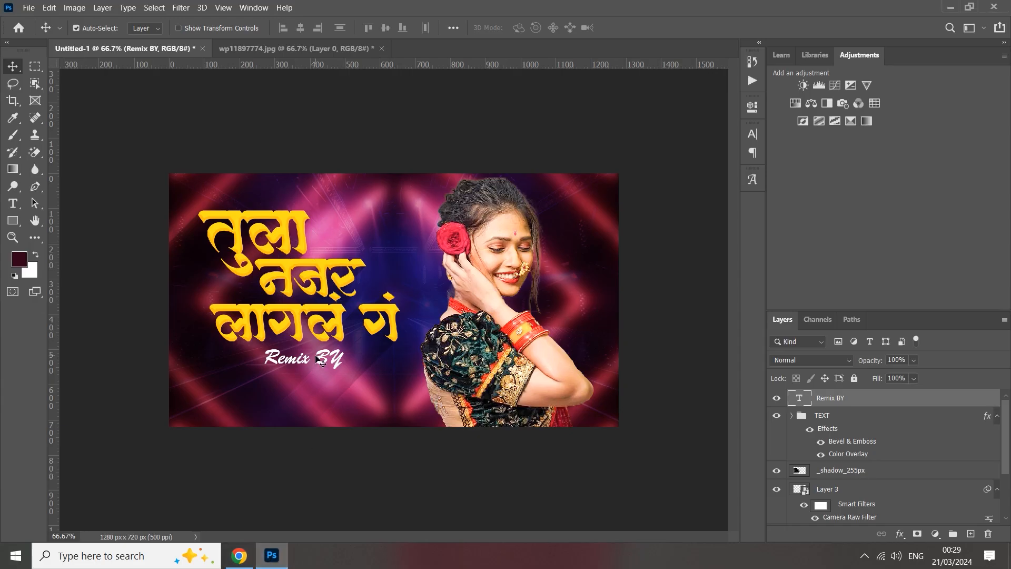
Duplicate the Remix BY credit just below itself and replace the copy's text with DJ RTS REMIX.
left_click_drag(320, 362, 319, 389)
double_click(314, 387)
type("DJ RTS REMIX")
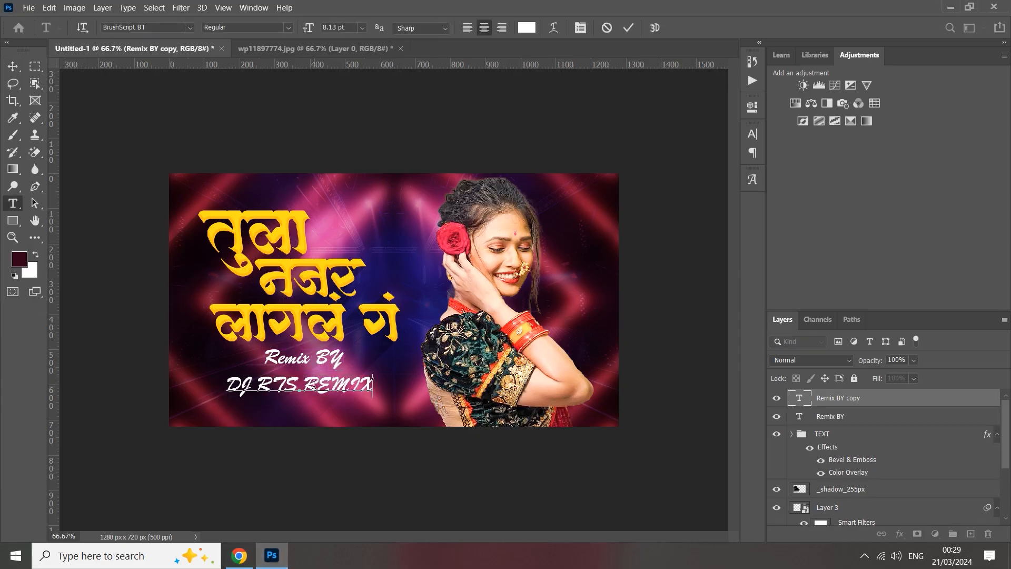
Select the whole DJ RTS REMIX text and preview several fonts starting with B and C for it.
left_click(628, 28)
double_click(349, 384)
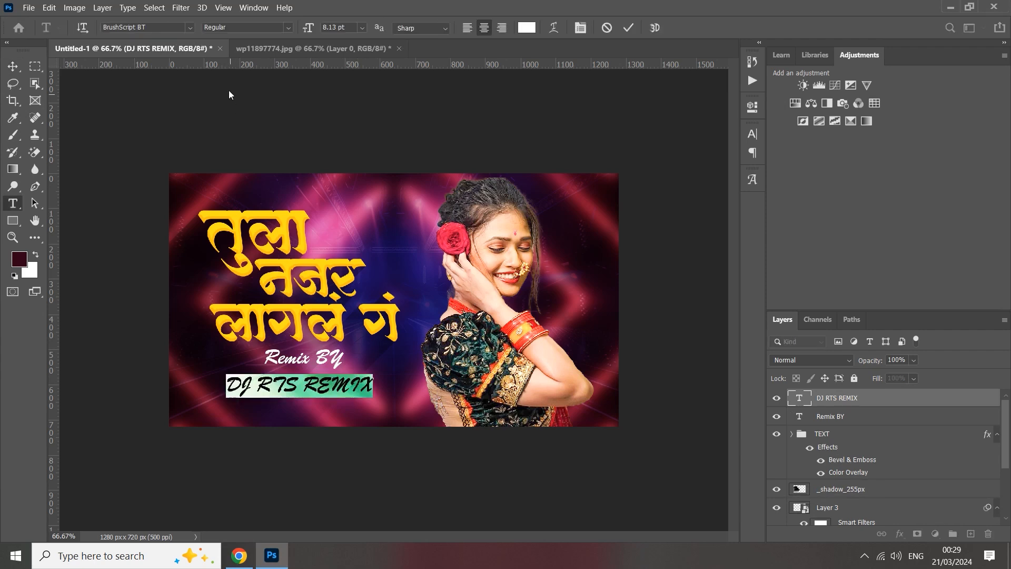
left_click(190, 28)
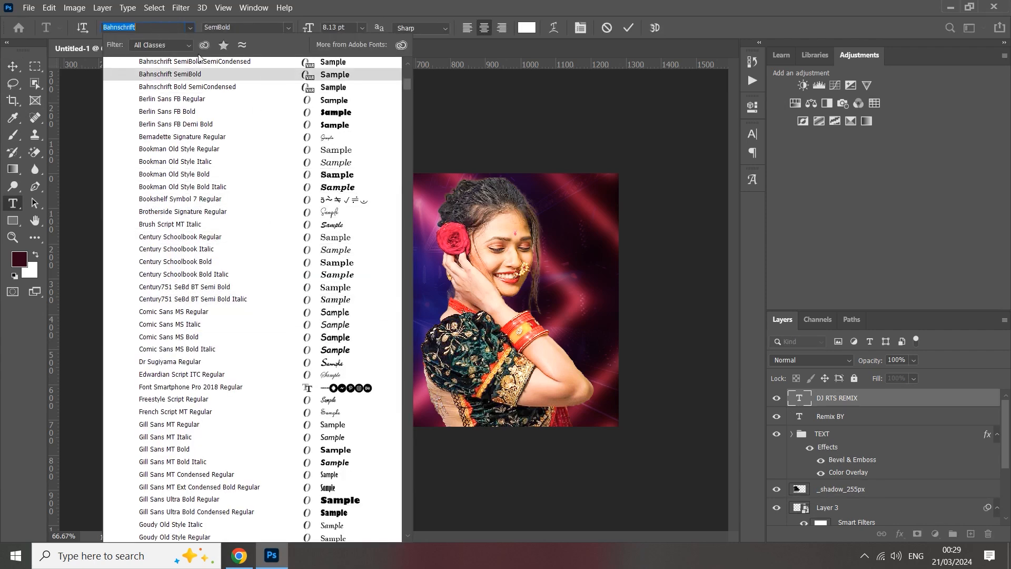
type("b")
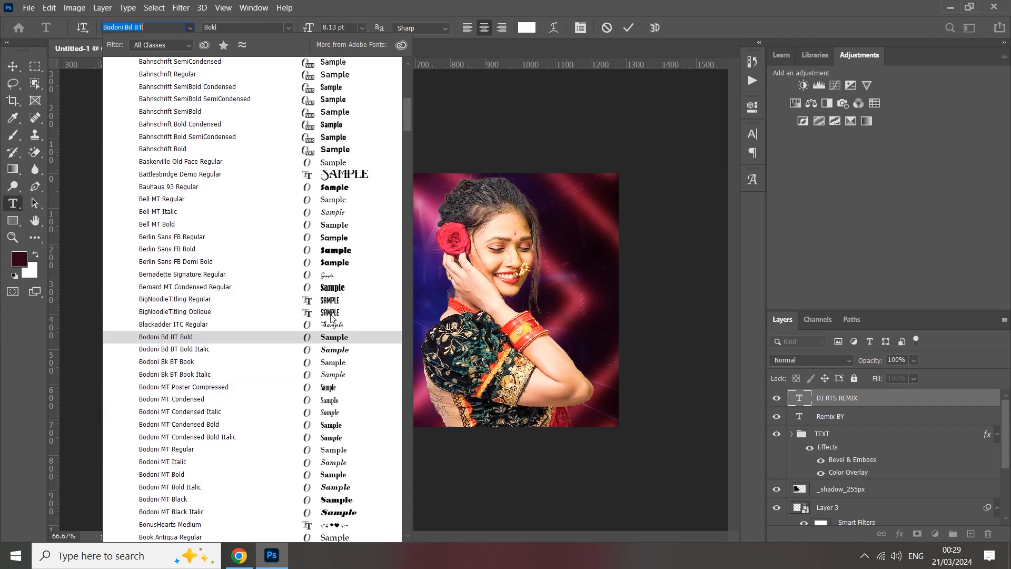
left_click(330, 304)
left_click(171, 29)
left_click(190, 27)
scroll(259, 282, "down", 10)
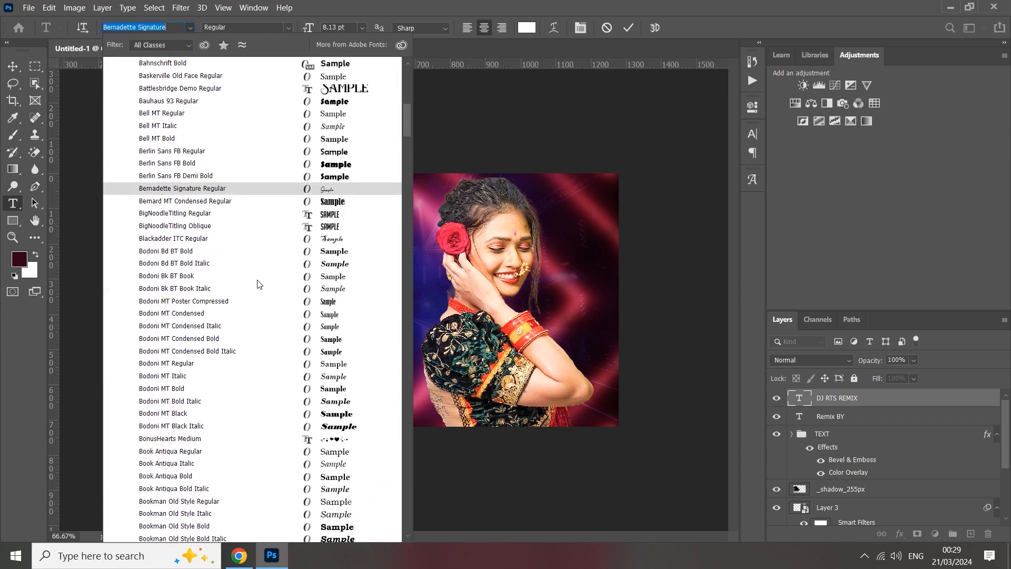
scroll(289, 297, "down", 8)
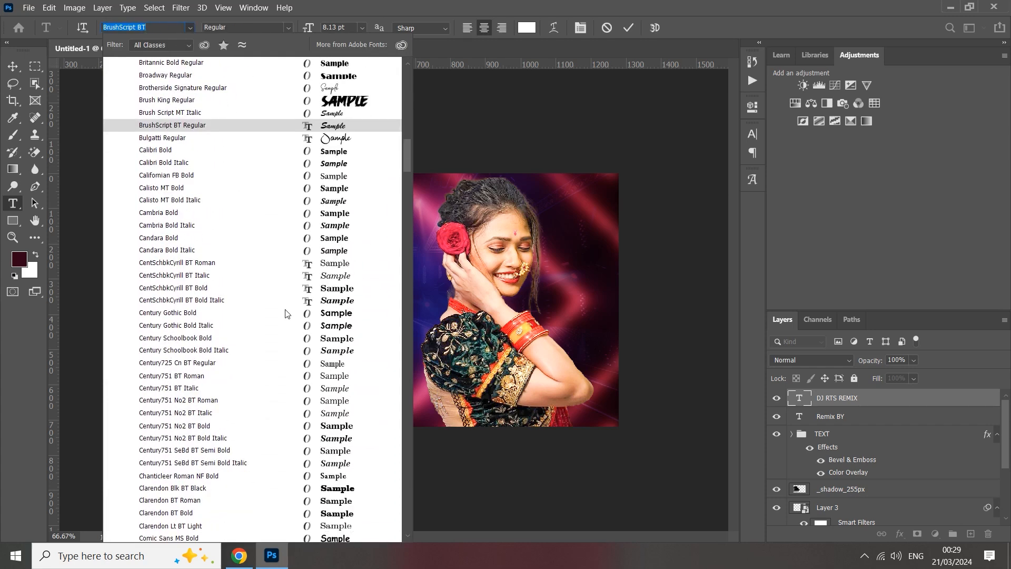
scroll(313, 313, "down", 6)
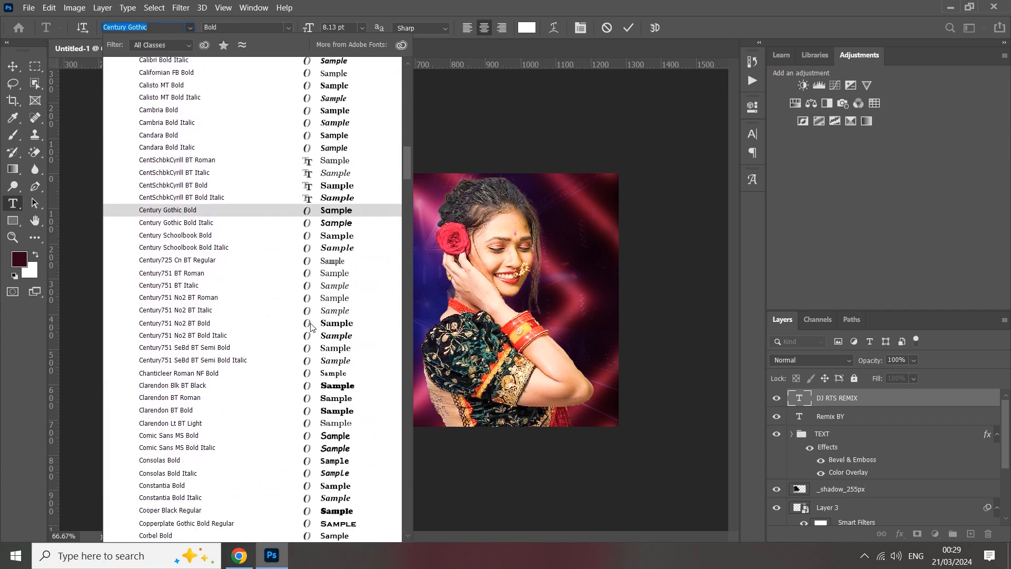
Set the DJ RTS REMIX line's font to Bahnschrift SemiBold and commit the text.
left_click(752, 135)
left_click(750, 136)
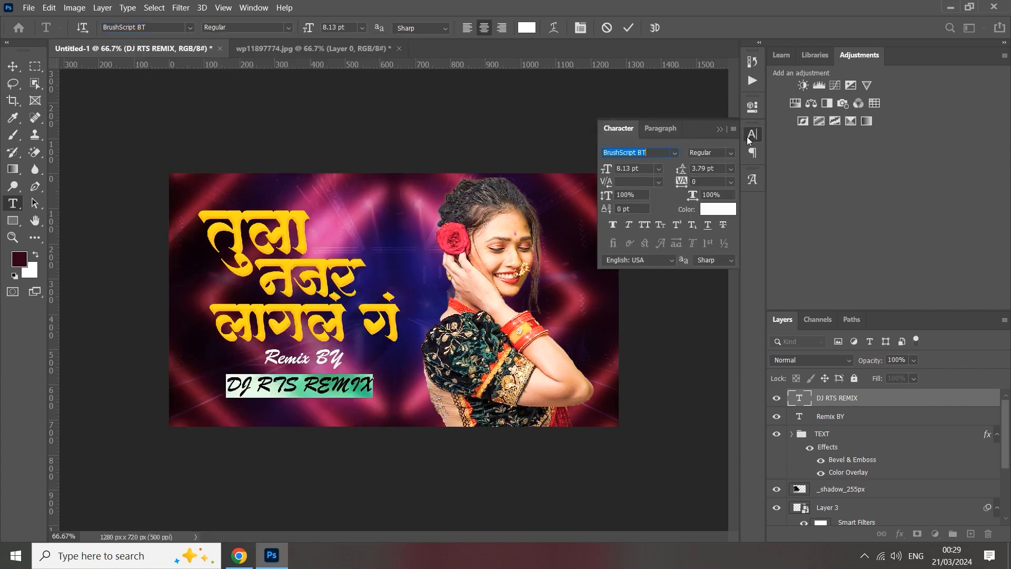
left_click(674, 153)
scroll(843, 229, "down", 4)
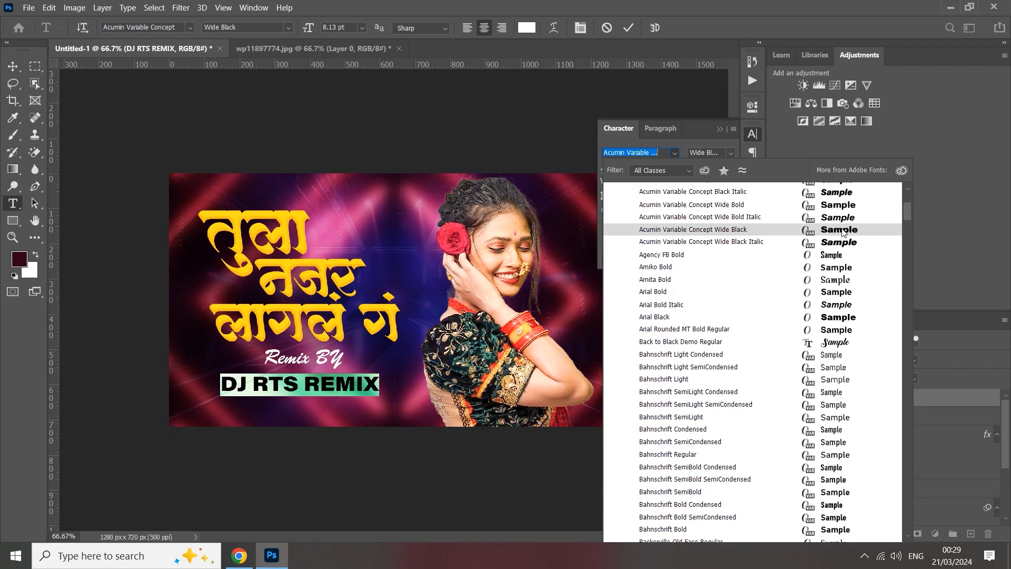
scroll(843, 232, "down", 5)
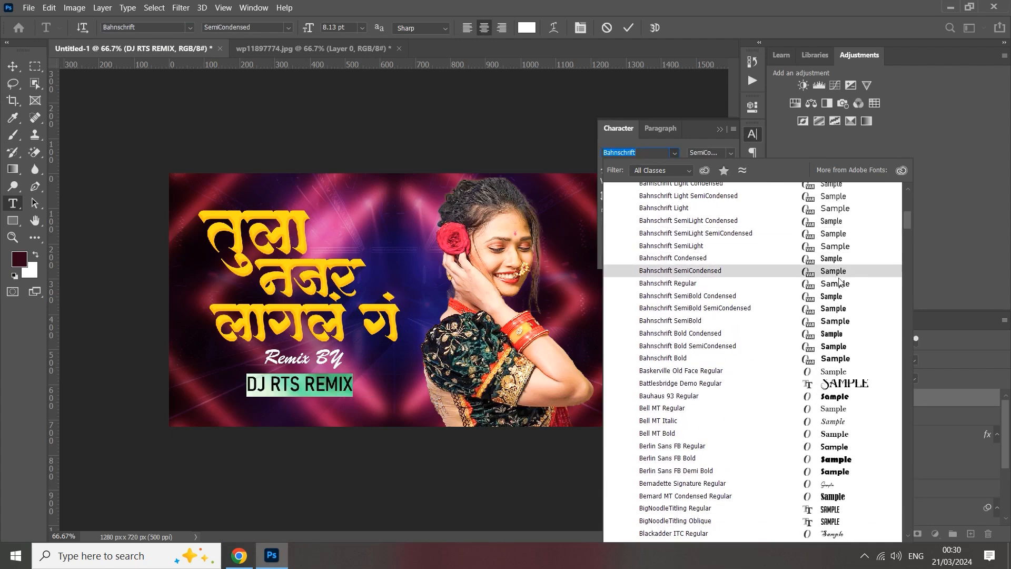
left_click(835, 324)
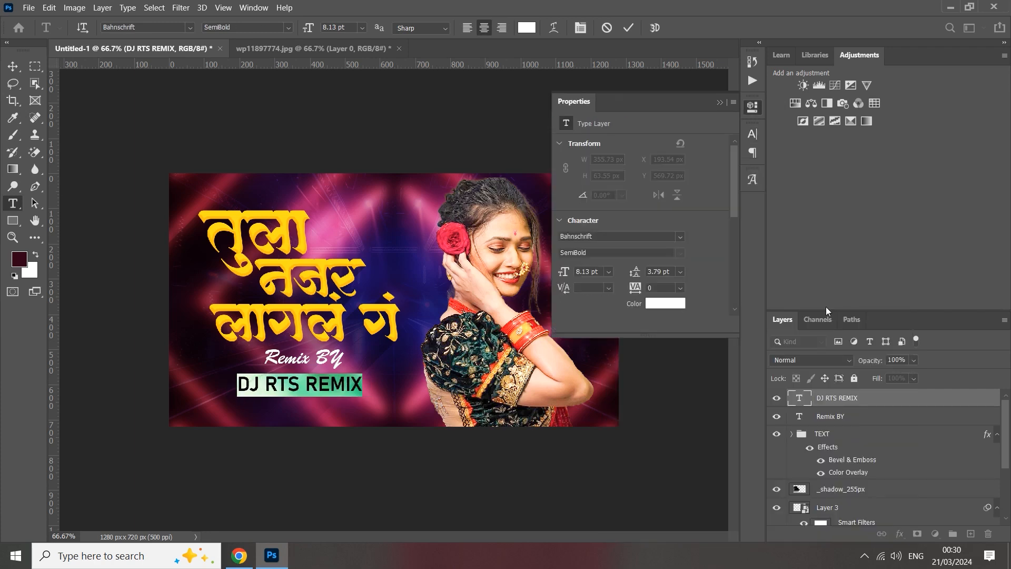
left_click(720, 103)
left_click(629, 27)
Scale the DJ RTS REMIX line up slightly and position it closer beneath the Remix BY credit.
key("ctrl+t")
mouse_move(361, 385)
left_mouse_down()
mouse_move(374, 388)
mouse_move(344, 382)
left_mouse_up()
left_click(652, 28)
Place the ornamental divider image 1 (87) from the Shop opening PNG Material folder as an embedded object.
left_click(29, 8)
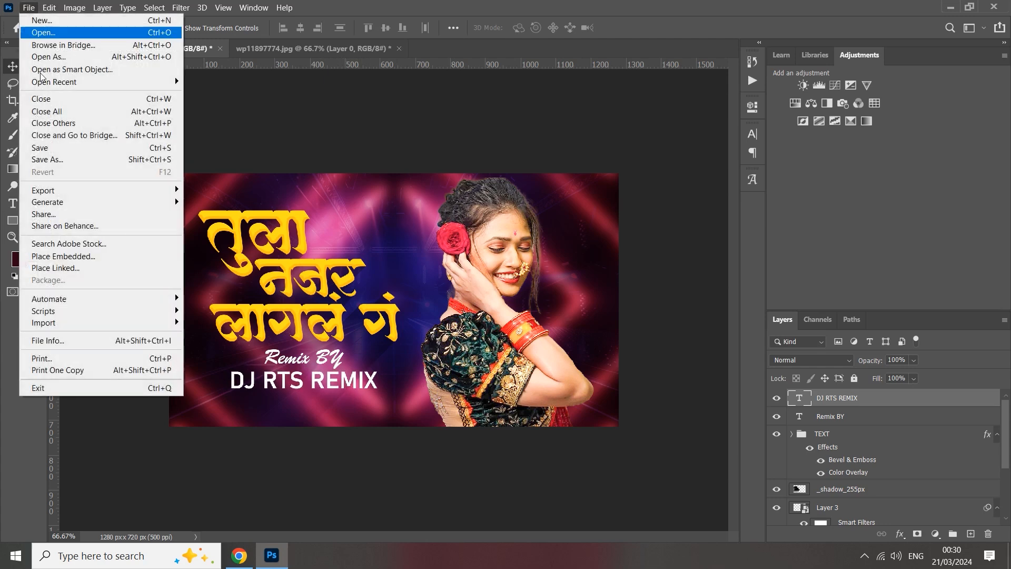
left_click(102, 263)
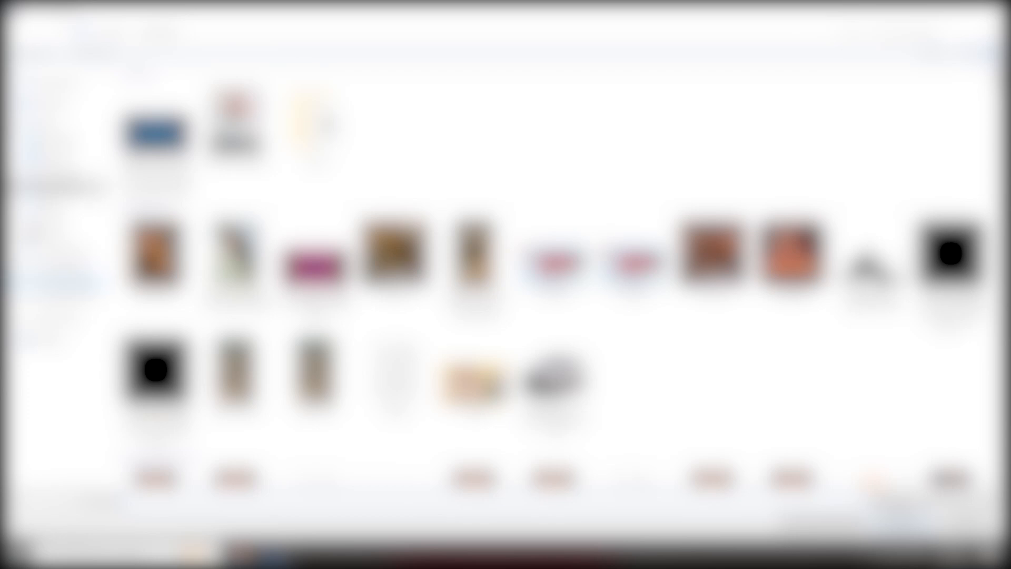
left_click(65, 281)
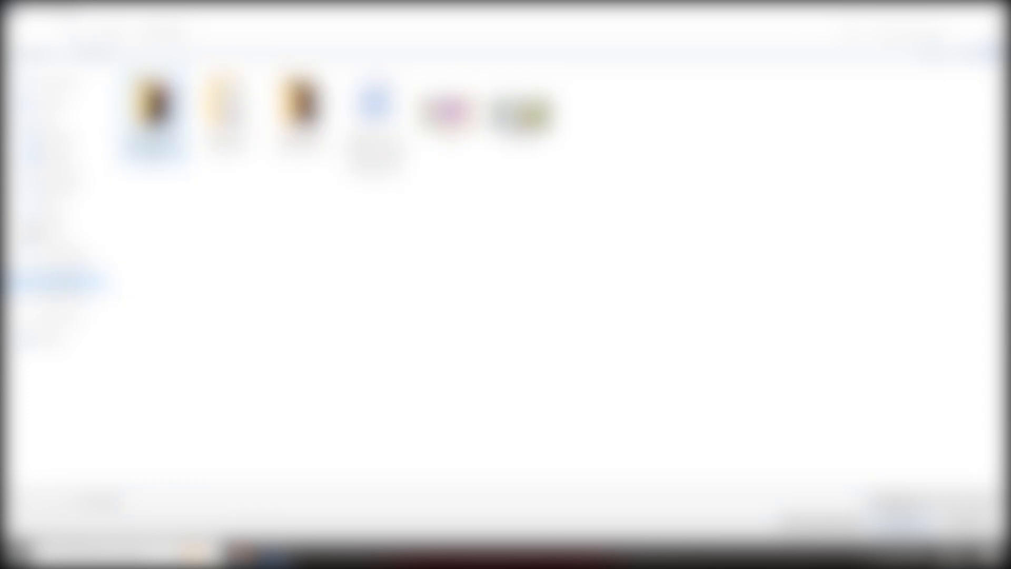
double_click(152, 114)
double_click(226, 110)
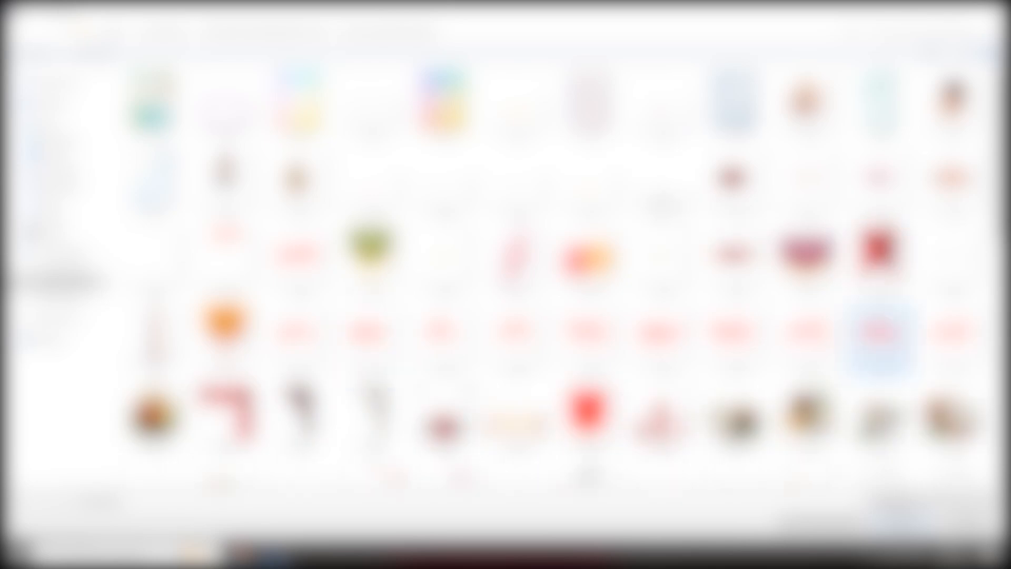
scroll(806, 305, "down", 3)
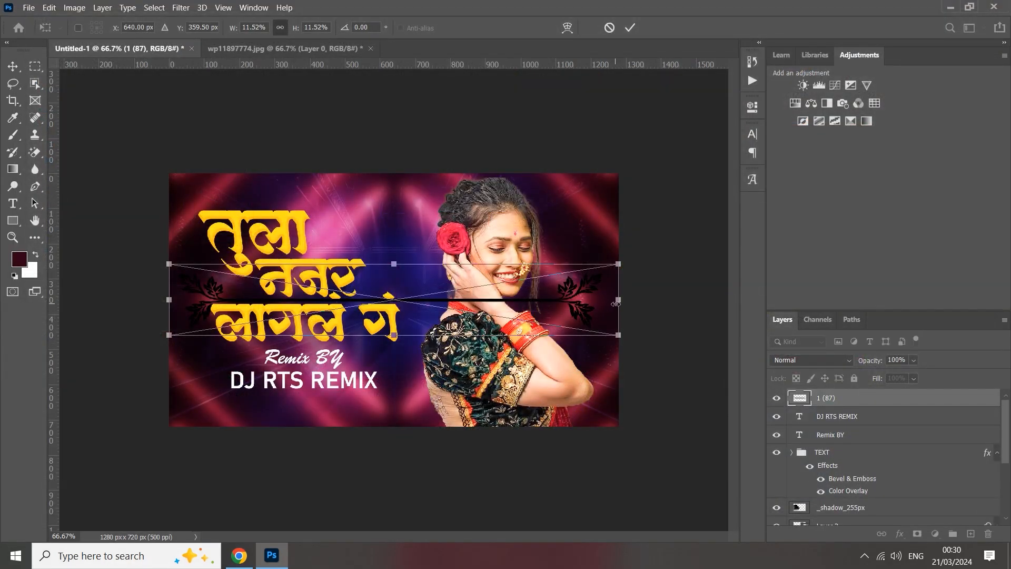
Scale the ornamental divider down to fit under the DJ RTS REMIX line and commit its placement.
left_click_drag(616, 304, 269, 271)
left_click_drag(250, 316, 332, 413)
left_click(630, 29)
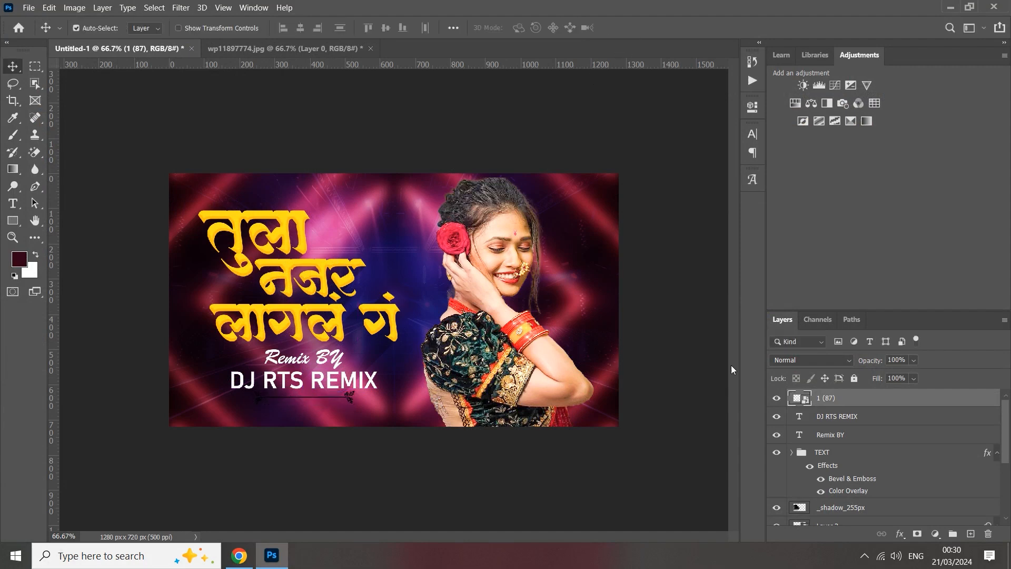
Apply a white Color Overlay layer style to the ornamental divider.
right_click(829, 404)
left_click(703, 11)
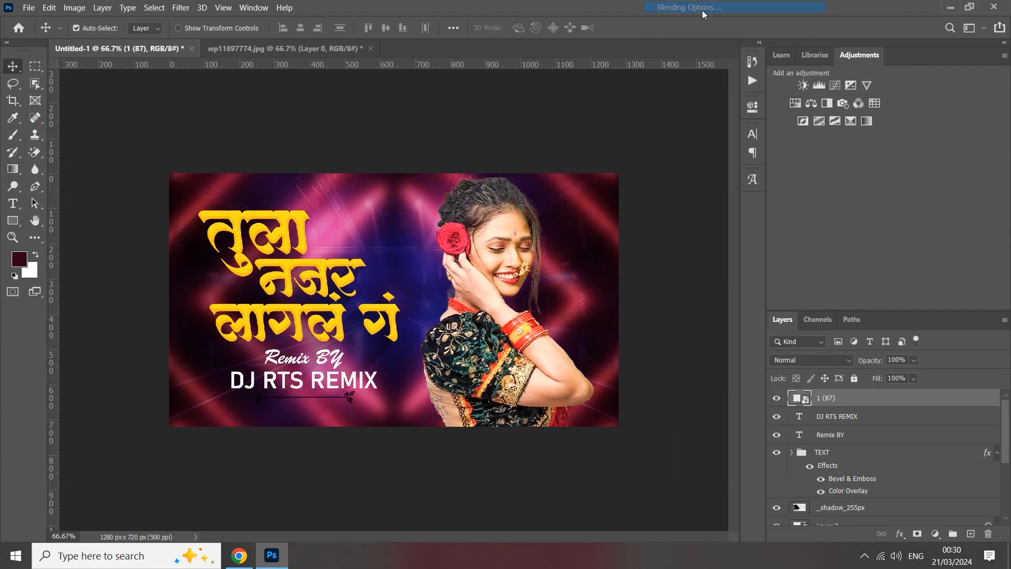
left_click_drag(580, 171, 649, 125)
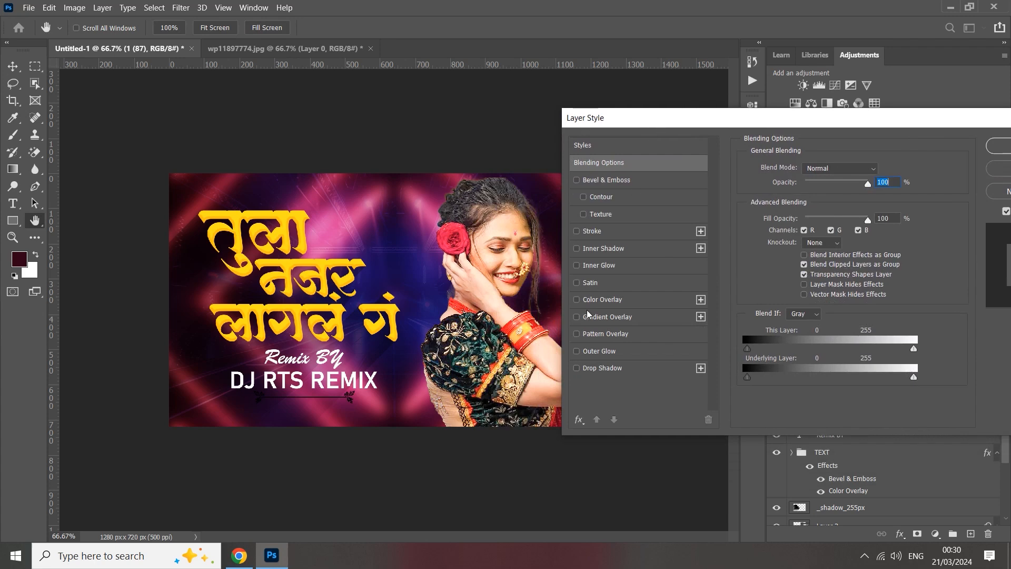
left_click(587, 301)
left_click(883, 177)
left_click_drag(670, 264, 585, 225)
left_click(891, 224)
left_click(1010, 150)
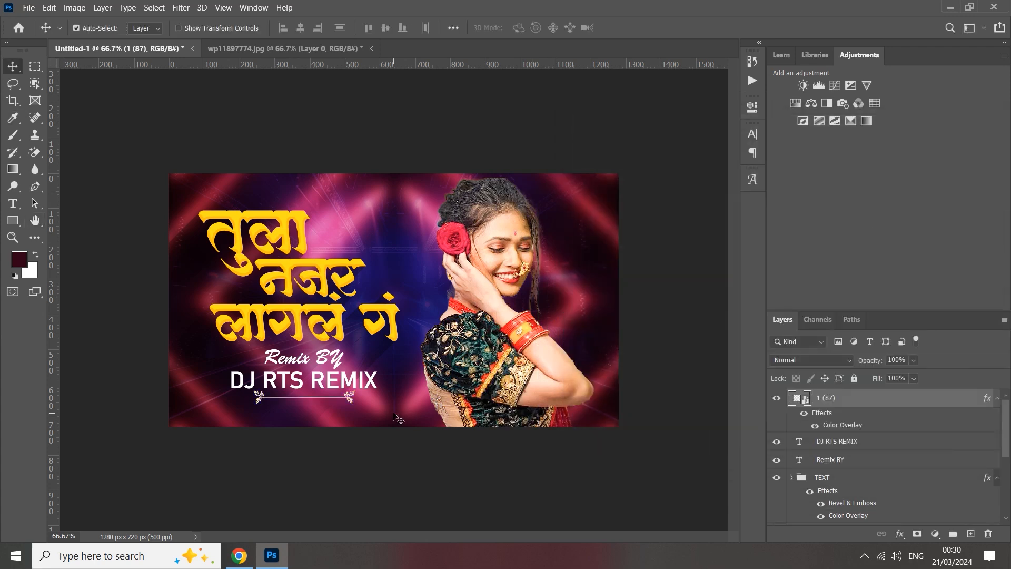
Shrink the ornamental divider further, nudge it slightly down below the DJ RTS REMIX line, and deselect it.
key("ctrl+t")
left_click_drag(357, 398, 345, 397)
left_click(630, 27)
key("ctrl+plus")
left_click_drag(409, 351, 472, 347)
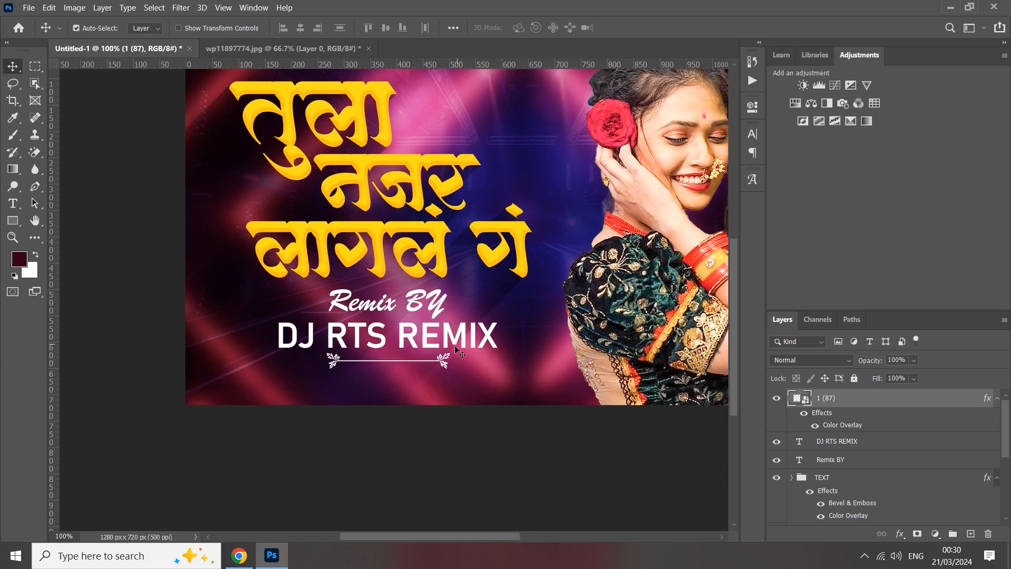
key("ctrl+t")
left_click_drag(419, 367, 418, 365)
left_click(630, 28)
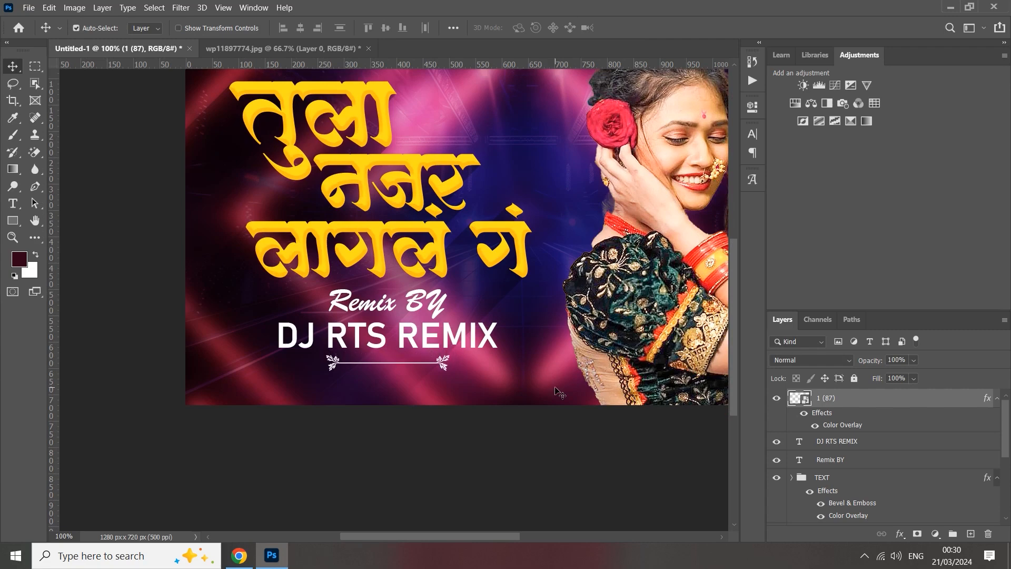
key("ctrl+minus")
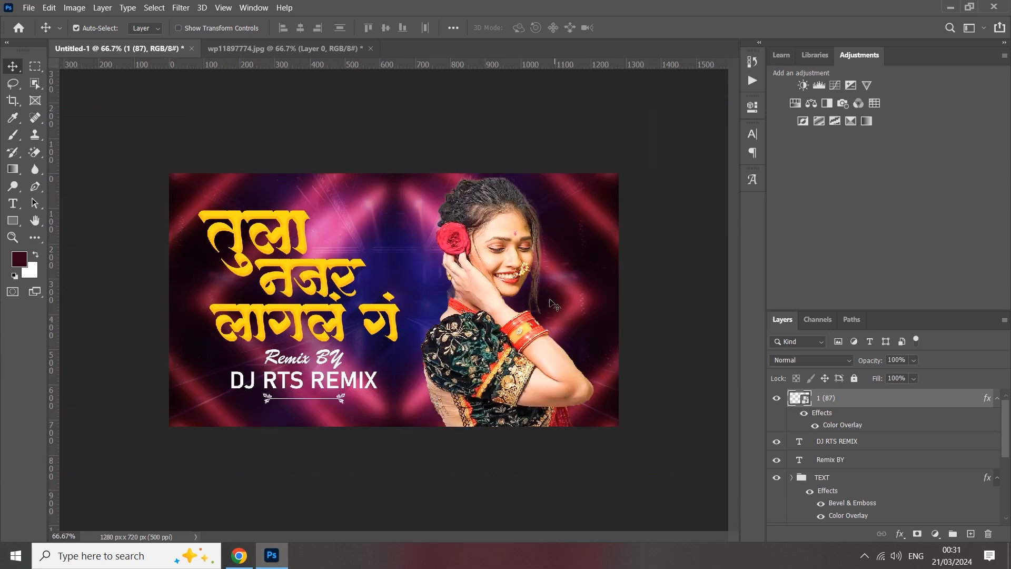
left_click(447, 128)
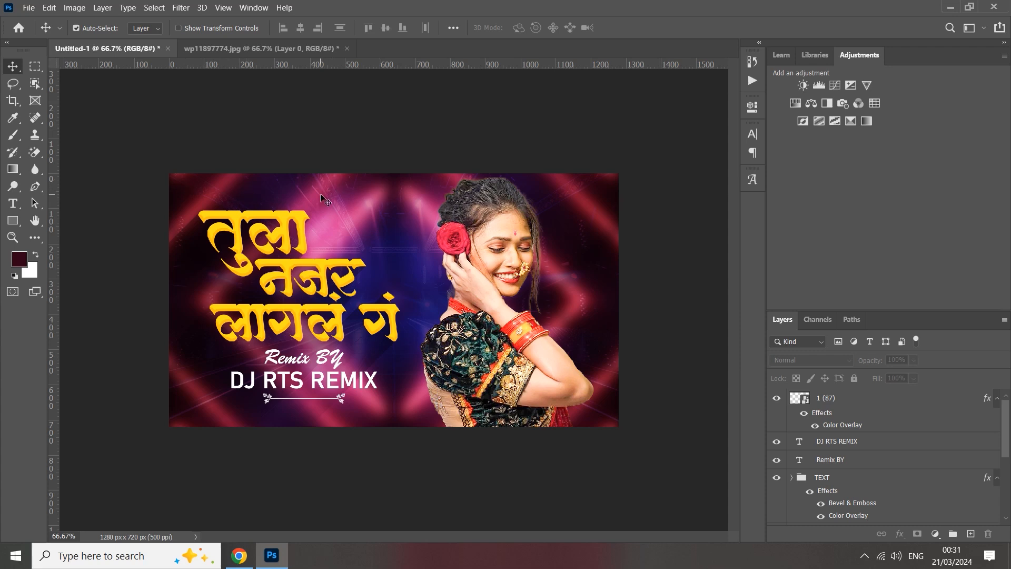
Add a smooth Inner Bevel effect with a size of 49 px to the DJ RTS REMIX line.
left_click(335, 375)
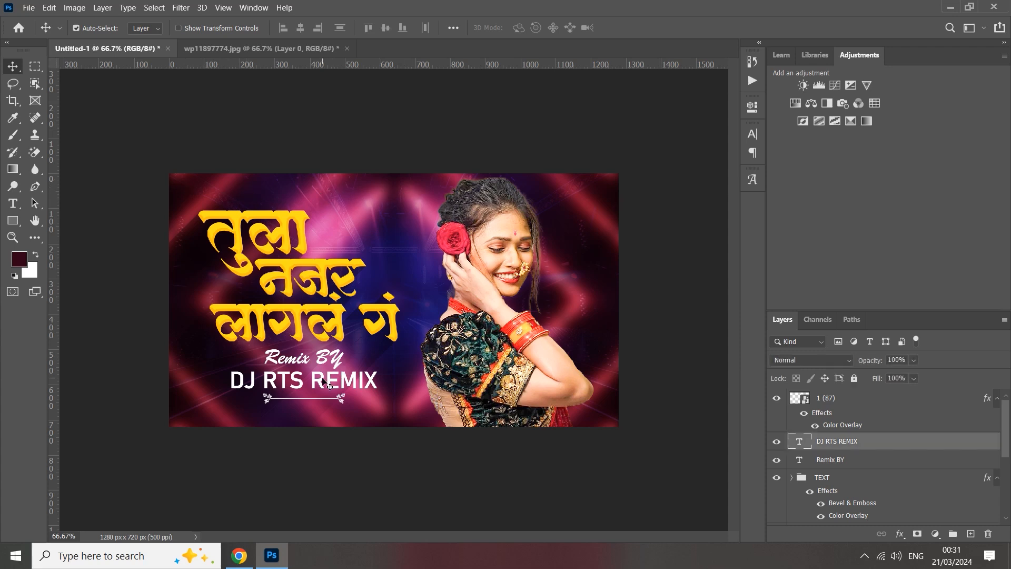
right_click(833, 442)
left_click(877, 19)
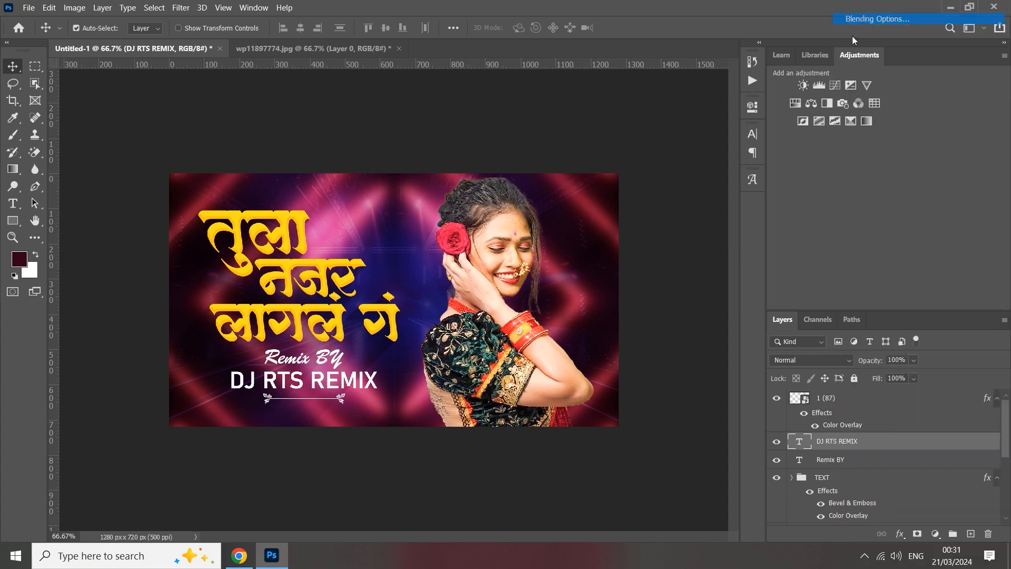
left_click(505, 180)
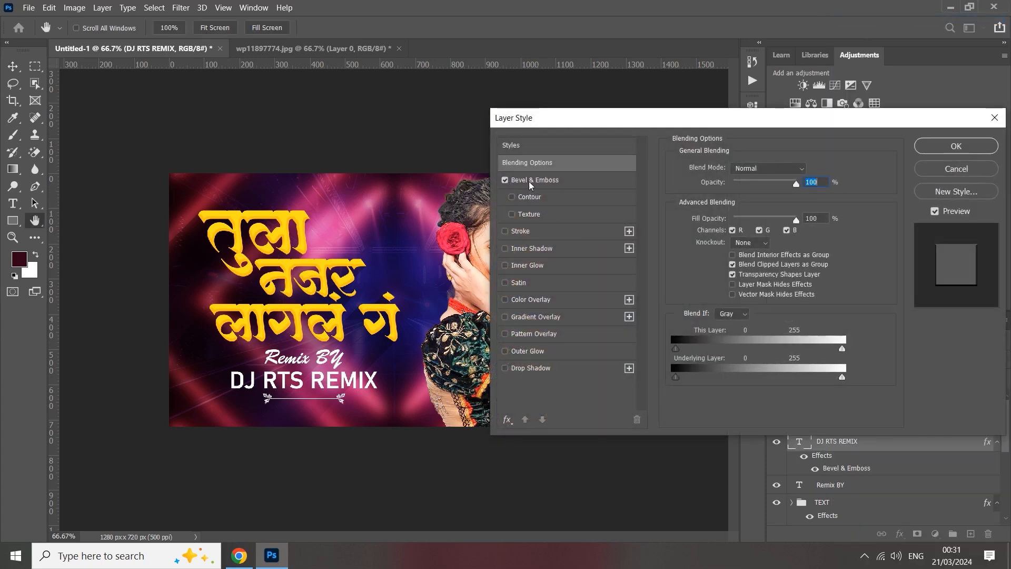
left_click(531, 180)
left_click_drag(742, 223, 751, 226)
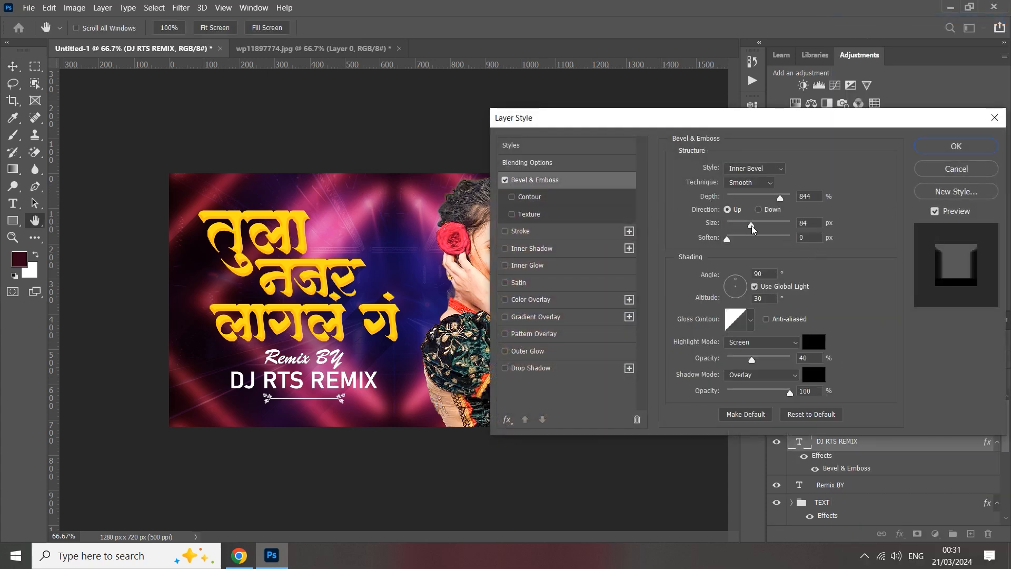
Add a Drop Shadow with adjusted settings to the DJ RTS REMIX line and apply the layer style.
left_click(505, 368)
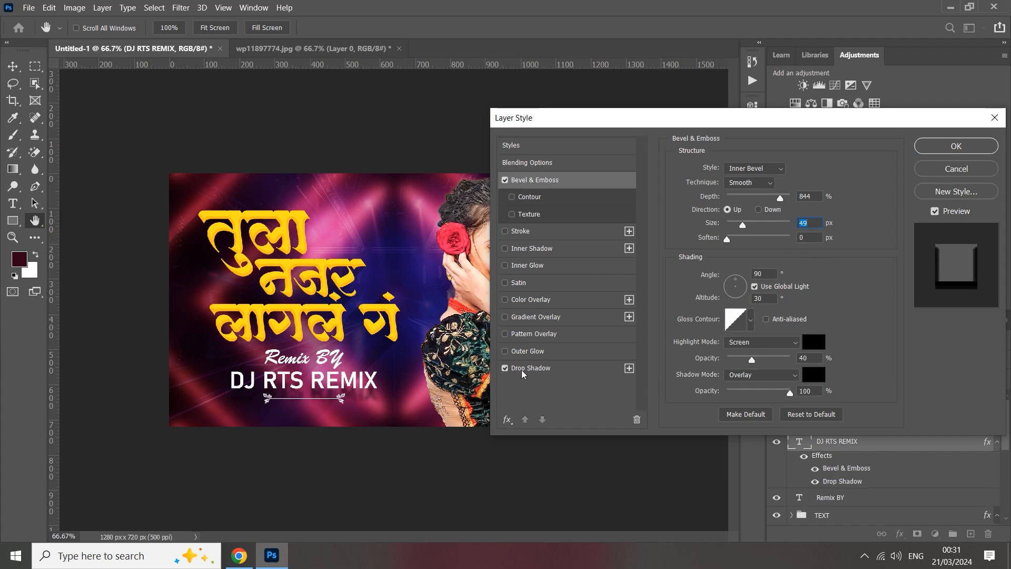
left_click(524, 369)
left_click_drag(742, 234, 723, 230)
left_click(935, 153)
Copy the layer style of the DJ RTS REMIX line onto the Remix BY credit.
right_click(843, 447)
left_click(738, 444)
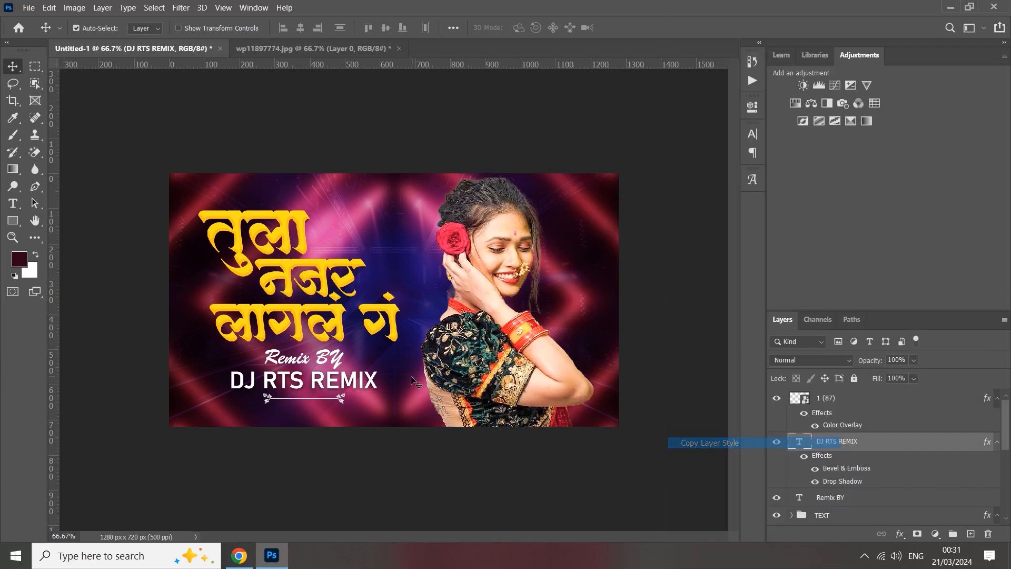
left_click(342, 358)
right_click(821, 497)
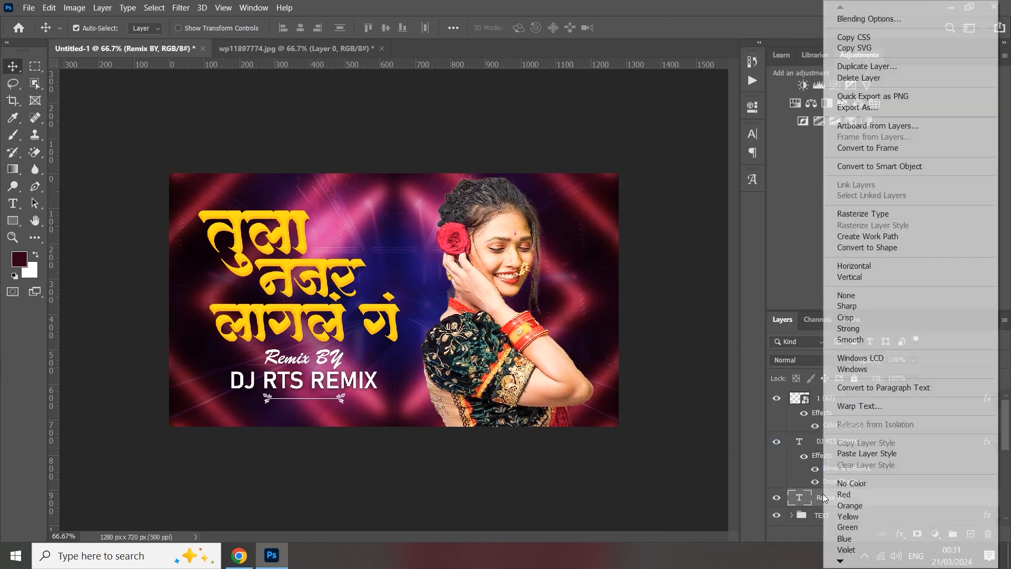
left_click(840, 455)
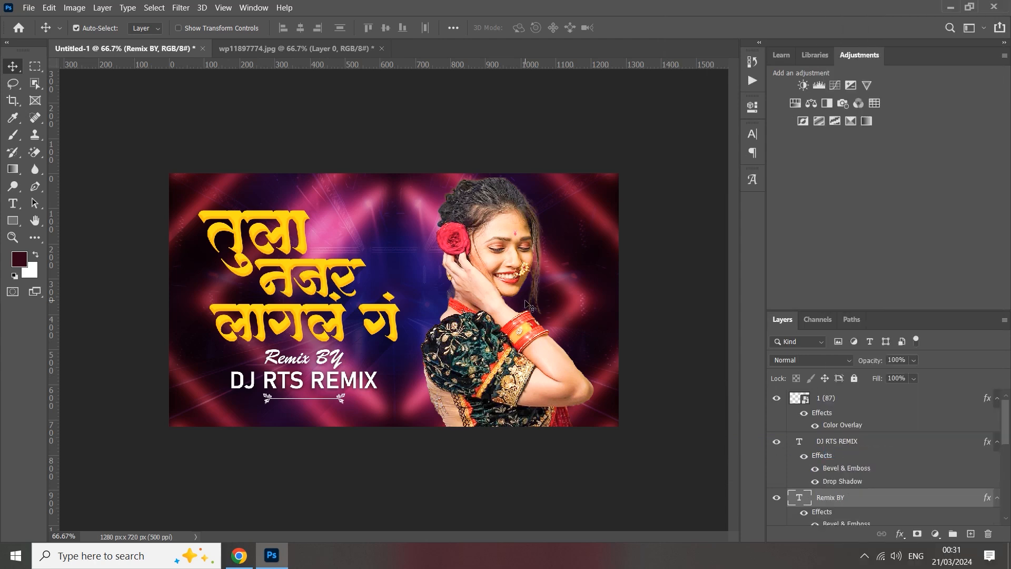
Nudge the woman's cutout slightly up and to the left, and add an Inner Shadow effect to it.
left_click(477, 260)
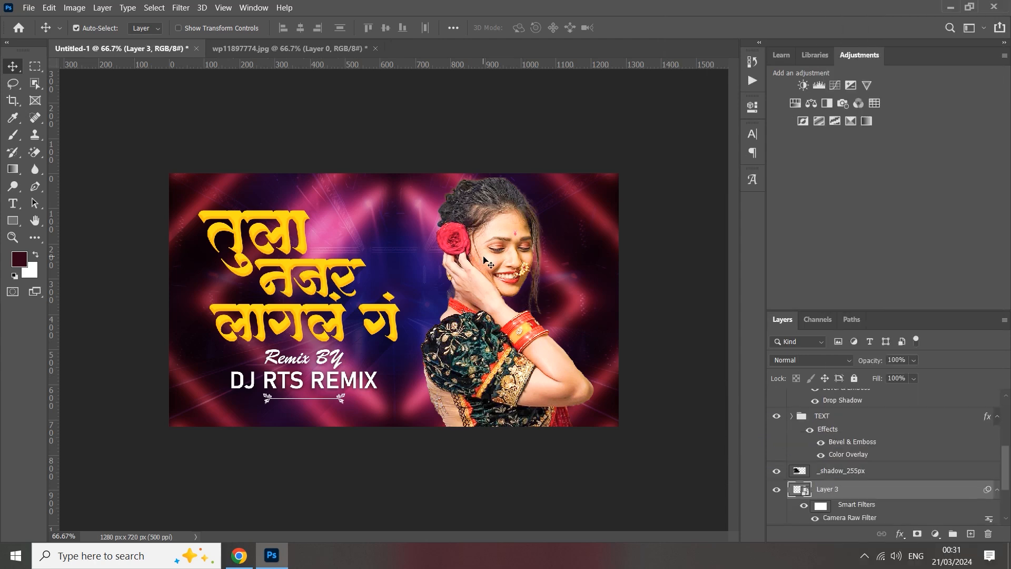
left_click_drag(484, 256, 482, 253)
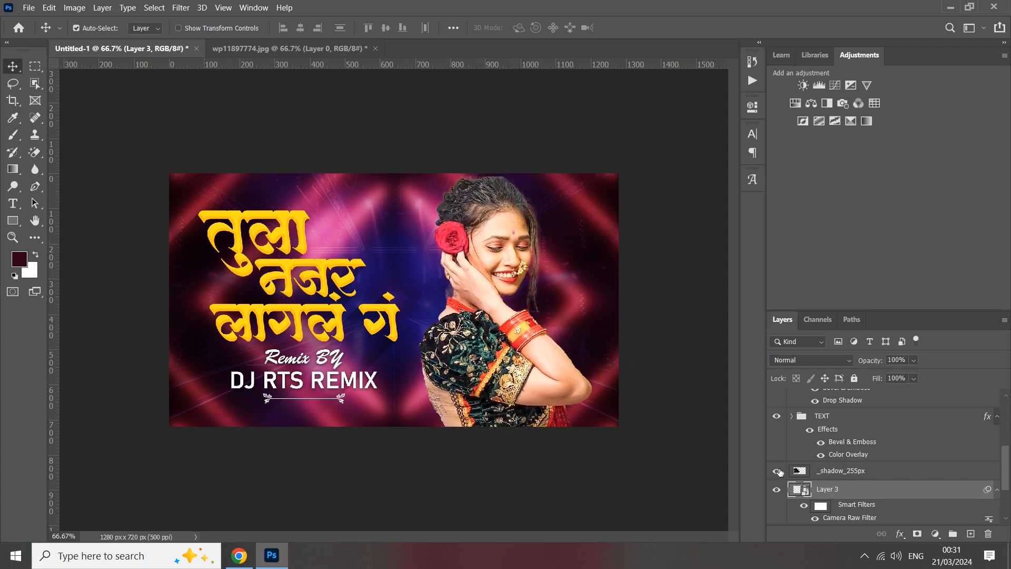
right_click(822, 493)
left_click(864, 9)
left_click_drag(537, 122, 664, 113)
left_click(573, 253)
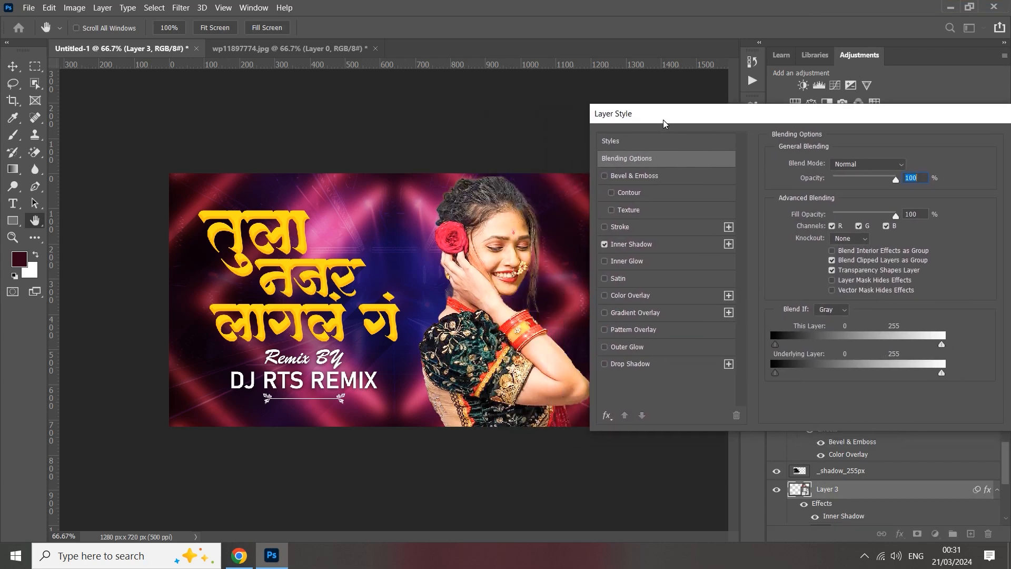
Give the woman's cutout a Drop Shadow with a size of 24 px and turn on its Inner Glow effect.
left_click(629, 366)
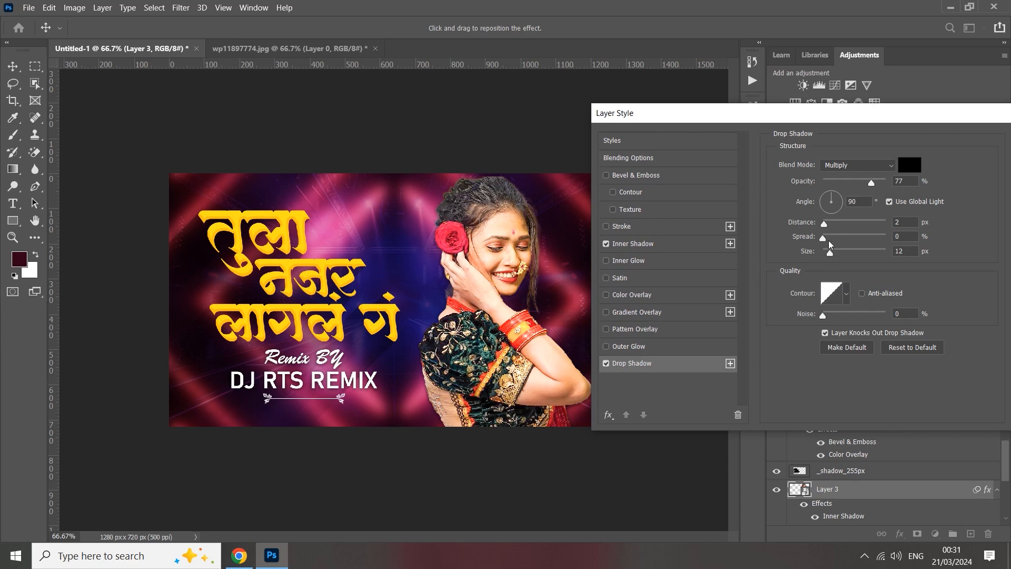
left_click_drag(831, 255, 833, 255)
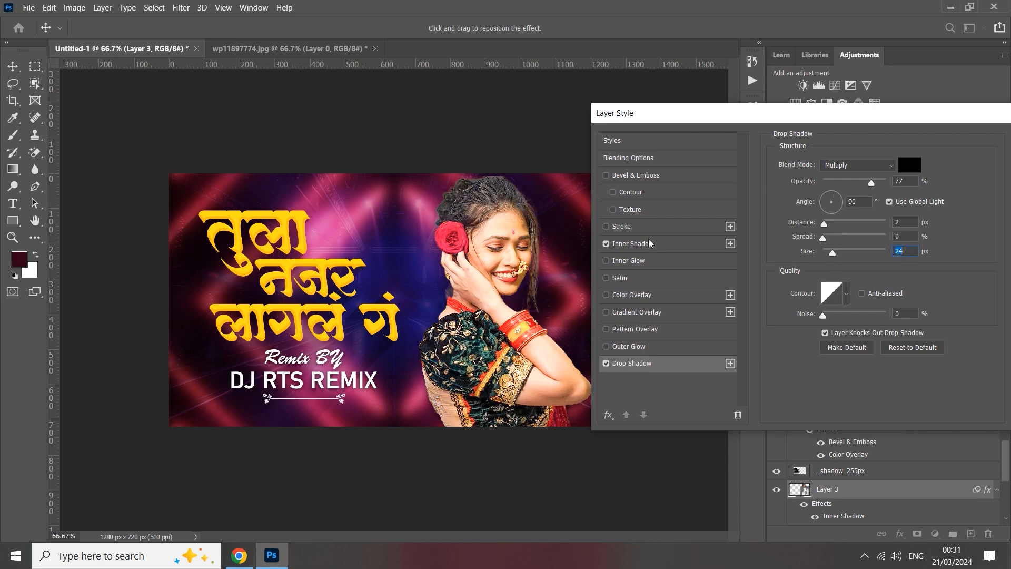
left_click(622, 262)
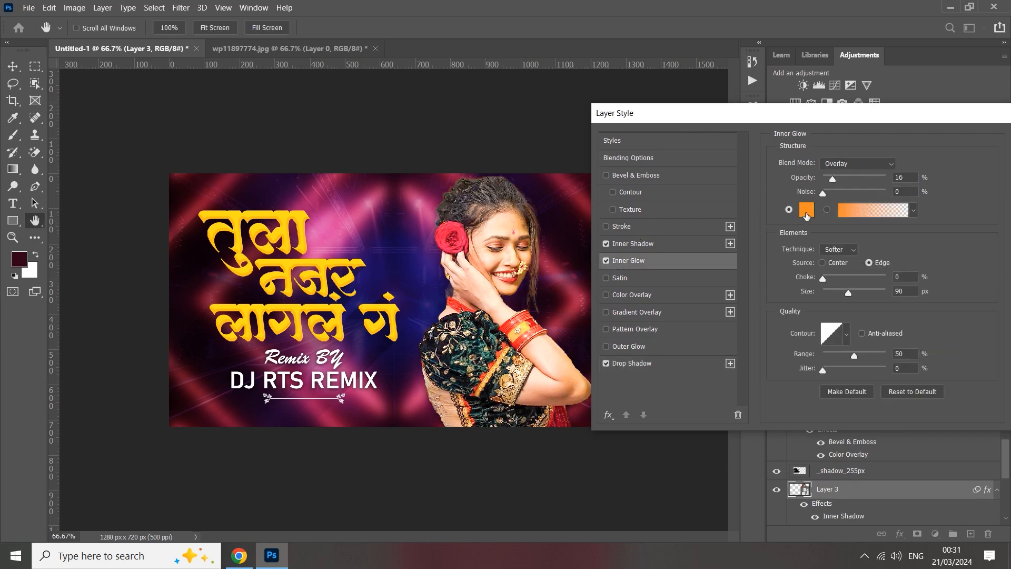
left_click(808, 210)
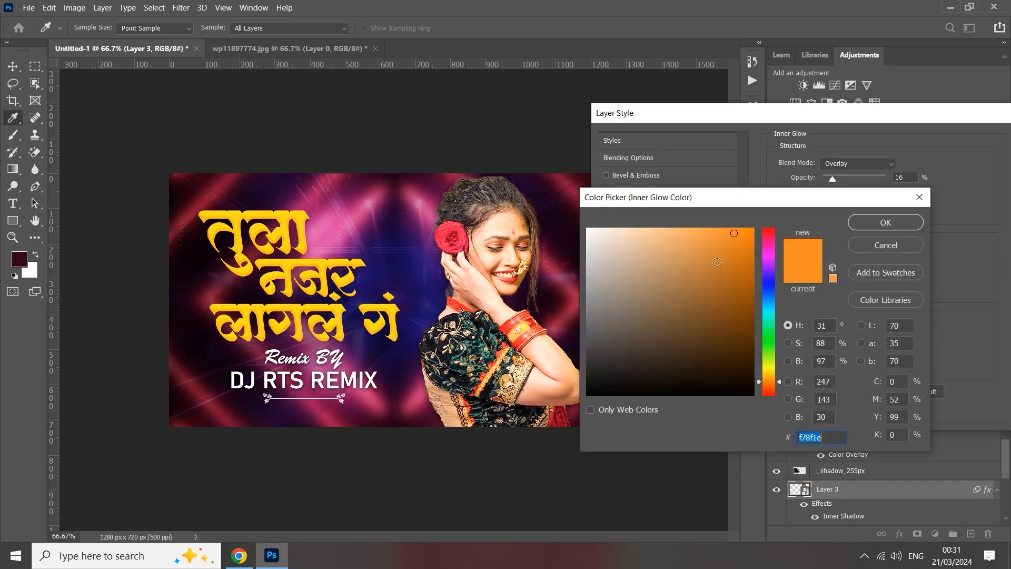
left_click(862, 226)
Set the cutout's Inner Glow to pink #a92f73 sampled from the background, 56% opacity and 95 px size, and apply the layer style.
mouse_move(833, 179)
left_mouse_down()
mouse_move(872, 190)
mouse_move(846, 192)
left_mouse_up()
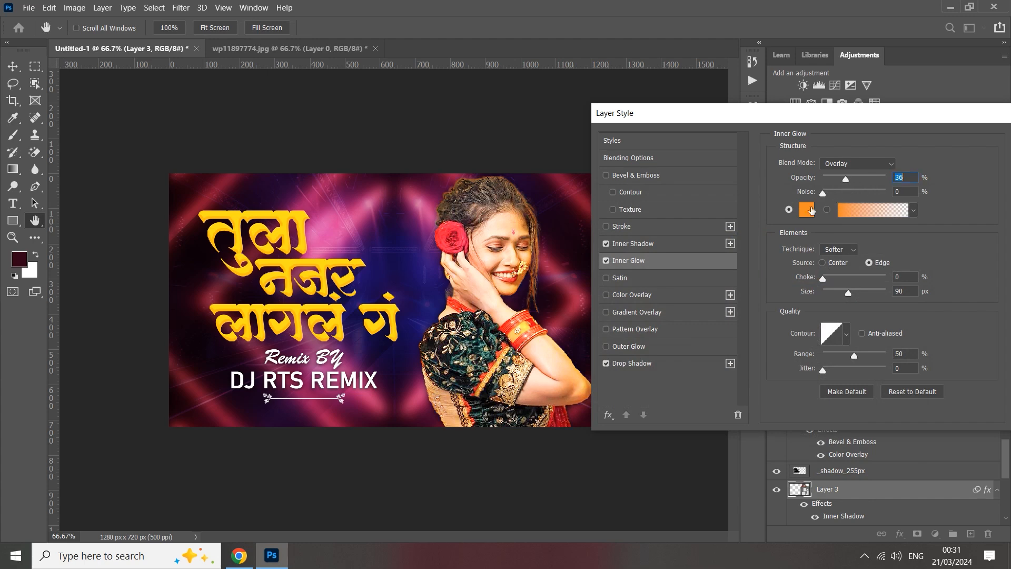
left_click(809, 208)
left_click(426, 198)
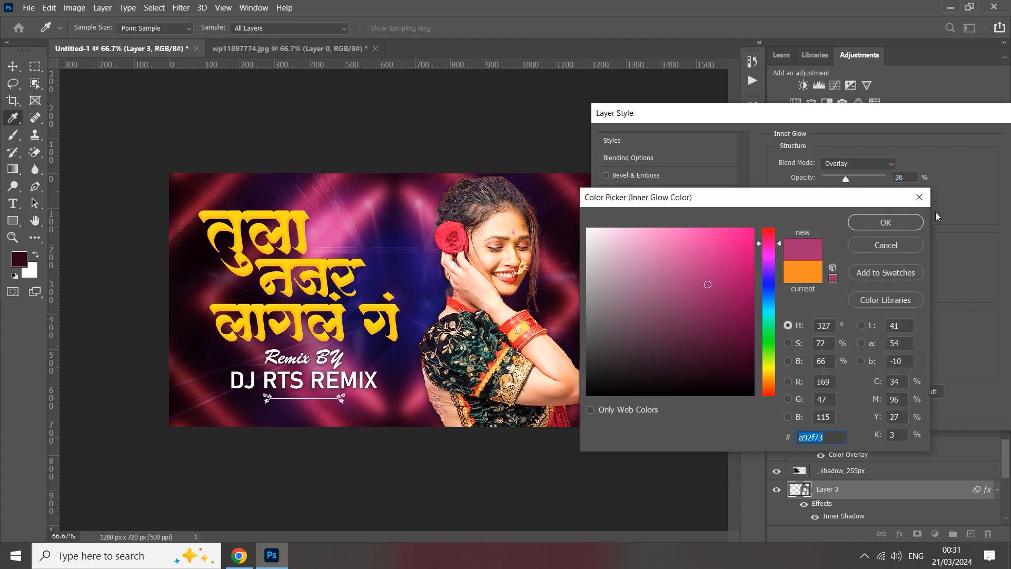
left_click(879, 222)
left_click_drag(849, 181, 858, 180)
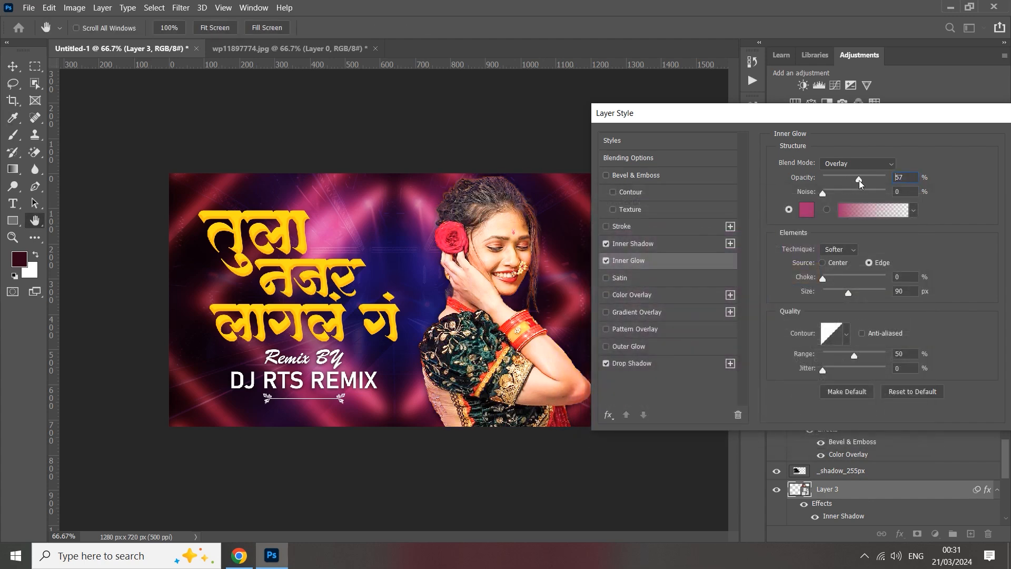
mouse_move(849, 293)
left_mouse_down()
mouse_move(874, 292)
mouse_move(851, 296)
left_mouse_up()
left_click_drag(685, 113, 529, 113)
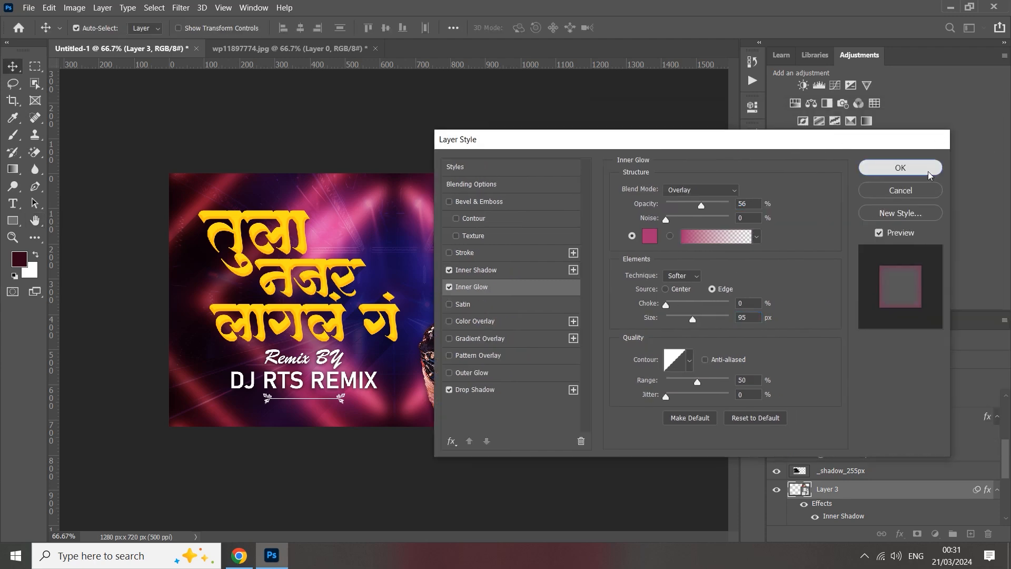
left_click(900, 167)
key("ctrl+minus")
key("ctrl+minus")
key("ctrl+plus")
key("ctrl+plus")
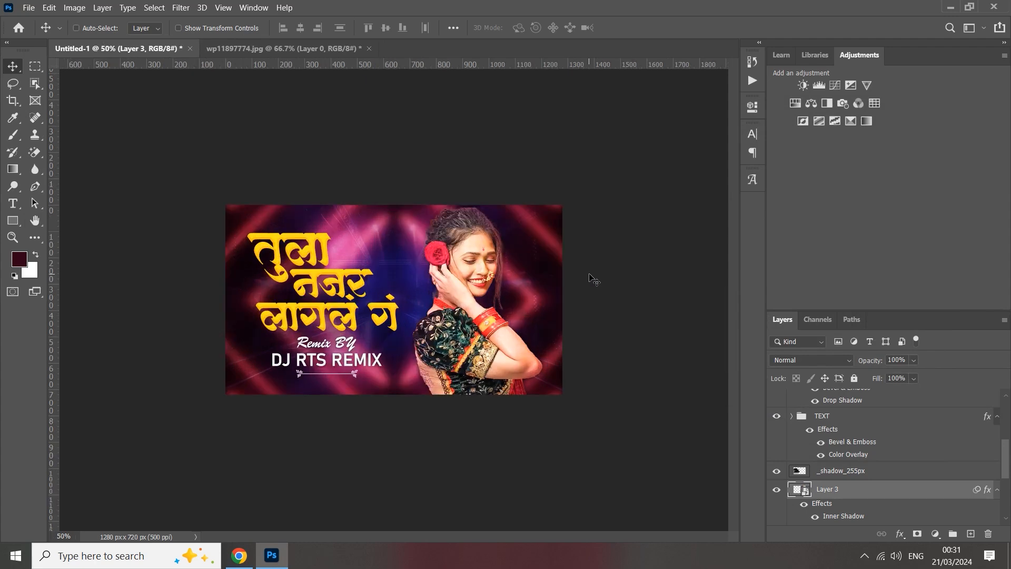
Stamp all visible layers into a new merged layer above the ornamental divider layer 1 (87).
scroll(919, 477, "up", 5)
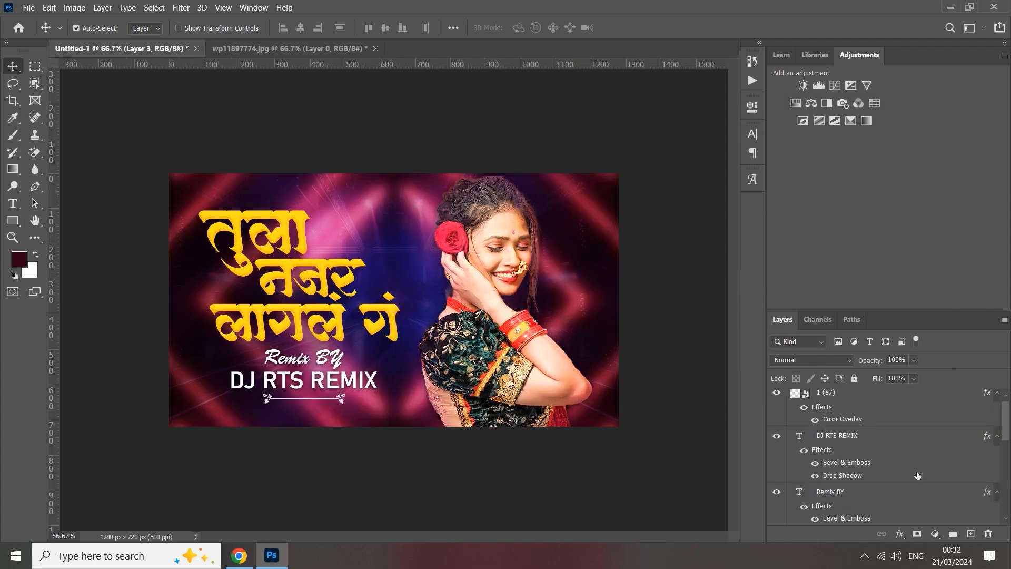
left_click(831, 402)
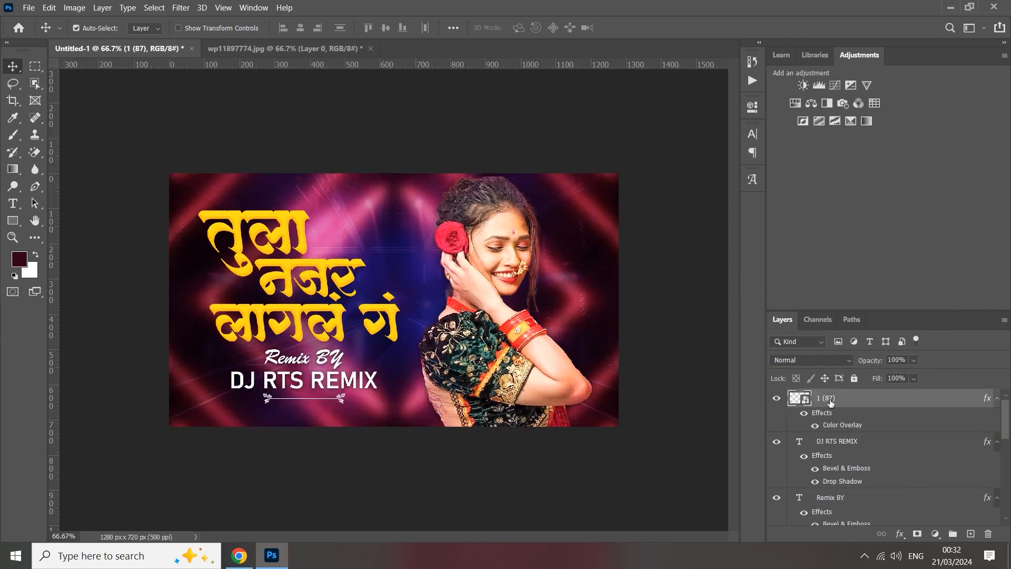
key("ctrl+alt+shift+e")
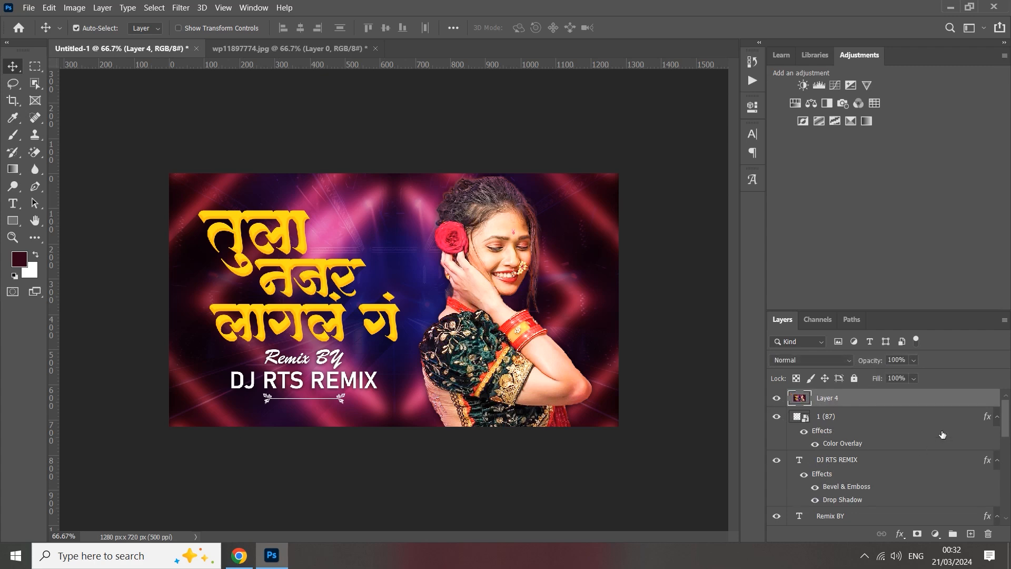
Try a Color Lookup adjustment layer above the merged layer, going through the 3DLUT presets from 2Strip.look to Candlelight.CUBE.
mouse_move(1005, 414)
left_mouse_down()
mouse_move(1006, 490)
mouse_move(1005, 408)
left_mouse_up()
left_click(935, 534)
left_click(936, 464)
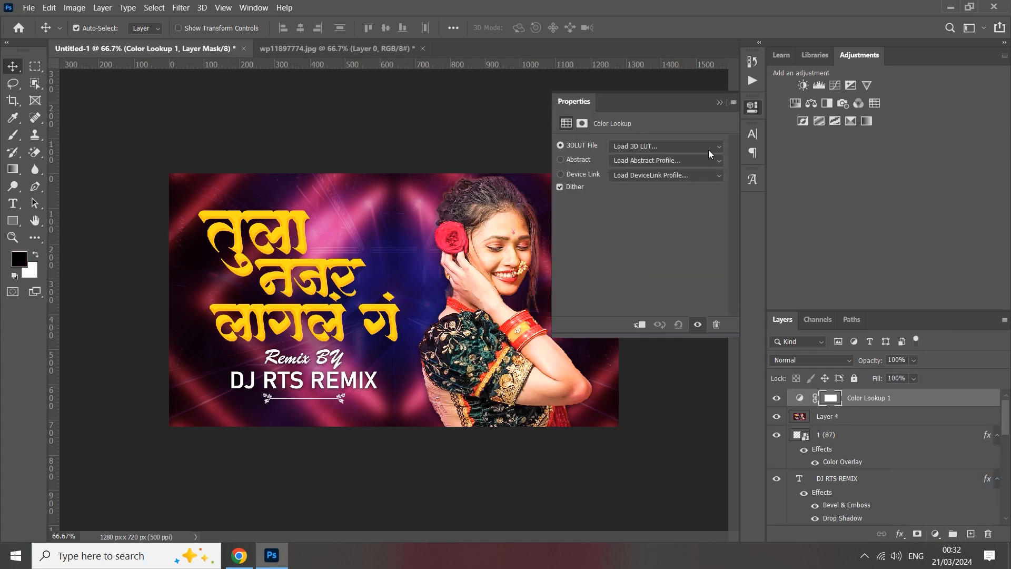
left_click(716, 149)
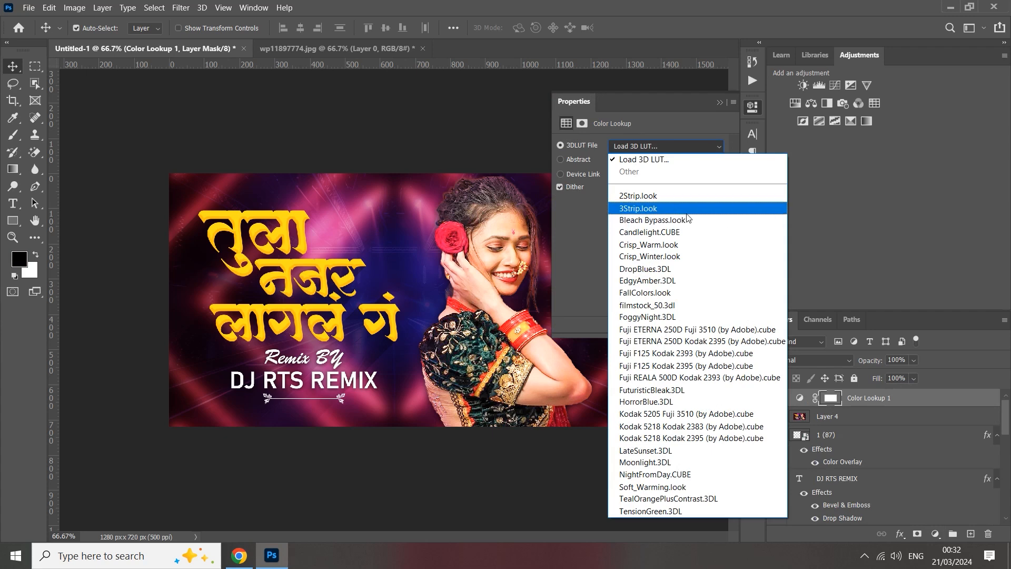
left_click(674, 196)
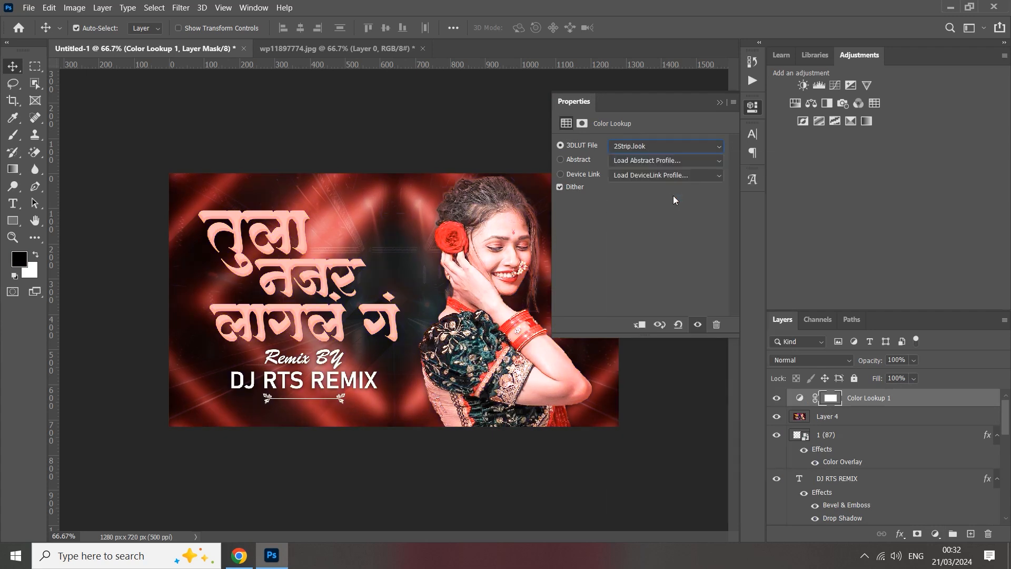
key("Down")
key("Down")
key("Down")
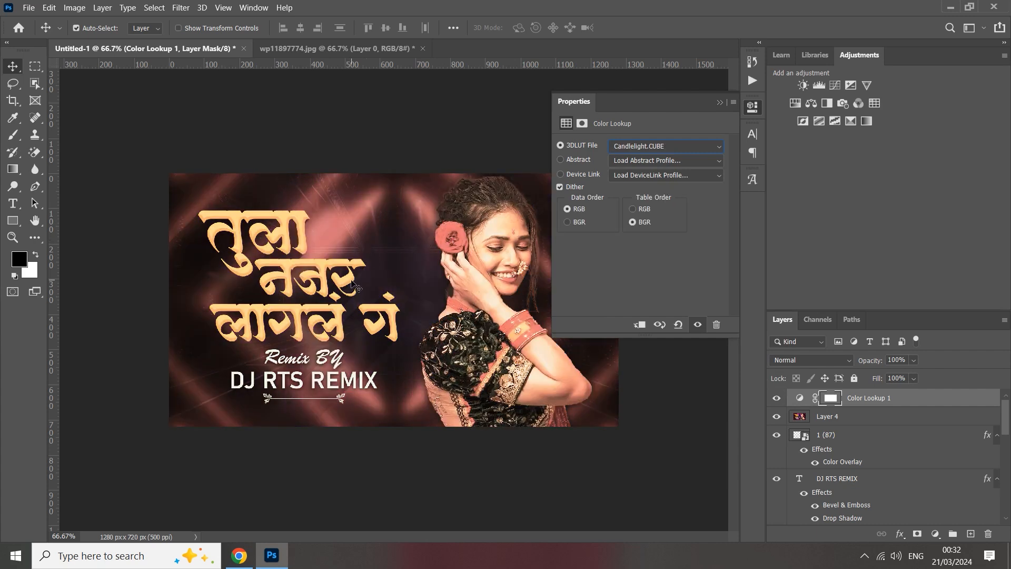
left_click(720, 102)
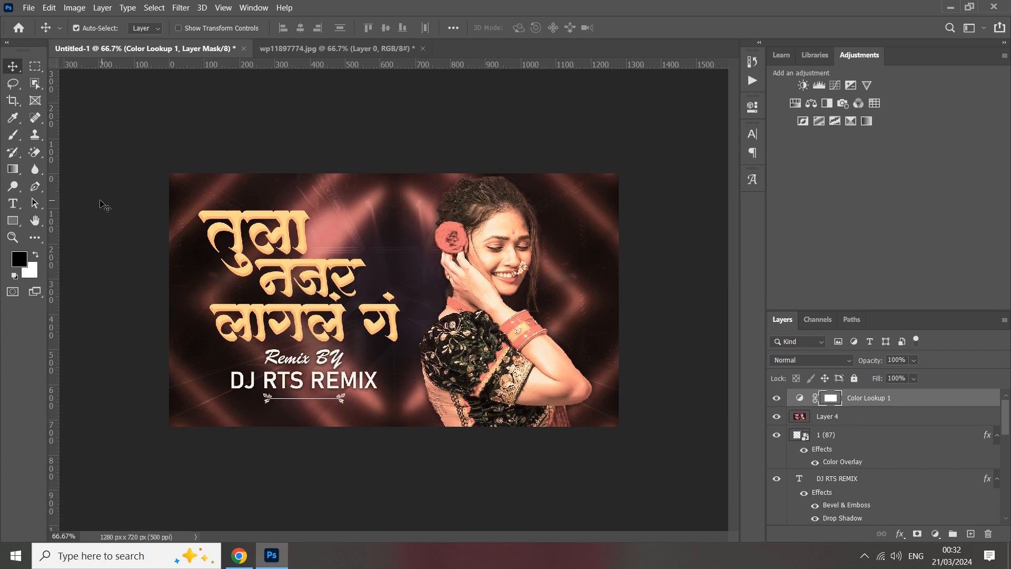
Paint the Color Lookup mask black over the title and credit text with a 600 px soft brush at 38% opacity.
left_click(12, 135)
key("bracketleft")
key("bracketleft")
key("bracketleft")
key("bracketleft")
key("bracketleft")
key("bracketleft")
key("bracketleft")
key("bracketleft")
key("bracketleft")
key("bracketleft")
key("bracketleft")
key("bracketleft")
key("bracketleft")
key("bracketleft")
key("bracketleft")
key("bracketleft")
key("bracketleft")
key("bracketleft")
key("bracketleft")
left_click_drag(261, 31, 224, 40)
key("bracketright")
key("bracketright")
key("bracketright")
key("bracketright")
key("bracketright")
key("bracketright")
key("bracketright")
key("bracketright")
key("bracketright")
key("bracketright")
key("bracketright")
key("bracketleft")
key("bracketleft")
key("bracketleft")
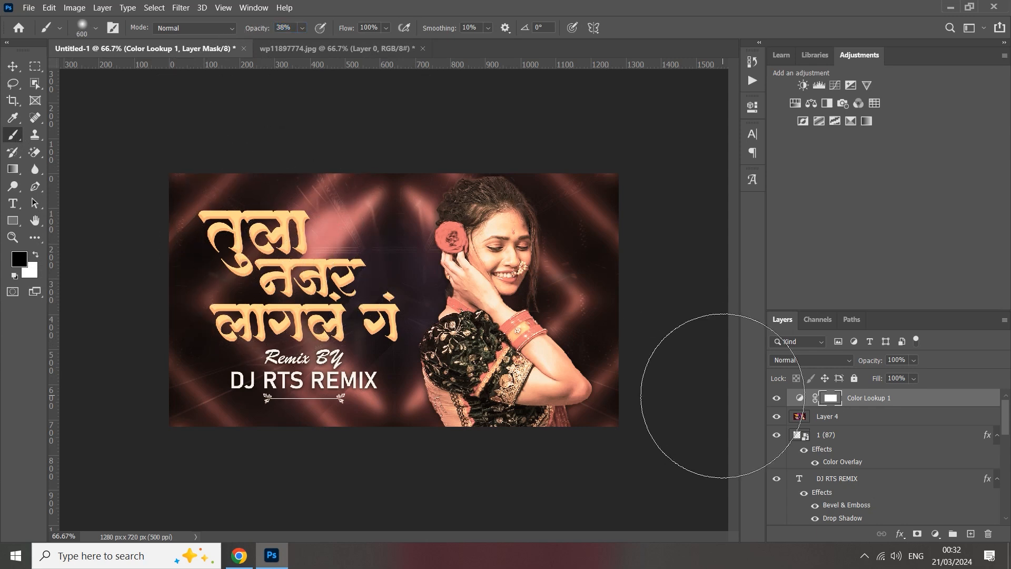
left_click(34, 256)
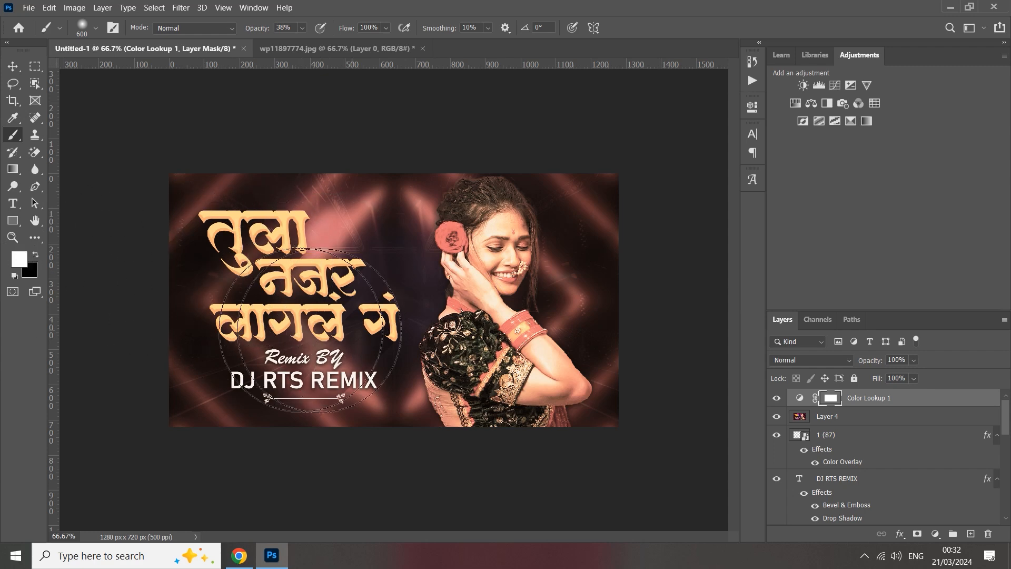
key("x")
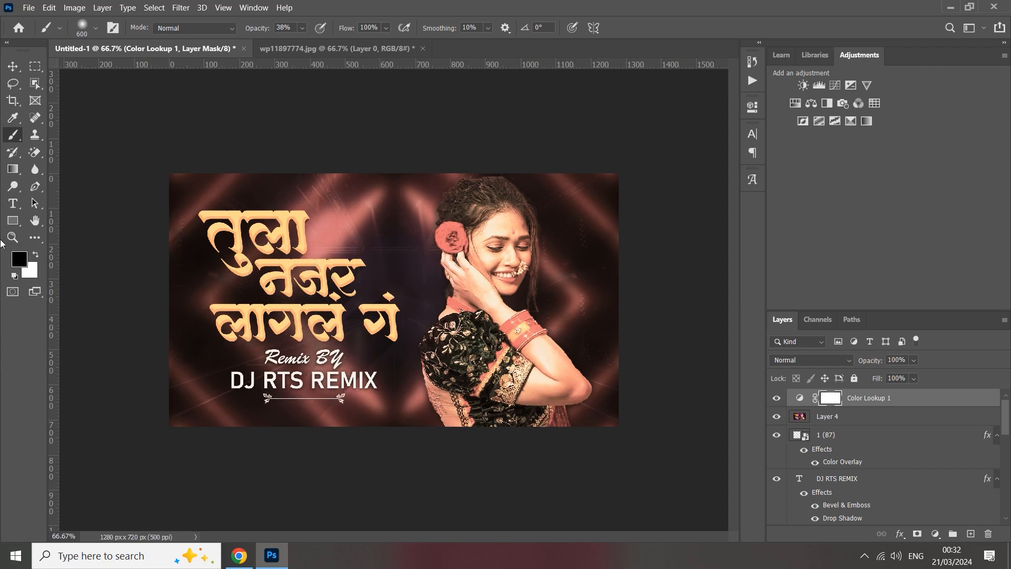
key("x")
key("x")
key("x")
key("x")
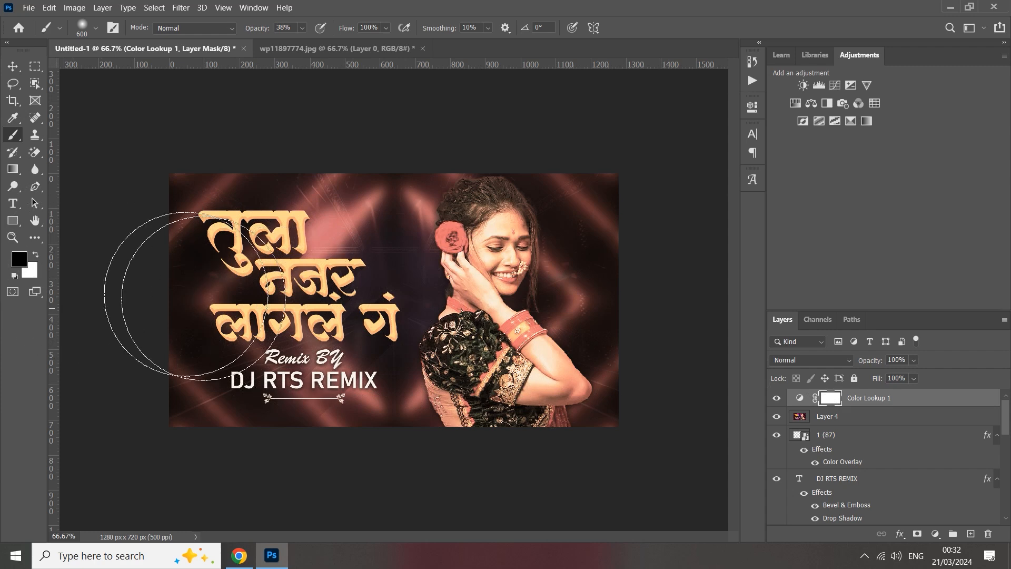
left_click(259, 256)
mouse_move(315, 283)
left_mouse_down()
mouse_move(295, 284)
mouse_move(258, 319)
mouse_move(311, 345)
mouse_move(230, 241)
left_mouse_up()
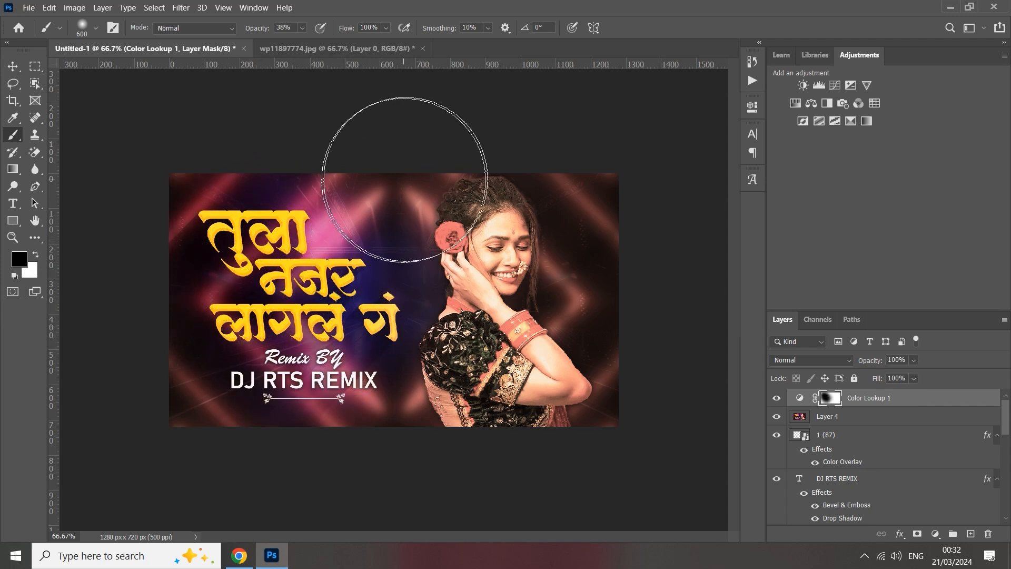
Compare the artwork with and without the Color Lookup layer, and delete that adjustment layer.
left_click(780, 399)
left_click(781, 398)
key("ctrl+minus")
key("ctrl+plus")
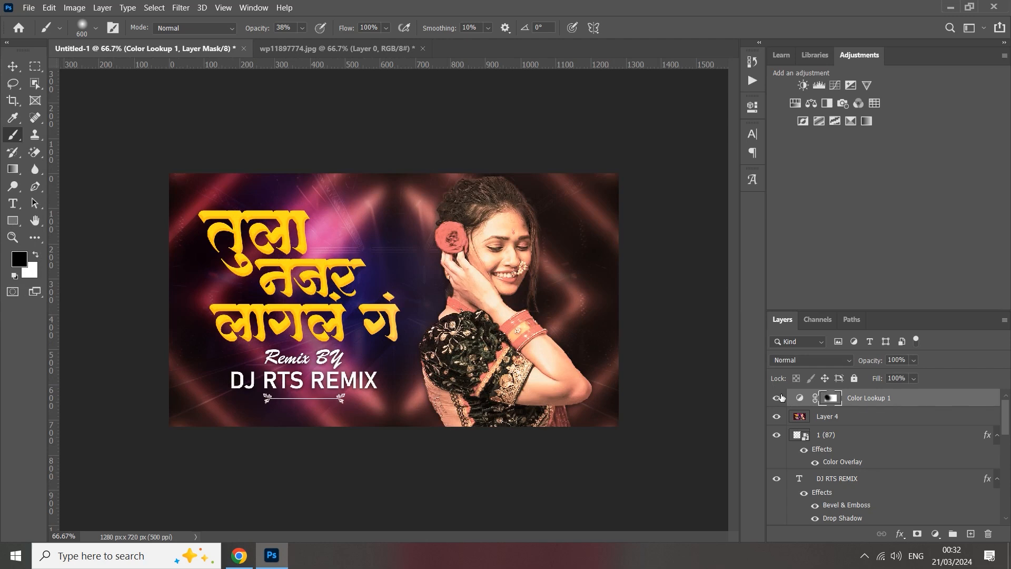
key("Delete")
Add a new Color Lookup adjustment layer above the merged layer and load the TensionGreen.3DL preset.
left_click(941, 536)
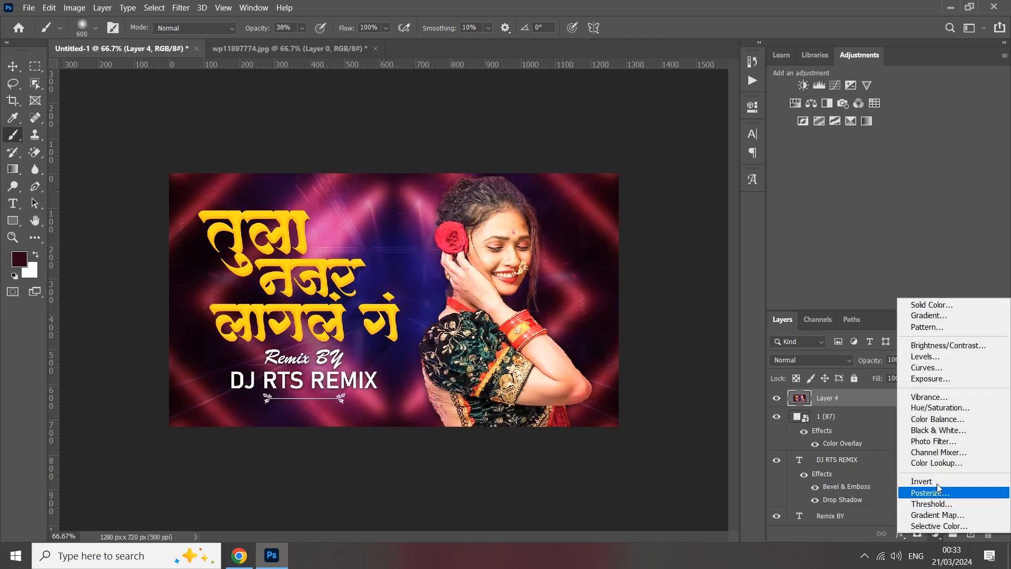
left_click(943, 464)
left_click(695, 148)
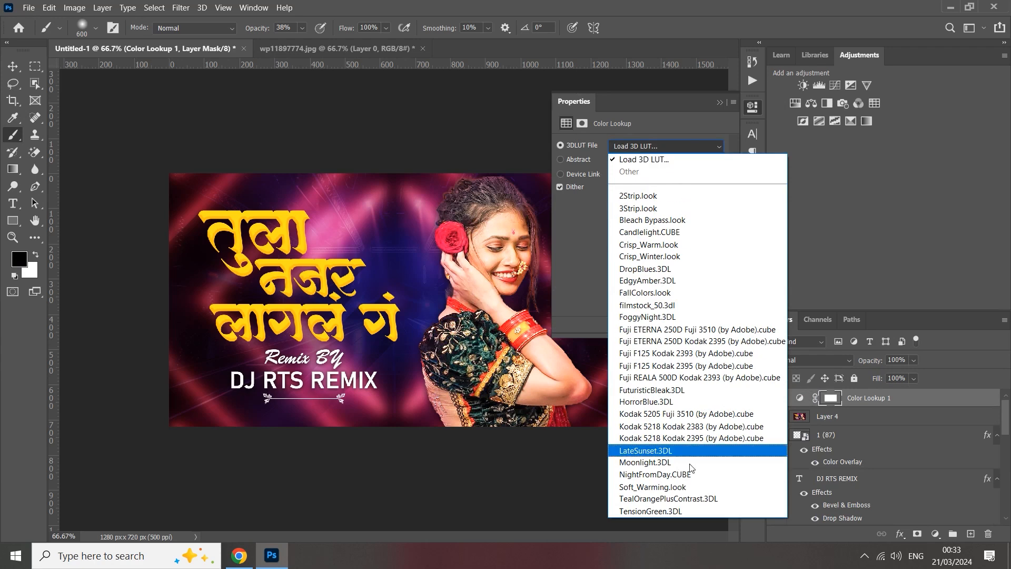
left_click(683, 511)
Go back through the Color Lookup layer's 3DLUT presets one by one and choose DropBlues.3DL.
key("Up")
key("Down")
key("Up")
key("Up")
key("Up")
key("Up")
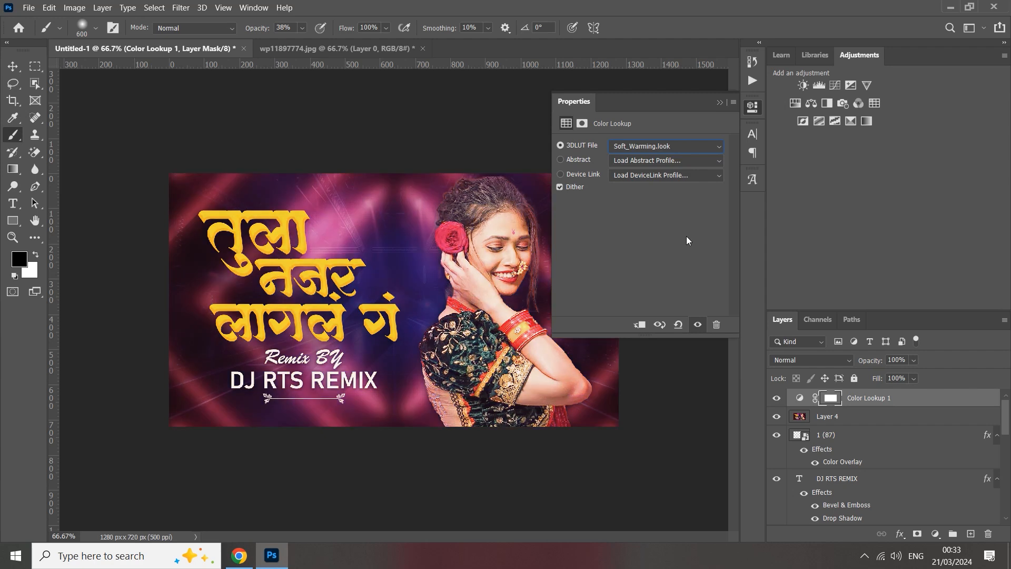
key("Up")
key("Up")
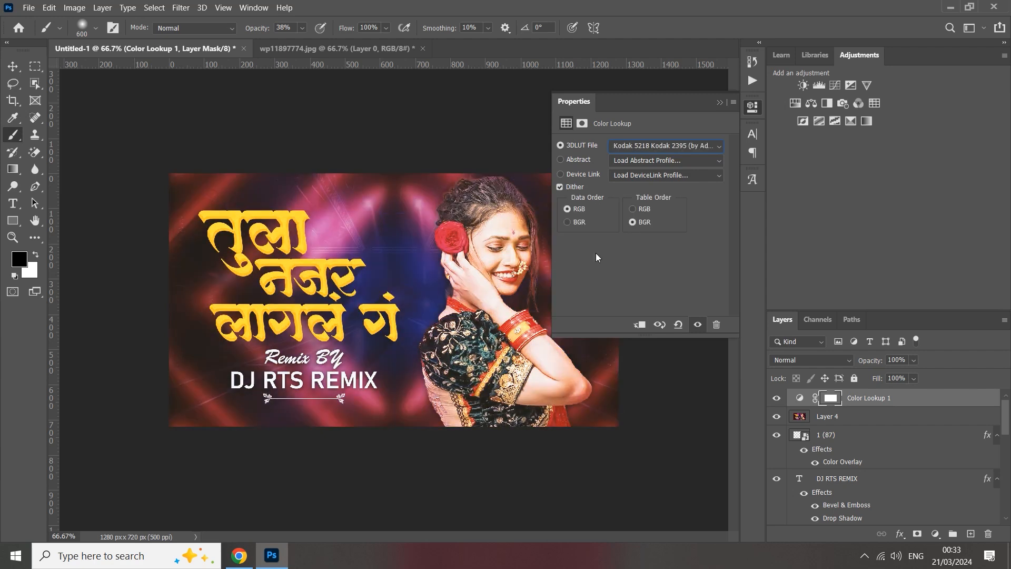
key("Up")
key("Up")
key("Up")
key("Down")
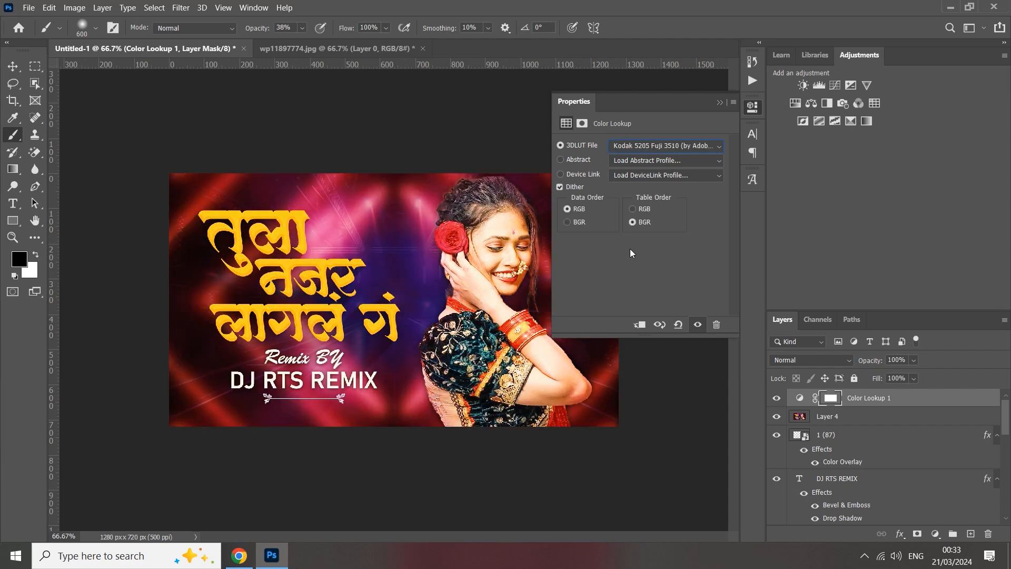
key("Up")
key("Up")
key("Up")
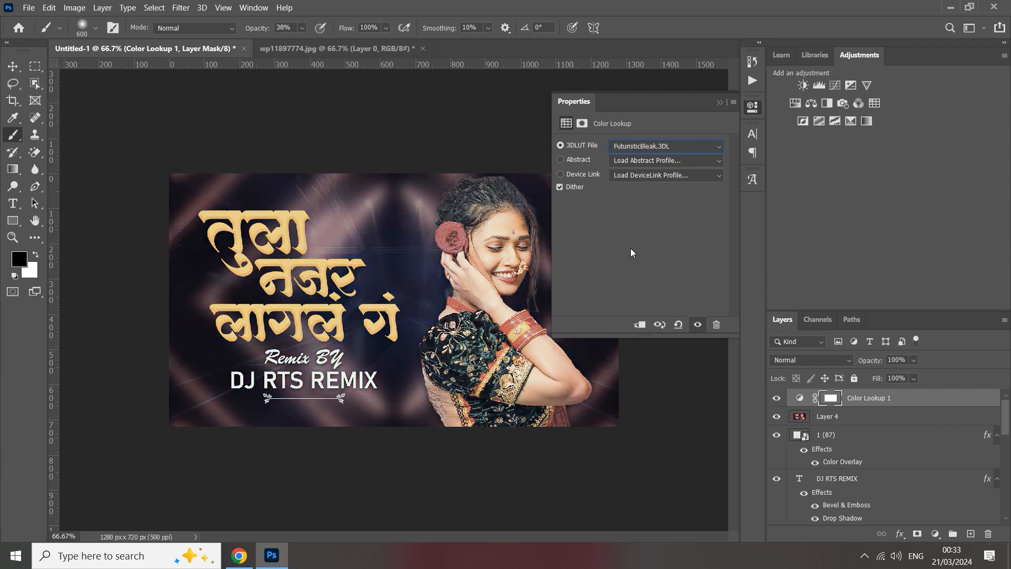
key("Up")
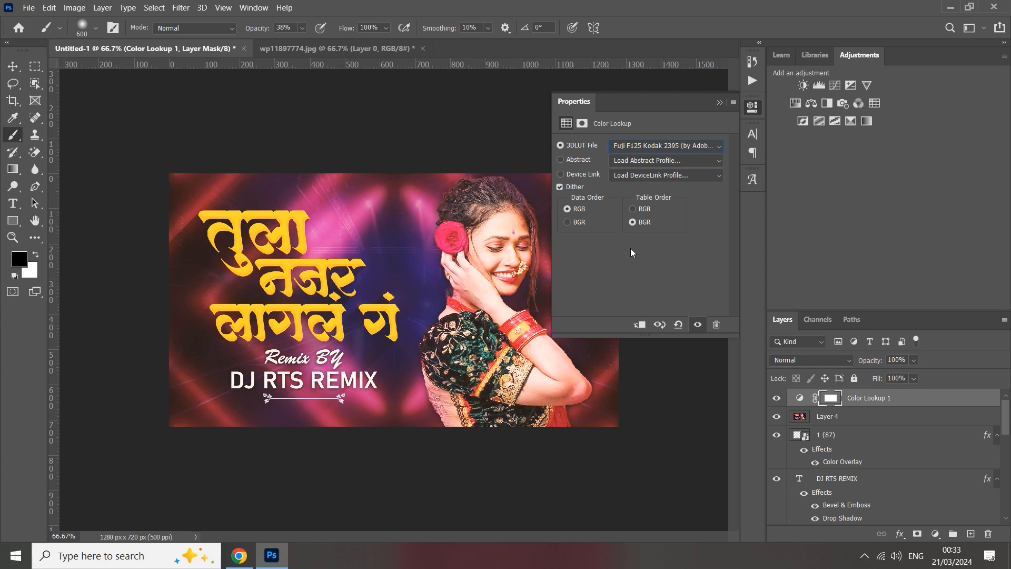
key("Up")
key("Up")
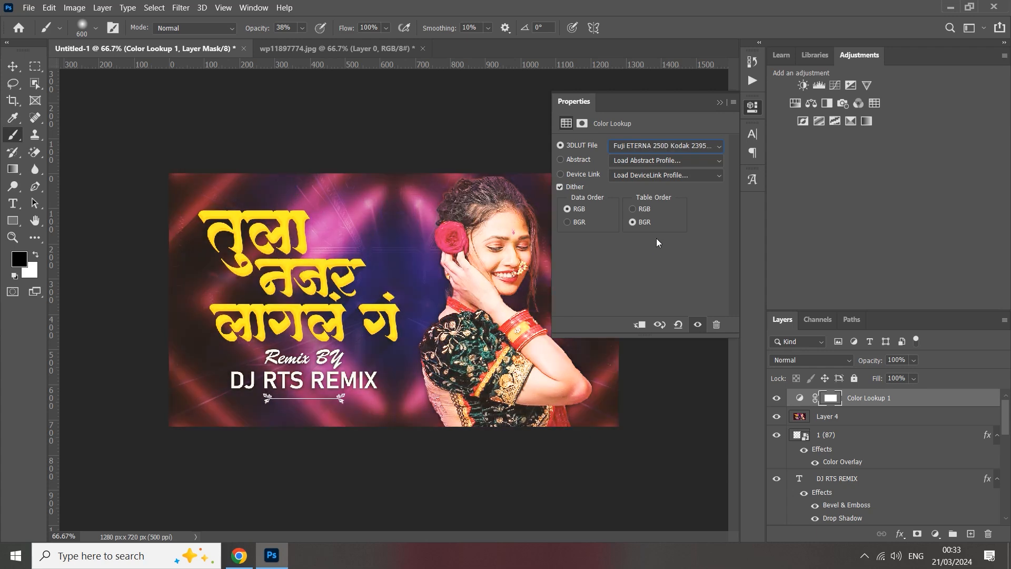
key("Up")
key("Up")
key("Up")
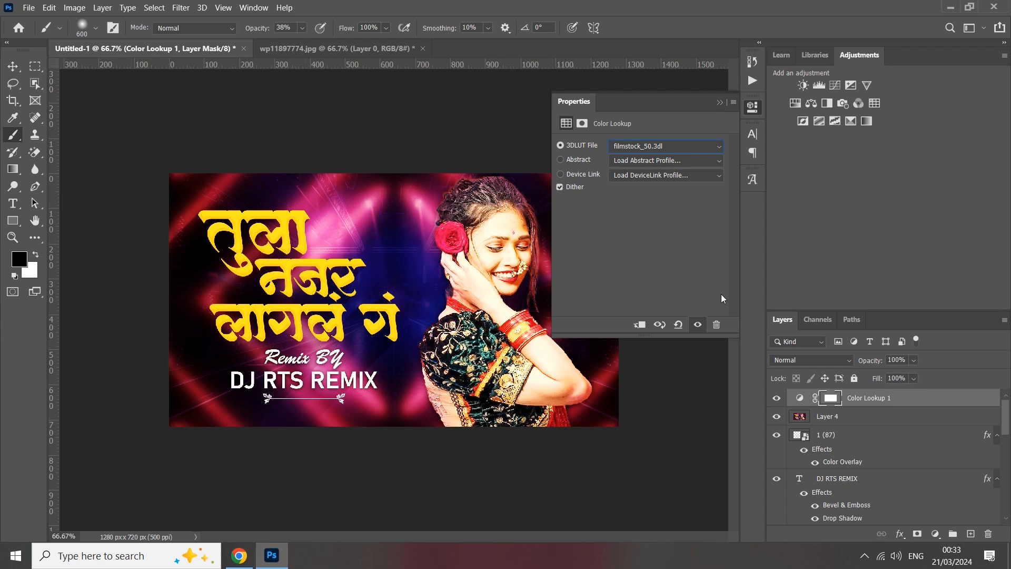
key("Up")
key("Up")
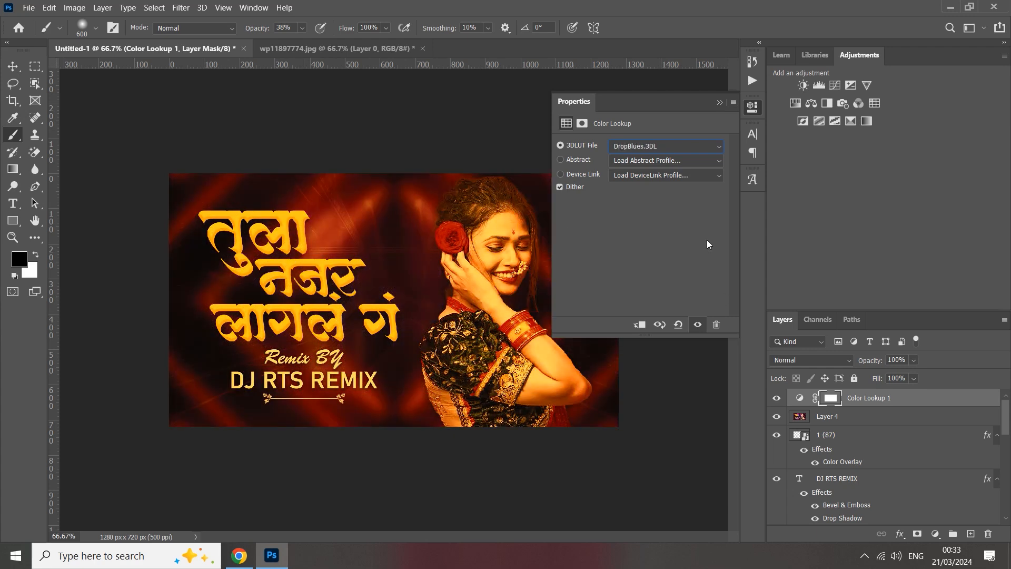
key("Up")
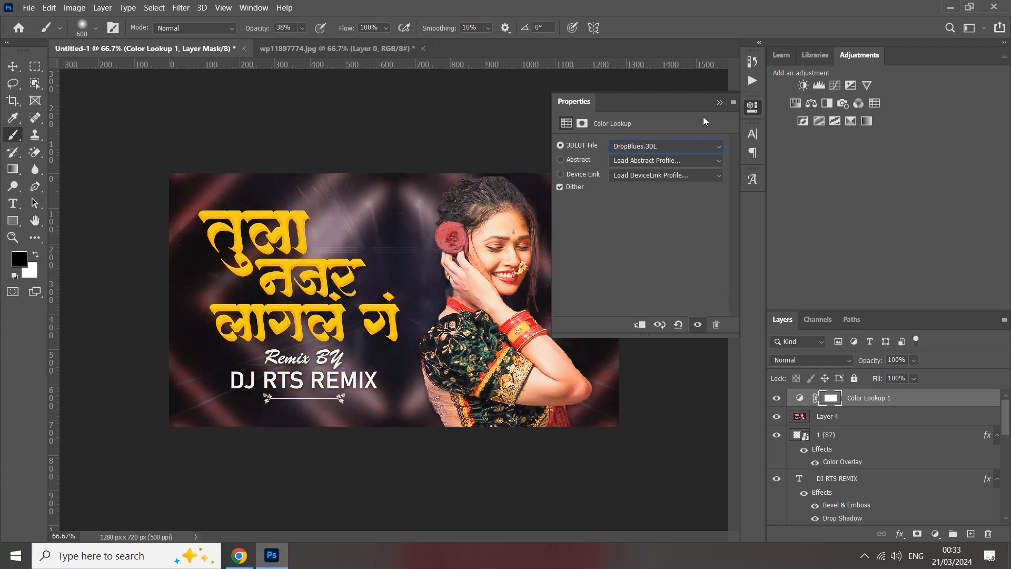
left_click(720, 103)
Examine the overall look of the color-graded thumbnail at different zoom levels.
key("ctrl+plus")
key("ctrl+minus")
key("ctrl+minus")
key("ctrl+minus")
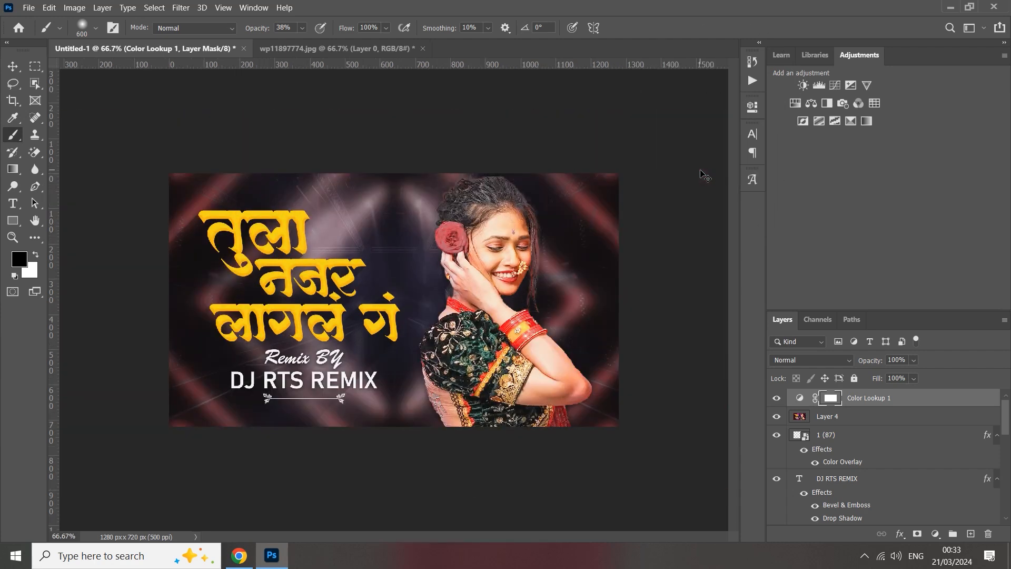
key("ctrl+minus")
key("ctrl+minus")
key("ctrl+plus")
key("ctrl+plus")
key("ctrl+plus")
key("ctrl+plus")
key("ctrl+plus")
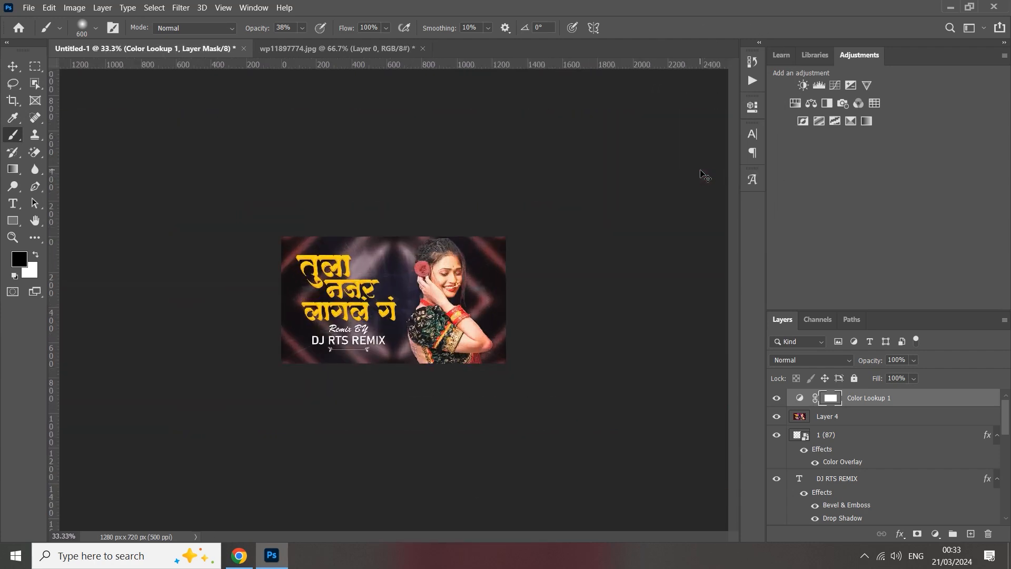
key("ctrl+minus")
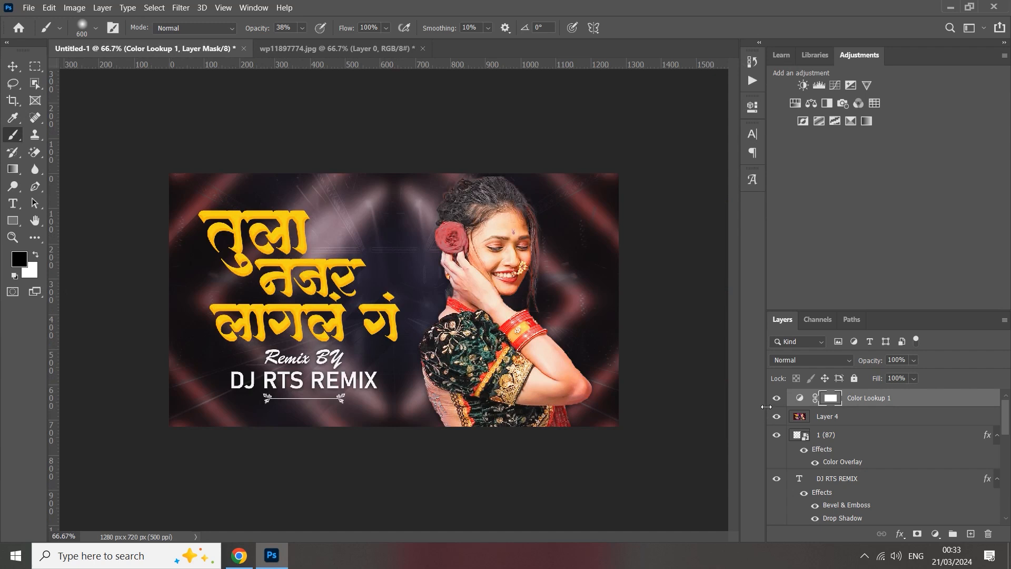